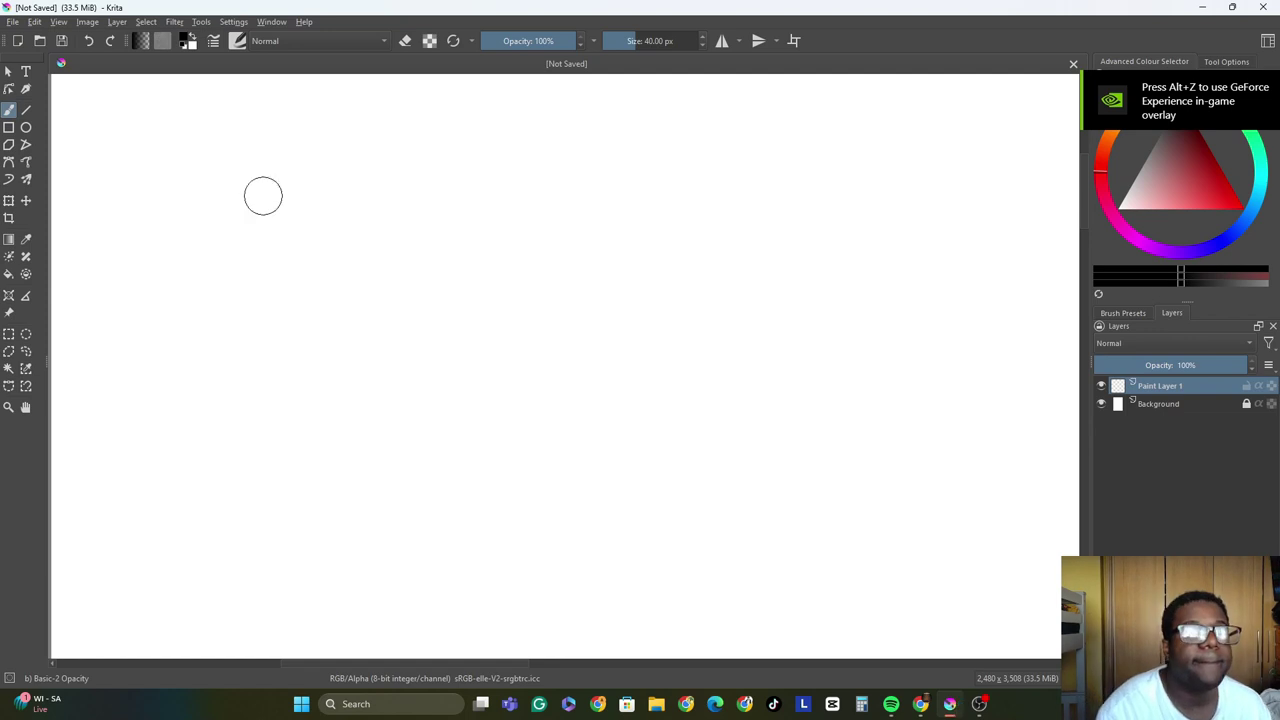
# Set the brush size to 4.74 px and sketch a rounded head outline with a tapered jaw and one ear near the canvas's upper-left area.
pyautogui.click(613, 44)
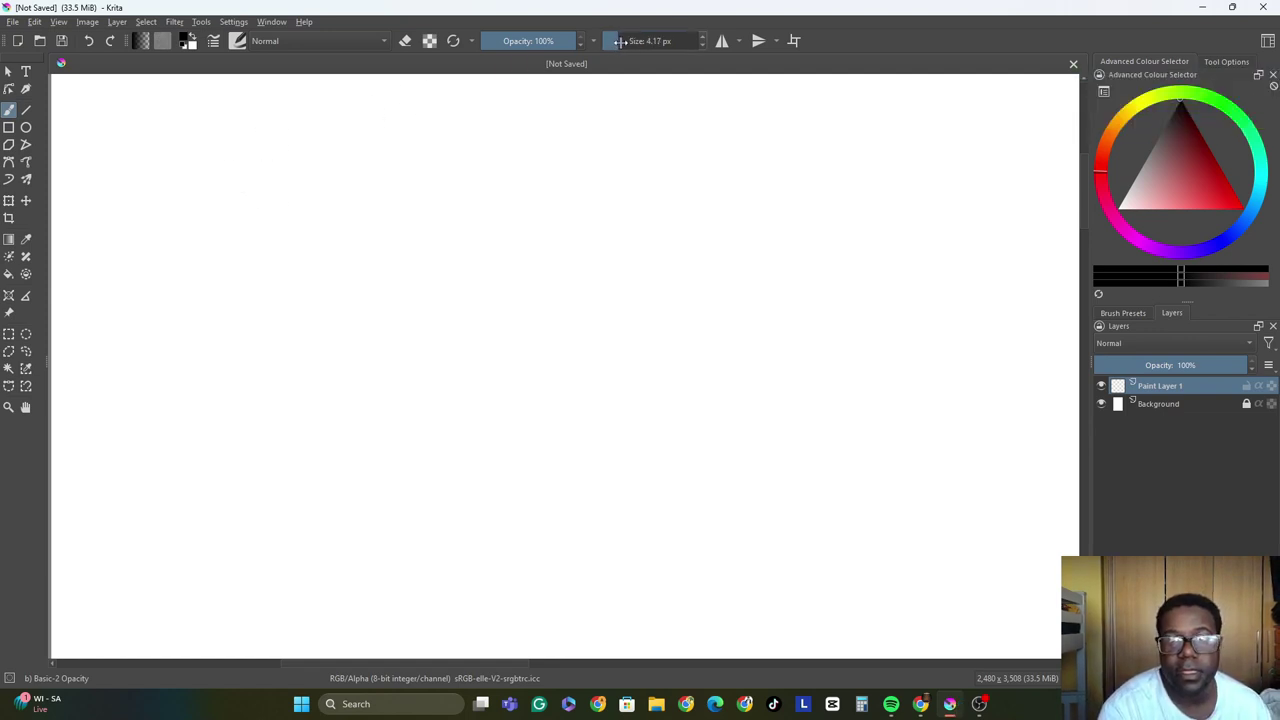
pyautogui.moveTo(250, 118)
pyautogui.mouseDown()
pyautogui.moveTo(214, 122)
pyautogui.moveTo(156, 242)
pyautogui.mouseUp()
pyautogui.moveTo(150, 189)
pyautogui.mouseDown()
pyautogui.moveTo(316, 196)
pyautogui.moveTo(316, 240)
pyautogui.mouseUp()
pyautogui.moveTo(320, 188)
pyautogui.mouseDown()
pyautogui.moveTo(217, 128)
pyautogui.moveTo(158, 178)
pyautogui.moveTo(174, 267)
pyautogui.moveTo(205, 284)
pyautogui.moveTo(250, 281)
pyautogui.moveTo(304, 240)
pyautogui.moveTo(285, 143)
pyautogui.moveTo(313, 236)
pyautogui.mouseUp()
pyautogui.moveTo(154, 232)
pyautogui.mouseDown()
pyautogui.moveTo(191, 314)
pyautogui.moveTo(254, 323)
pyautogui.moveTo(285, 280)
pyautogui.mouseUp()
pyautogui.moveTo(293, 236)
pyautogui.mouseDown()
pyautogui.moveTo(316, 204)
pyautogui.moveTo(322, 265)
pyautogui.moveTo(289, 274)
pyautogui.mouseUp()
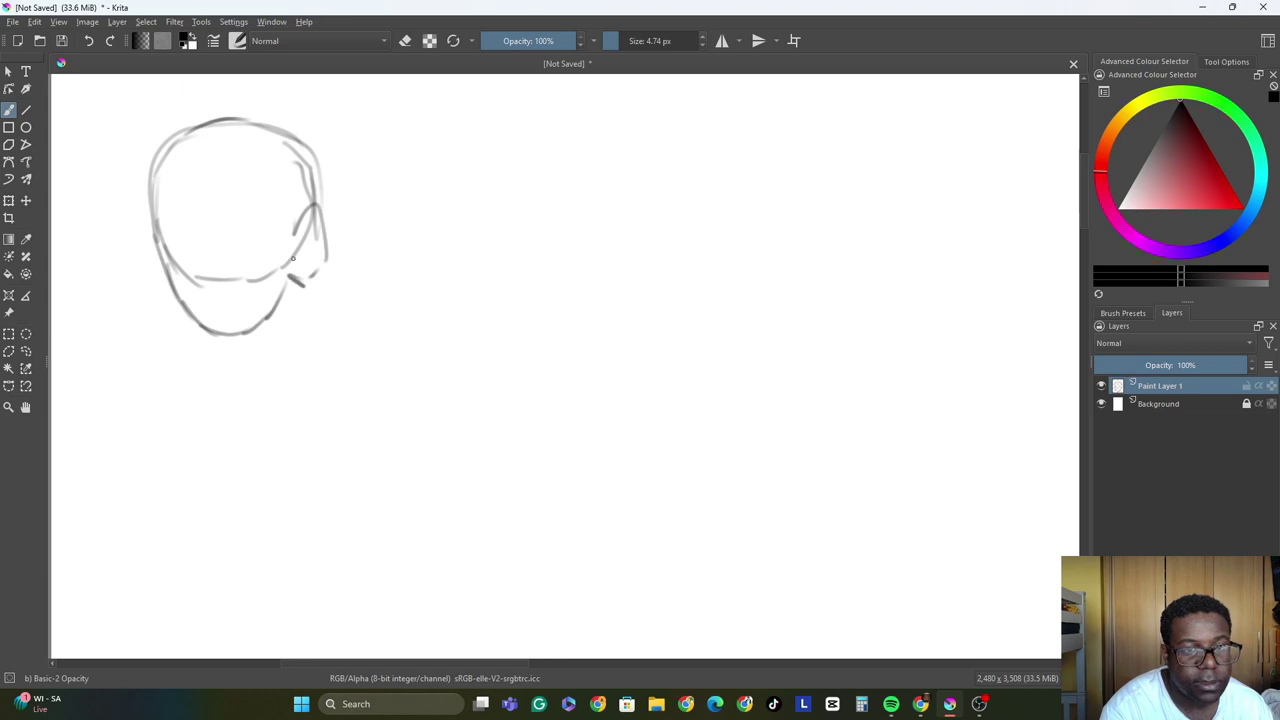
pyautogui.moveTo(285, 200); pyautogui.dragTo(292, 260)
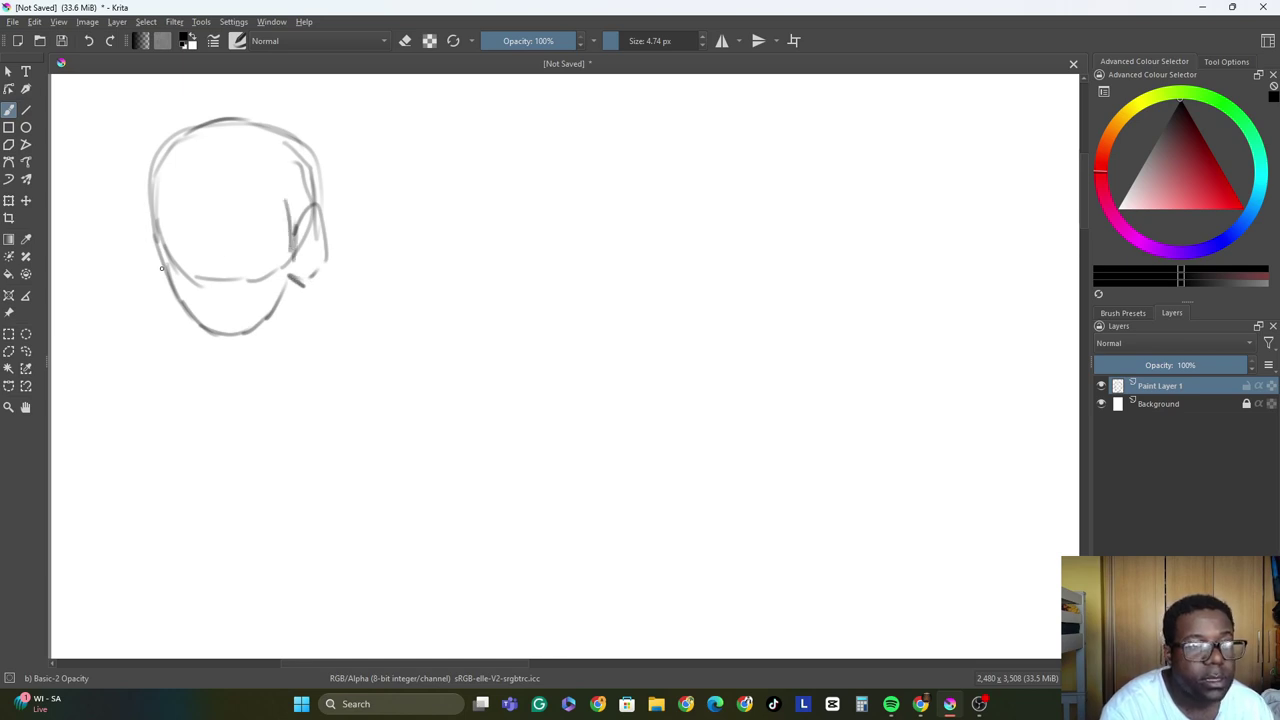
# Sketch jagged, spiky outer hair along both sides and over the crown of the head.
pyautogui.moveTo(161, 268); pyautogui.dragTo(143, 156)
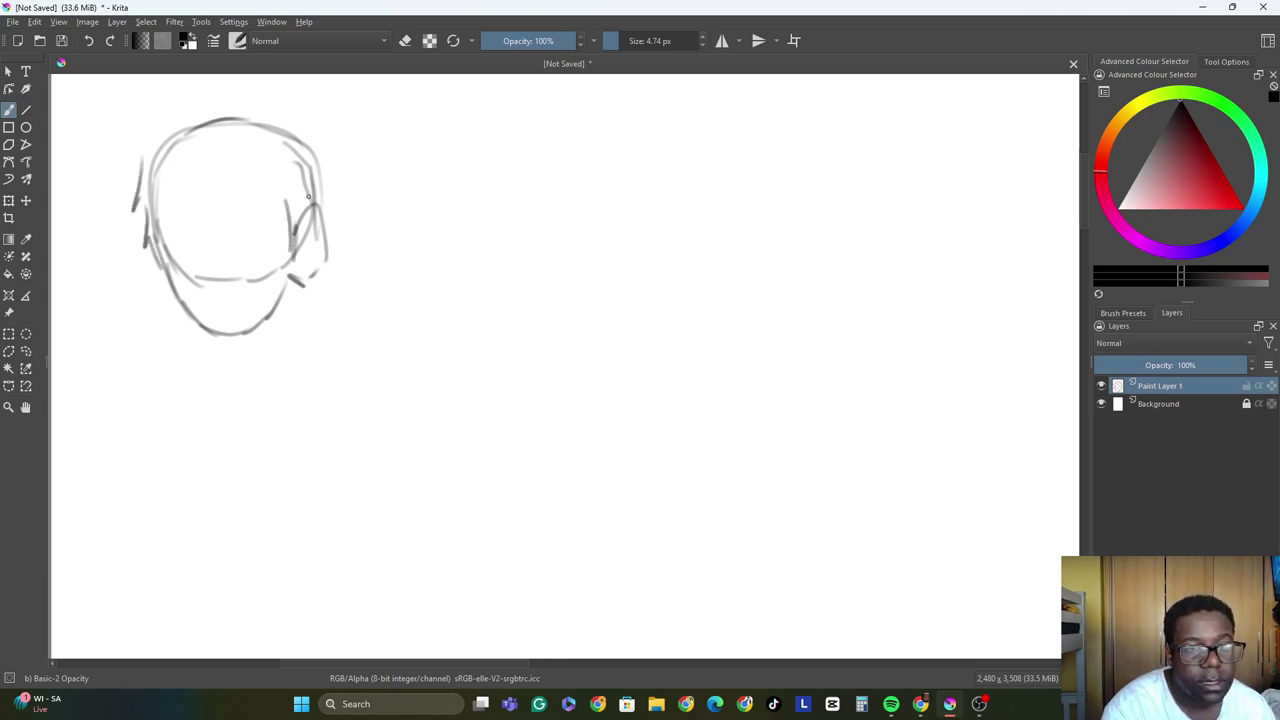
pyautogui.moveTo(308, 196)
pyautogui.mouseDown()
pyautogui.moveTo(320, 228)
pyautogui.moveTo(316, 196)
pyautogui.moveTo(336, 202)
pyautogui.mouseUp()
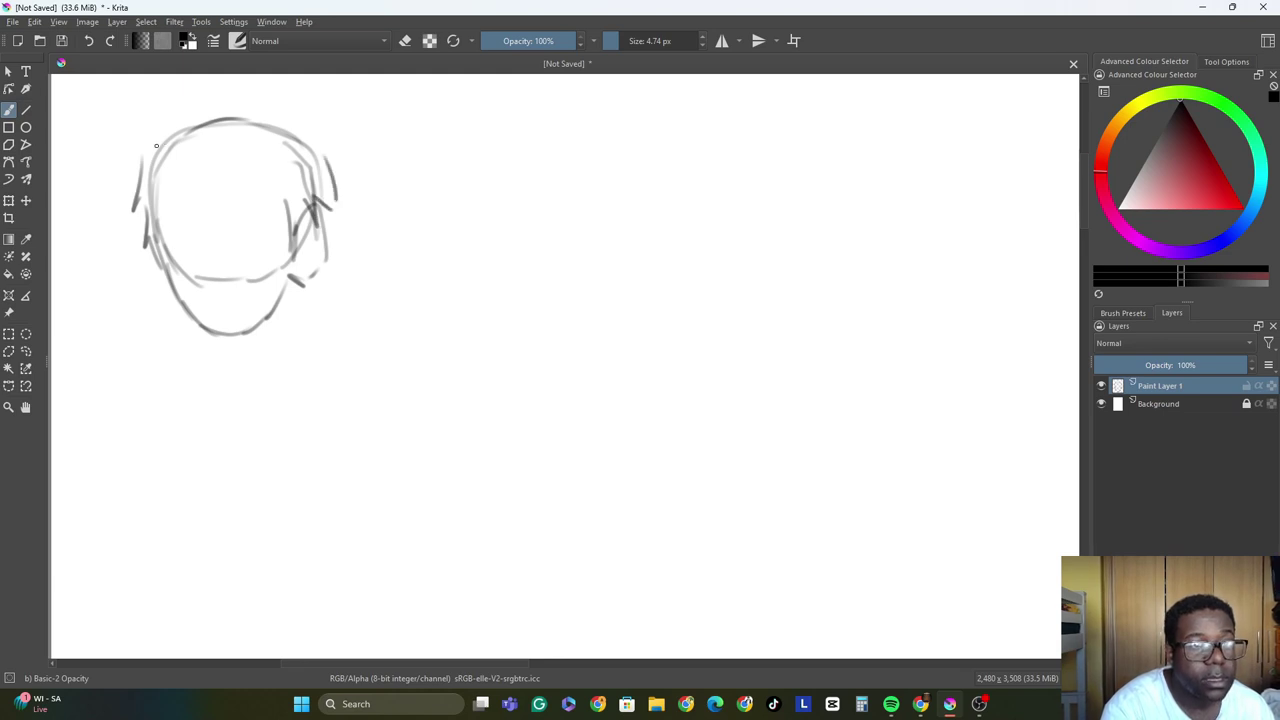
pyautogui.moveTo(156, 146)
pyautogui.mouseDown()
pyautogui.moveTo(126, 172)
pyautogui.moveTo(188, 110)
pyautogui.mouseUp()
pyautogui.moveTo(296, 110)
pyautogui.mouseDown()
pyautogui.moveTo(337, 106)
pyautogui.moveTo(348, 138)
pyautogui.moveTo(268, 92)
pyautogui.moveTo(188, 80)
pyautogui.moveTo(152, 106)
pyautogui.moveTo(170, 118)
pyautogui.mouseUp()
pyautogui.moveTo(348, 142)
pyautogui.mouseDown()
pyautogui.moveTo(352, 180)
pyautogui.moveTo(332, 176)
pyautogui.mouseUp()
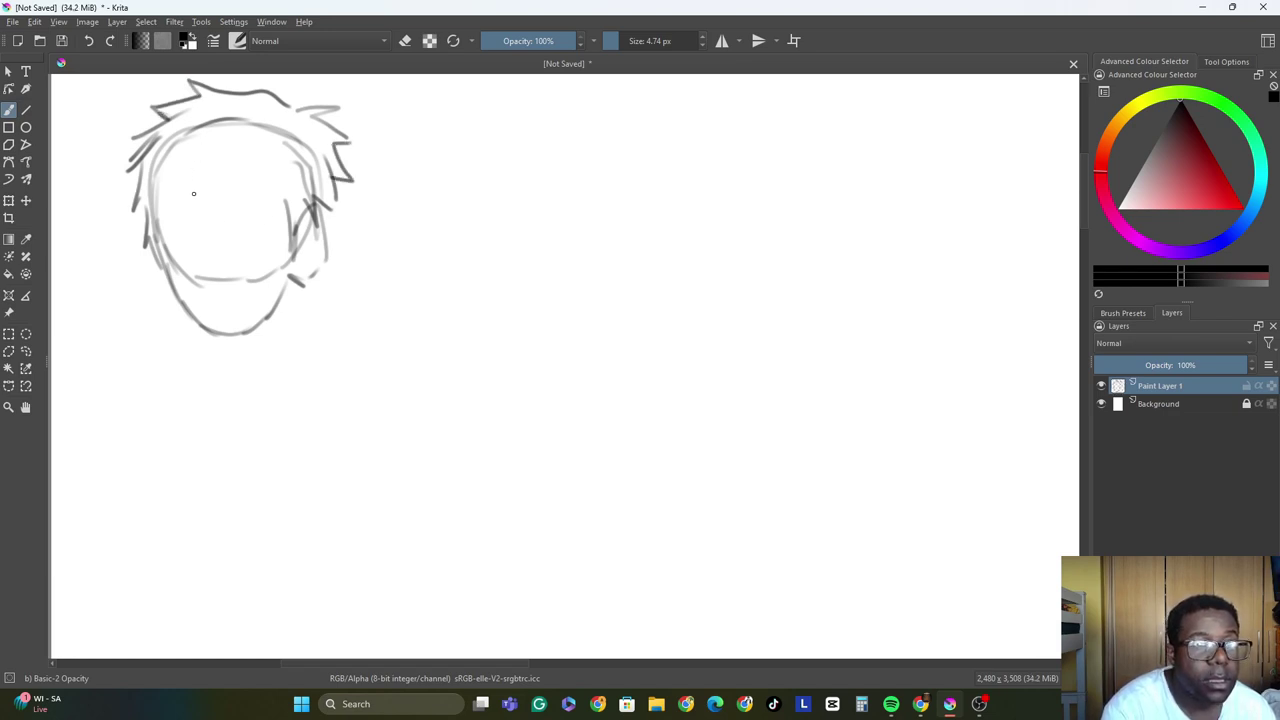
# Draw a zigzag fringe across the forehead, undoing and redrawing misplaced strokes, and run the hairline down toward the ear.
pyautogui.moveTo(200, 148)
pyautogui.mouseDown()
pyautogui.moveTo(161, 194)
pyautogui.moveTo(196, 170)
pyautogui.moveTo(223, 188)
pyautogui.moveTo(246, 168)
pyautogui.mouseUp()
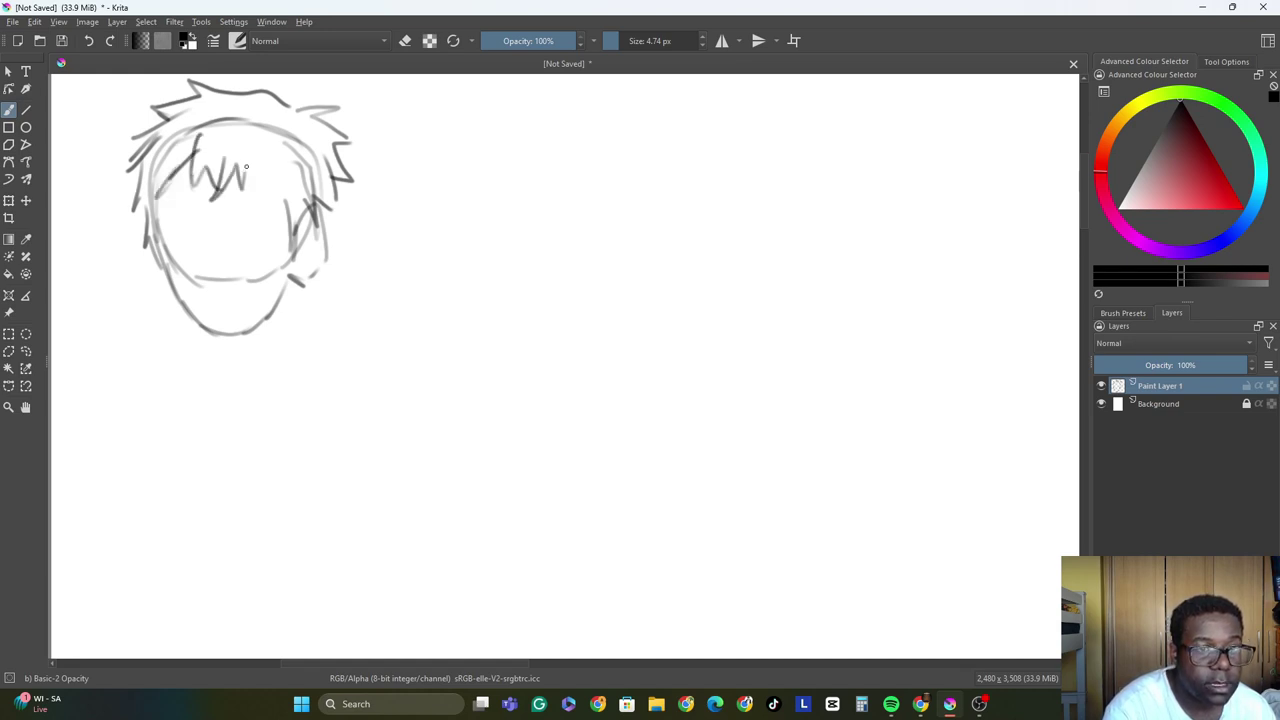
pyautogui.hotkey('ctrl', 'z')
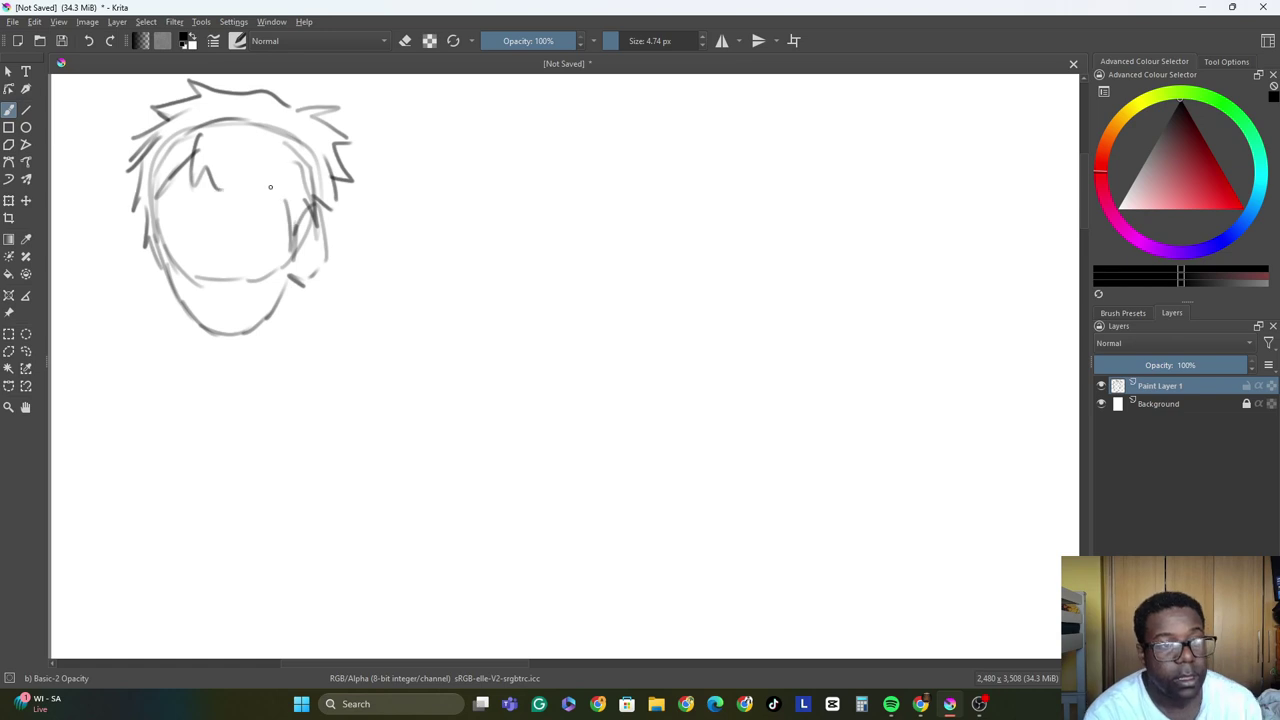
pyautogui.moveTo(214, 176)
pyautogui.mouseDown()
pyautogui.moveTo(240, 172)
pyautogui.moveTo(251, 151)
pyautogui.moveTo(270, 208)
pyautogui.mouseUp()
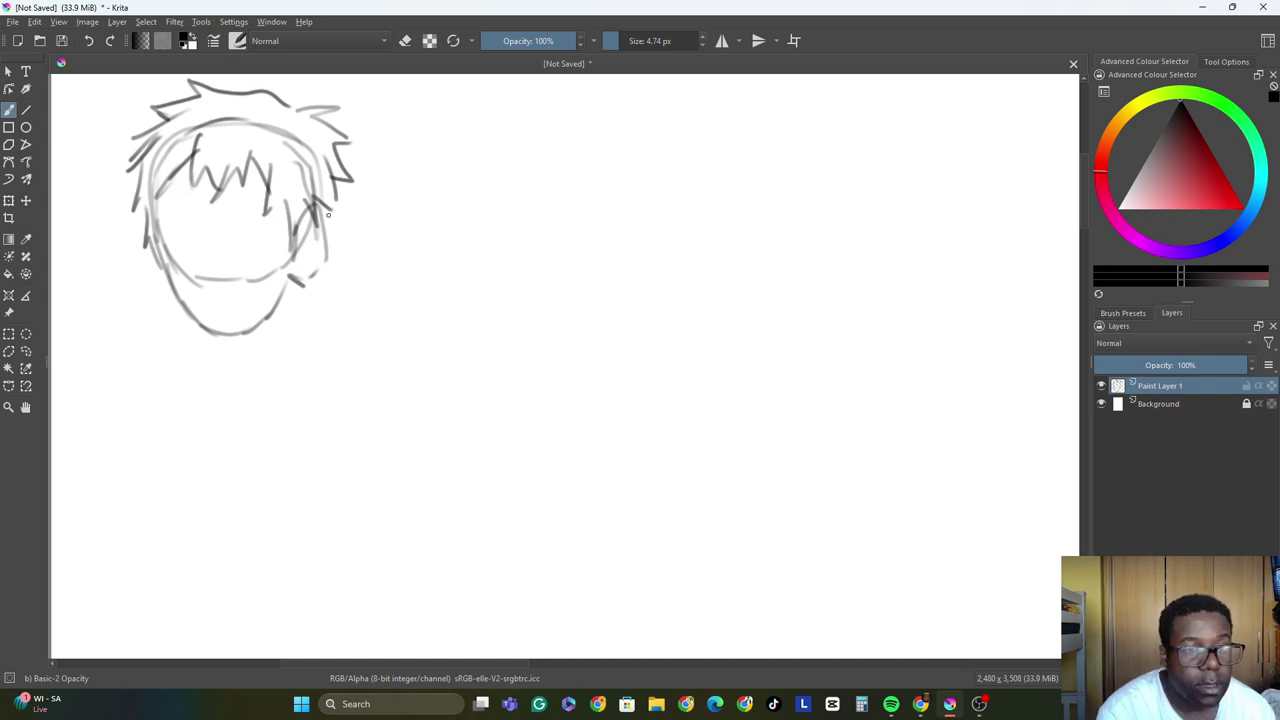
pyautogui.hotkey('ctrl', 'z')
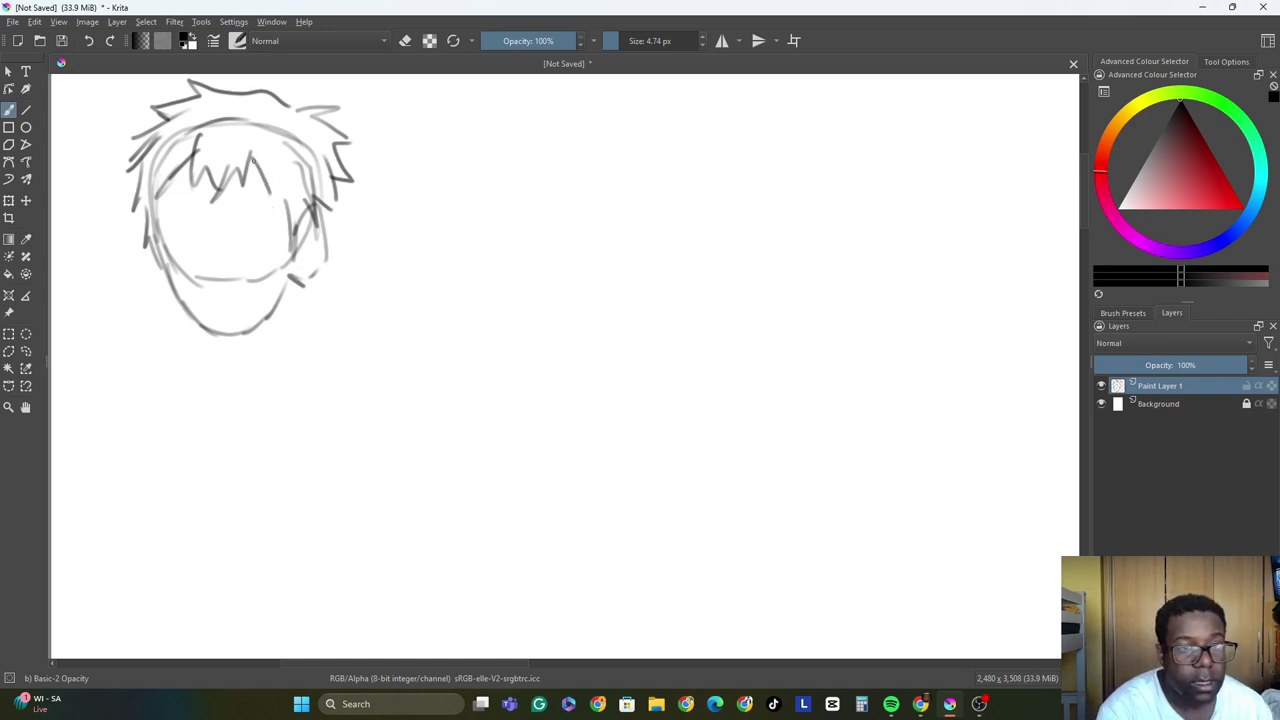
pyautogui.moveTo(253, 160); pyautogui.dragTo(292, 224)
pyautogui.moveTo(249, 133); pyautogui.dragTo(266, 166)
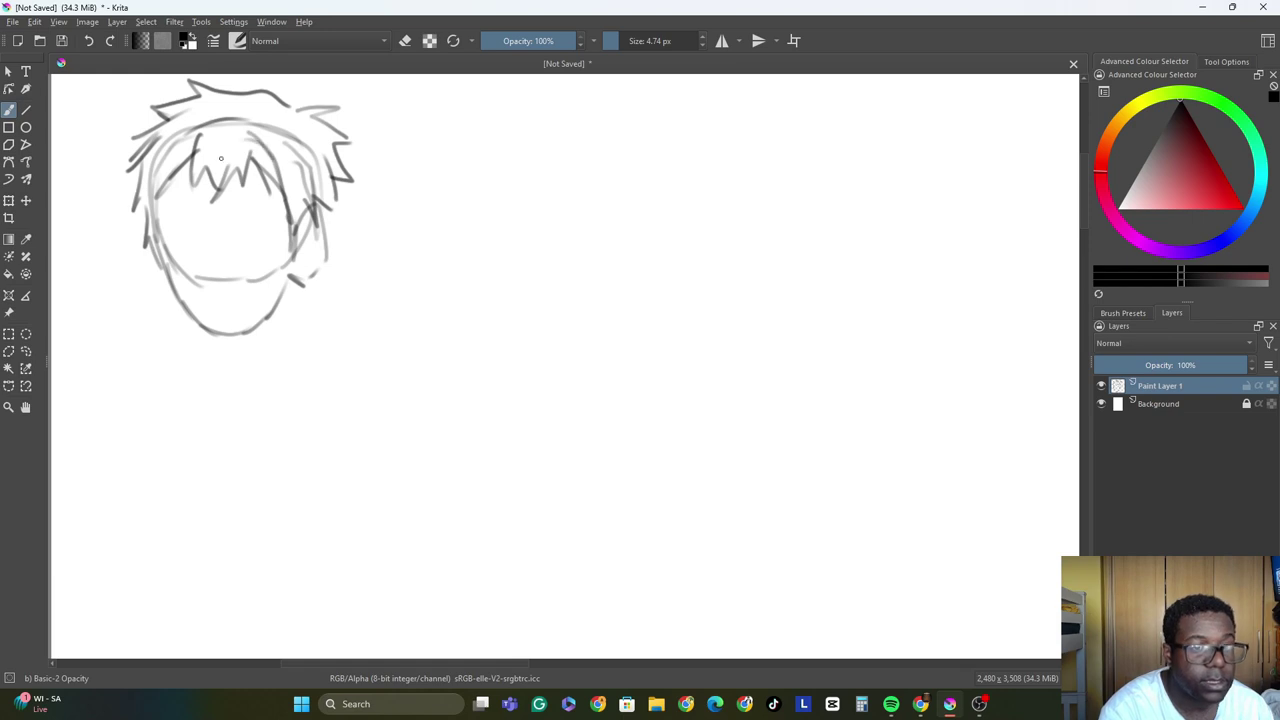
# Draw the first face's slanted eyebrows, eyes with dark irises, a lopsided smile and a shaded nose.
pyautogui.moveTo(162, 217)
pyautogui.mouseDown()
pyautogui.moveTo(200, 228)
pyautogui.moveTo(276, 211)
pyautogui.moveTo(256, 216)
pyautogui.mouseUp()
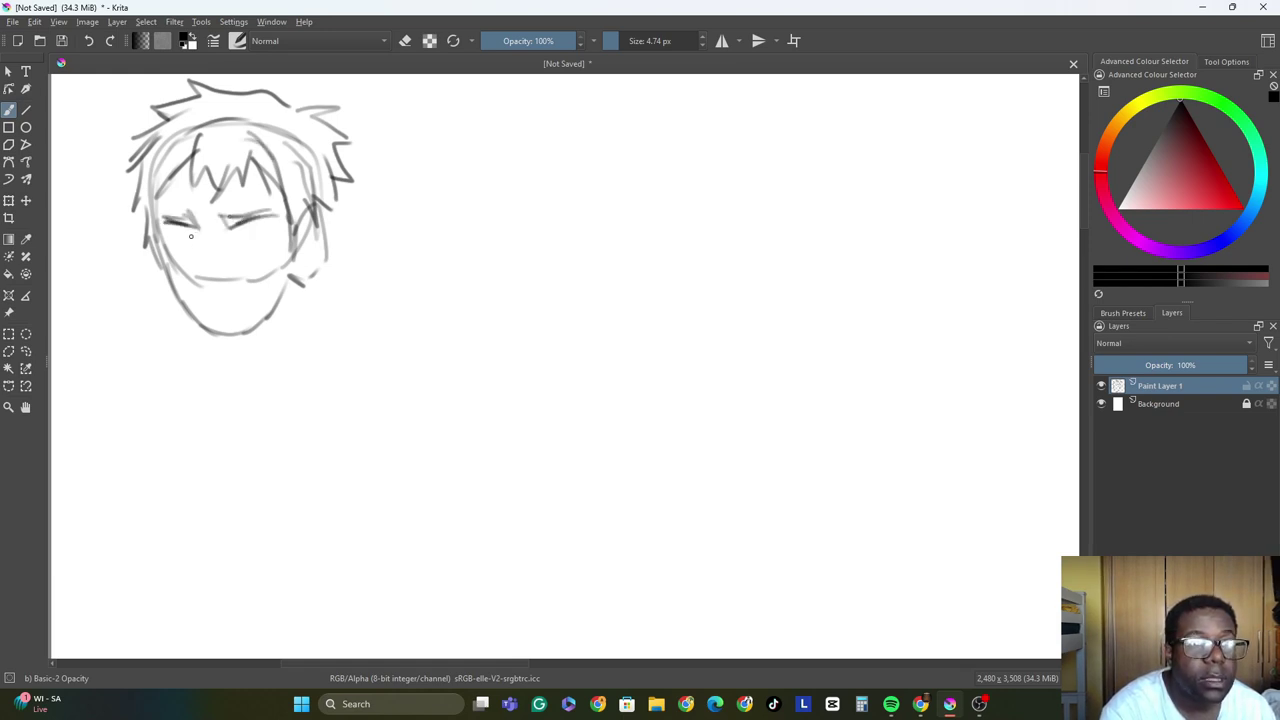
pyautogui.moveTo(173, 238)
pyautogui.mouseDown()
pyautogui.moveTo(194, 233)
pyautogui.moveTo(183, 232)
pyautogui.moveTo(192, 256)
pyautogui.moveTo(246, 226)
pyautogui.moveTo(240, 246)
pyautogui.moveTo(262, 250)
pyautogui.mouseUp()
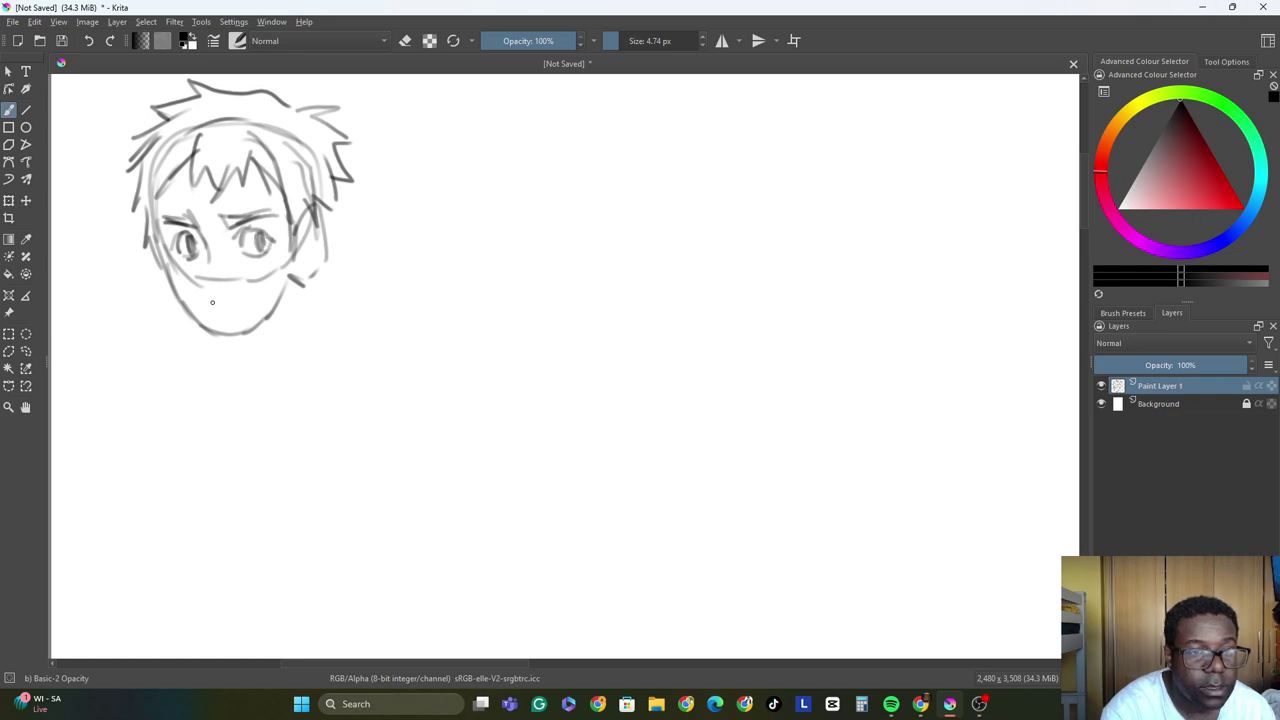
pyautogui.moveTo(224, 309); pyautogui.dragTo(264, 290)
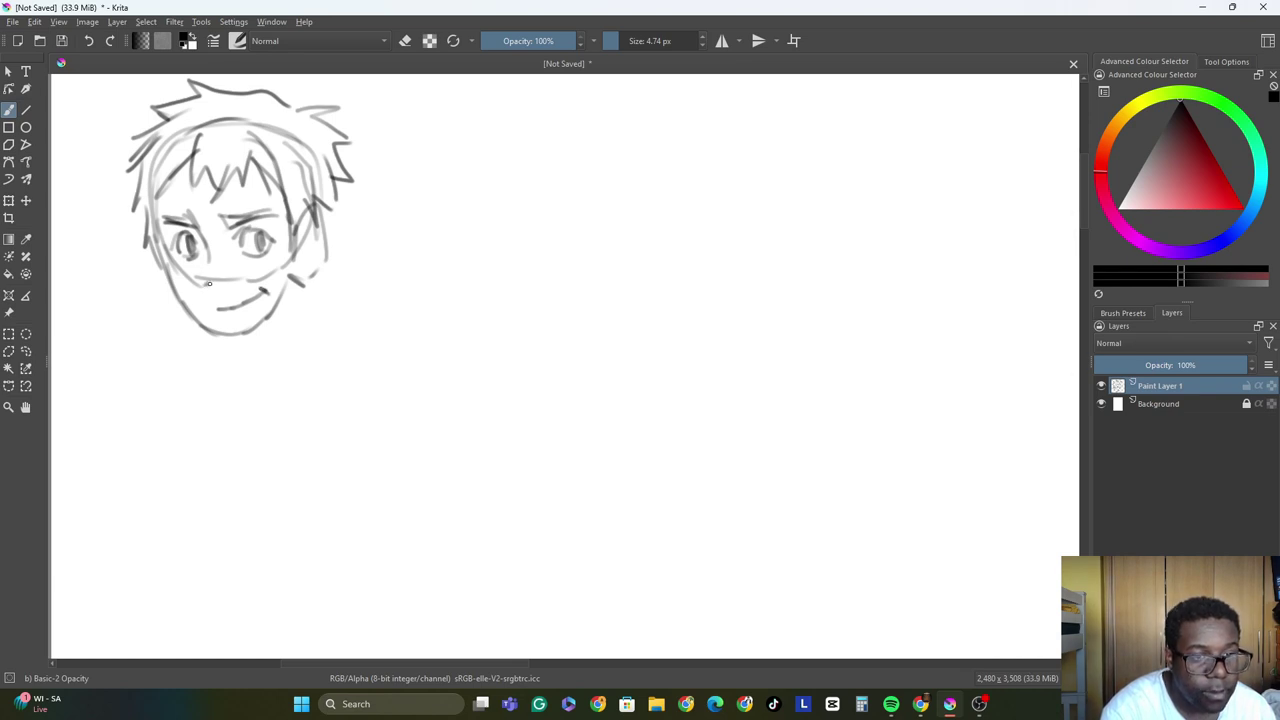
pyautogui.moveTo(209, 284)
pyautogui.mouseDown()
pyautogui.moveTo(240, 281)
pyautogui.moveTo(229, 293)
pyautogui.moveTo(207, 285)
pyautogui.moveTo(301, 287)
pyautogui.moveTo(290, 358)
pyautogui.mouseUp()
# Sketch the first character's neck with hatched shadow under the jaw, sloping shoulders and collarbones.
pyautogui.moveTo(220, 337); pyautogui.dragTo(240, 395)
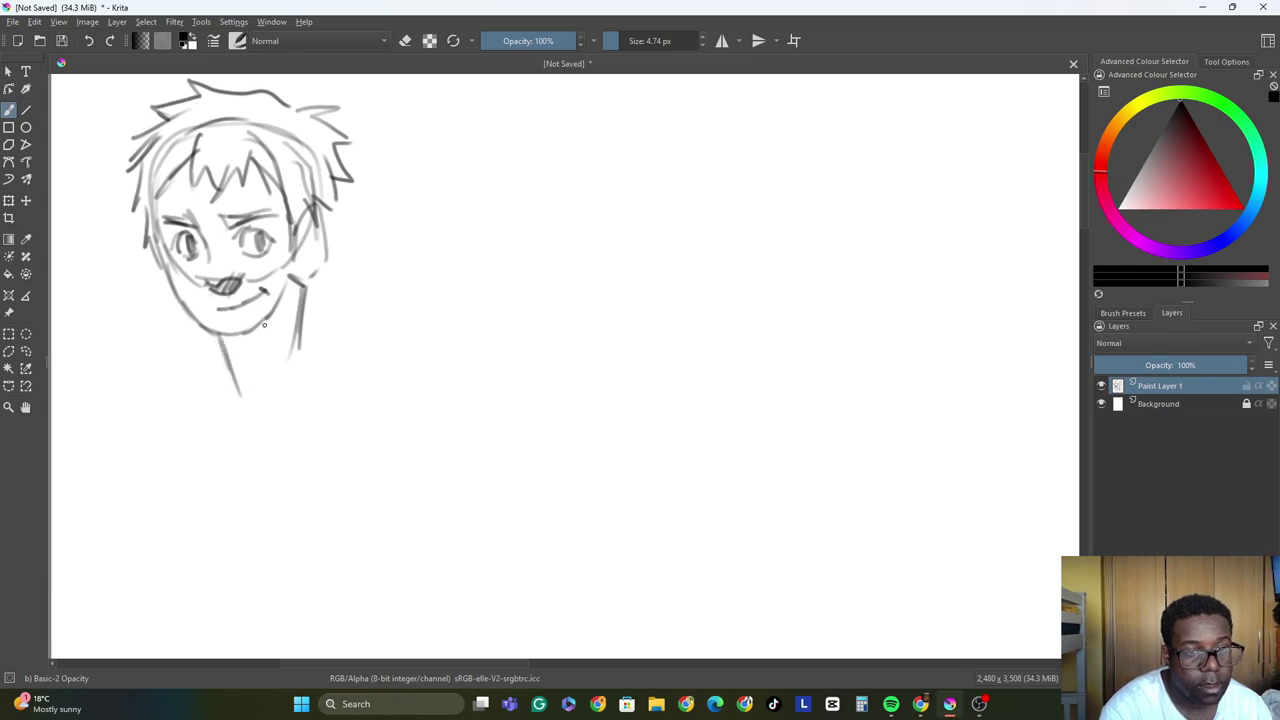
pyautogui.moveTo(233, 343); pyautogui.dragTo(256, 388)
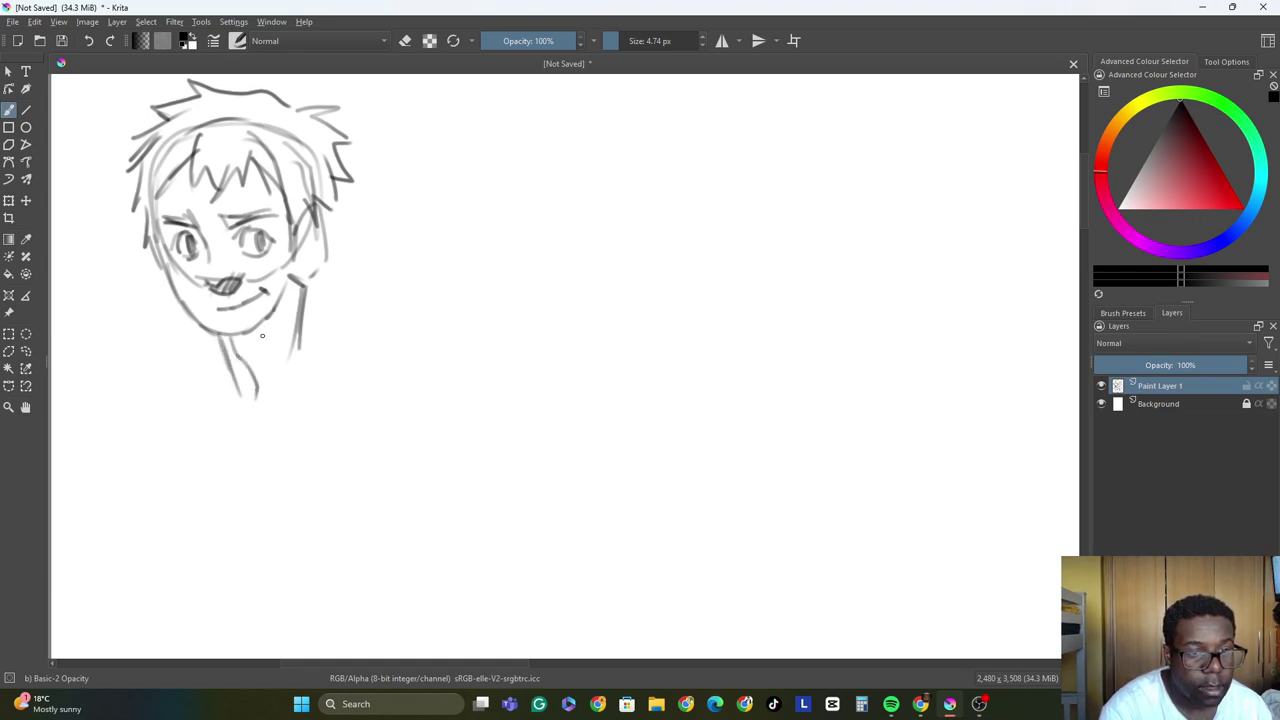
pyautogui.moveTo(274, 314); pyautogui.dragTo(222, 362)
pyautogui.moveTo(300, 288); pyautogui.dragTo(246, 354)
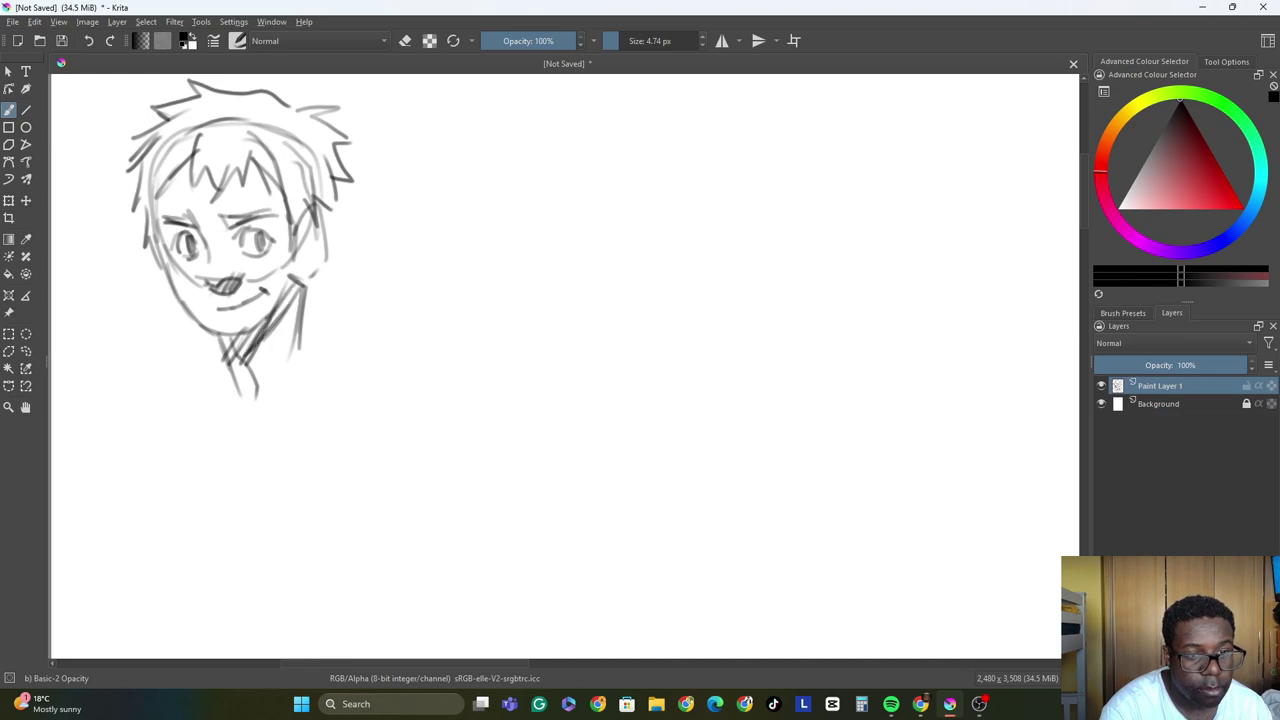
pyautogui.moveTo(286, 310)
pyautogui.mouseDown()
pyautogui.moveTo(234, 378)
pyautogui.moveTo(196, 388)
pyautogui.moveTo(230, 420)
pyautogui.mouseUp()
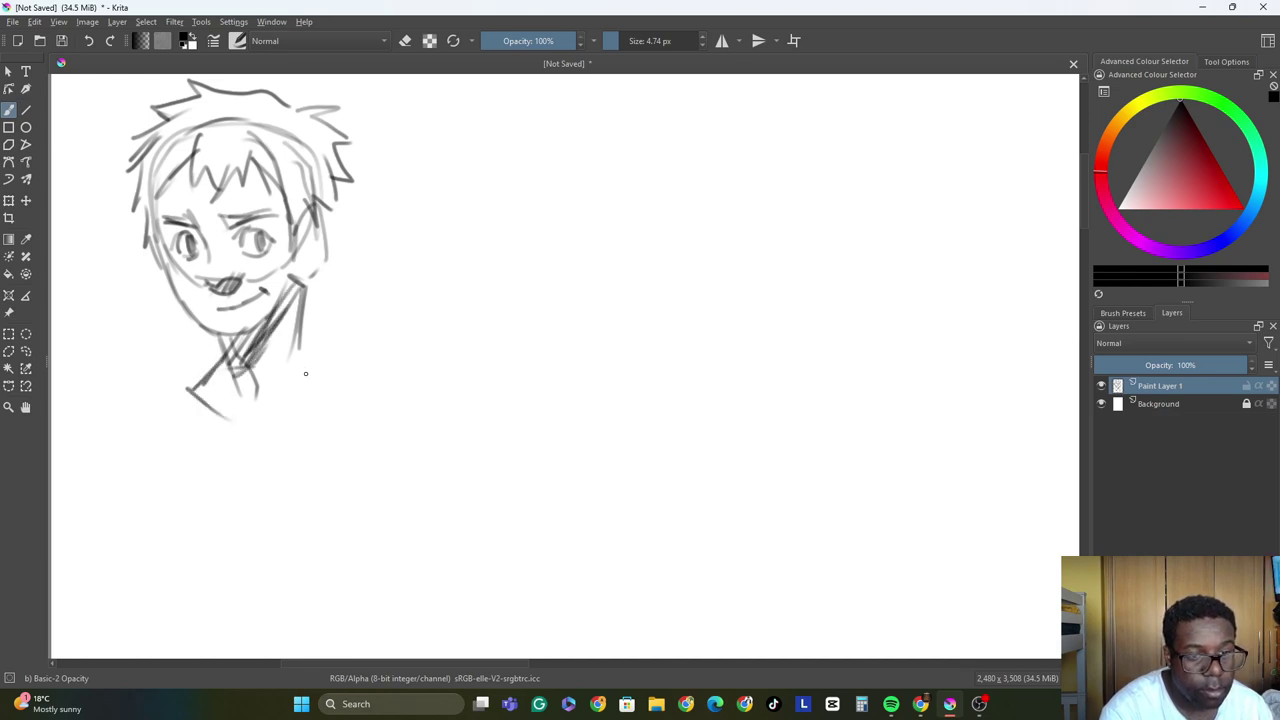
pyautogui.moveTo(298, 346)
pyautogui.mouseDown()
pyautogui.moveTo(322, 376)
pyautogui.moveTo(320, 419)
pyautogui.mouseUp()
pyautogui.moveTo(233, 420)
pyautogui.mouseDown()
pyautogui.moveTo(301, 413)
pyautogui.moveTo(285, 393)
pyautogui.moveTo(238, 402)
pyautogui.moveTo(268, 406)
pyautogui.mouseUp()
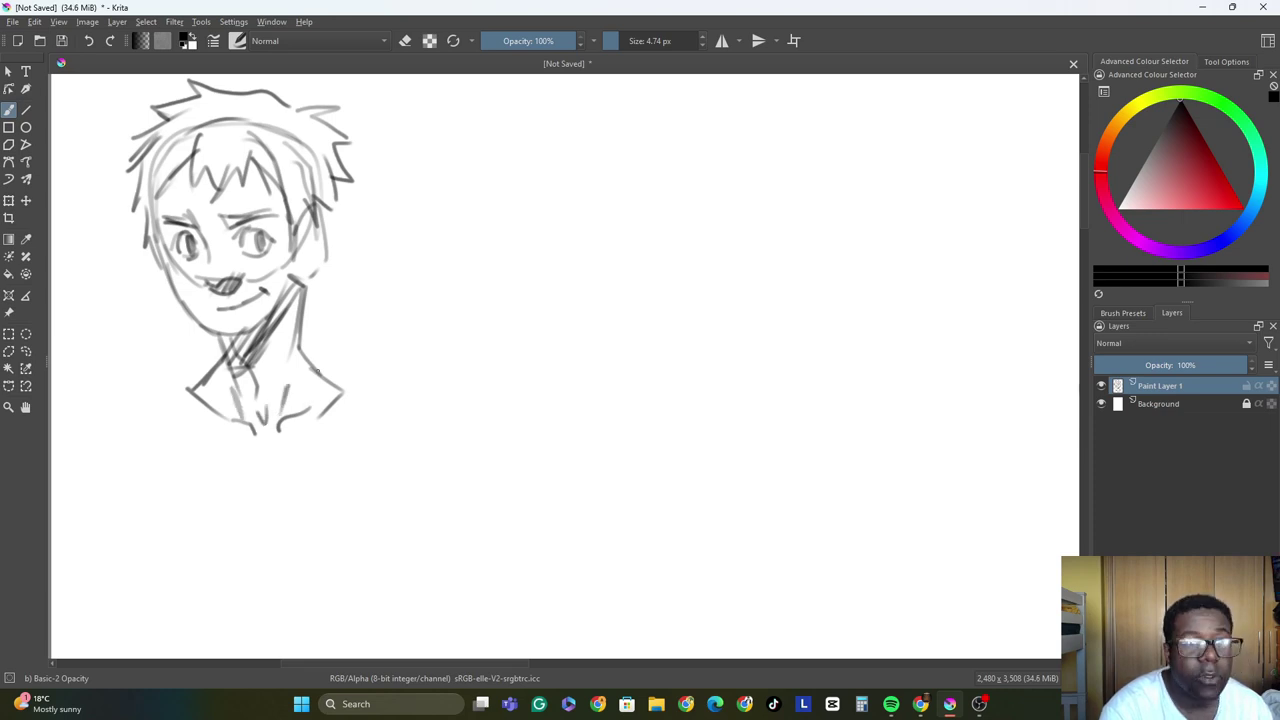
# Add pointed hair strands behind the jaw and around both ears of the first head, and reinforce the jaw line beside the ear.
pyautogui.moveTo(306, 282)
pyautogui.mouseDown()
pyautogui.moveTo(302, 320)
pyautogui.moveTo(327, 260)
pyautogui.moveTo(322, 210)
pyautogui.mouseUp()
pyautogui.moveTo(165, 290)
pyautogui.mouseDown()
pyautogui.moveTo(165, 314)
pyautogui.moveTo(198, 325)
pyautogui.mouseUp()
pyautogui.moveTo(138, 238)
pyautogui.mouseDown()
pyautogui.moveTo(150, 226)
pyautogui.moveTo(168, 280)
pyautogui.moveTo(150, 268)
pyautogui.mouseUp()
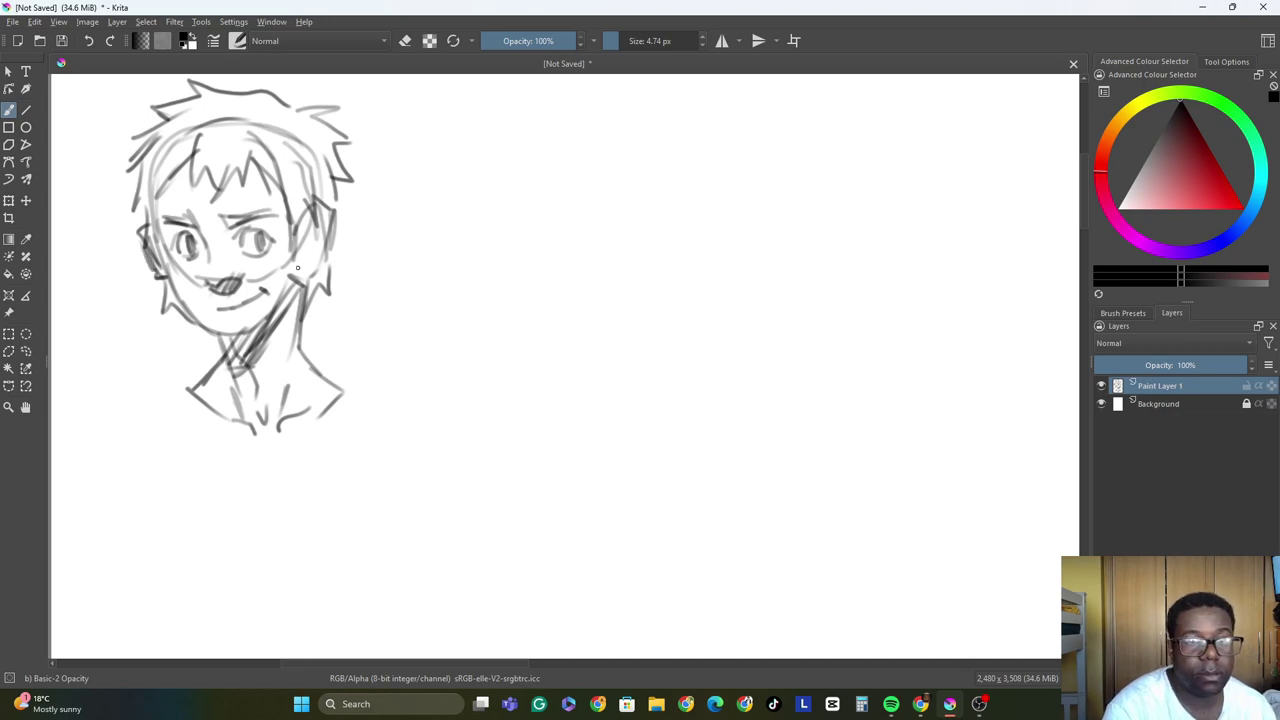
pyautogui.moveTo(297, 267)
pyautogui.mouseDown()
pyautogui.moveTo(324, 240)
pyautogui.moveTo(270, 314)
pyautogui.mouseUp()
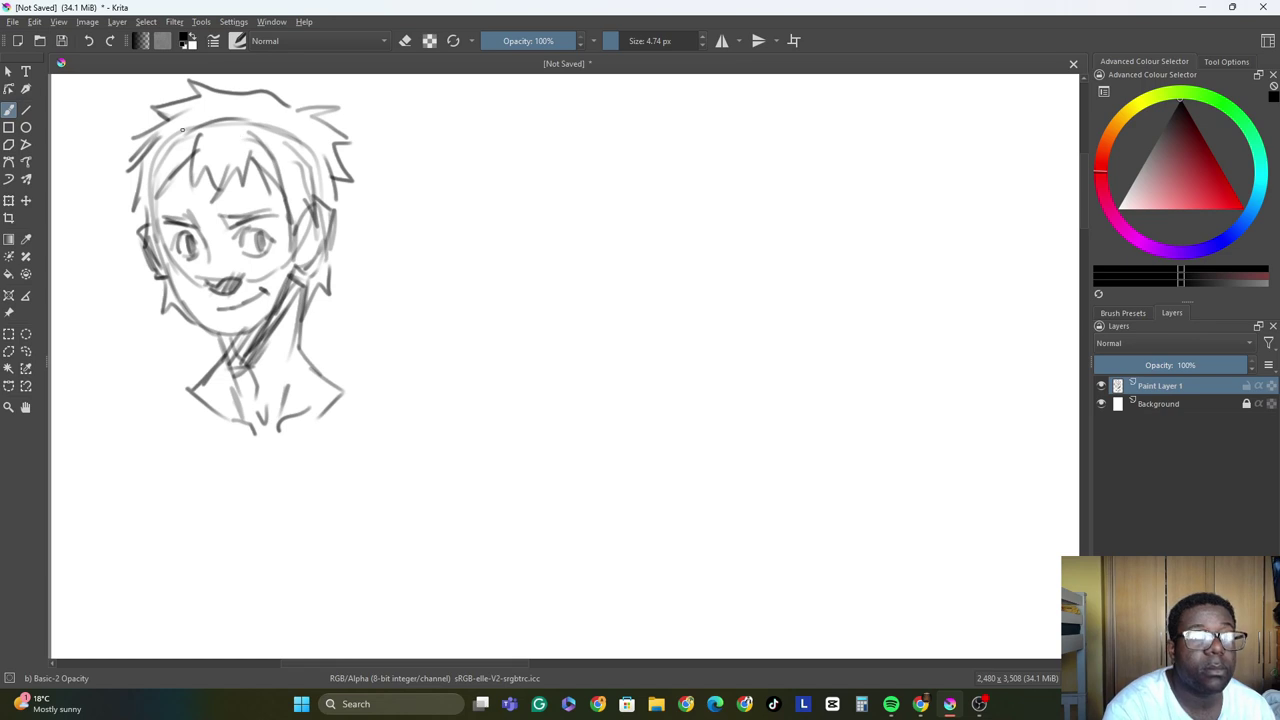
# Sketch a second, oval head outline beside the first one, with an angular ear and the far side of the face.
pyautogui.moveTo(484, 126)
pyautogui.mouseDown()
pyautogui.moveTo(518, 116)
pyautogui.moveTo(460, 214)
pyautogui.moveTo(624, 146)
pyautogui.mouseUp()
pyautogui.moveTo(586, 98)
pyautogui.mouseDown()
pyautogui.moveTo(474, 137)
pyautogui.moveTo(469, 248)
pyautogui.moveTo(488, 297)
pyautogui.moveTo(516, 319)
pyautogui.moveTo(581, 303)
pyautogui.moveTo(598, 277)
pyautogui.mouseUp()
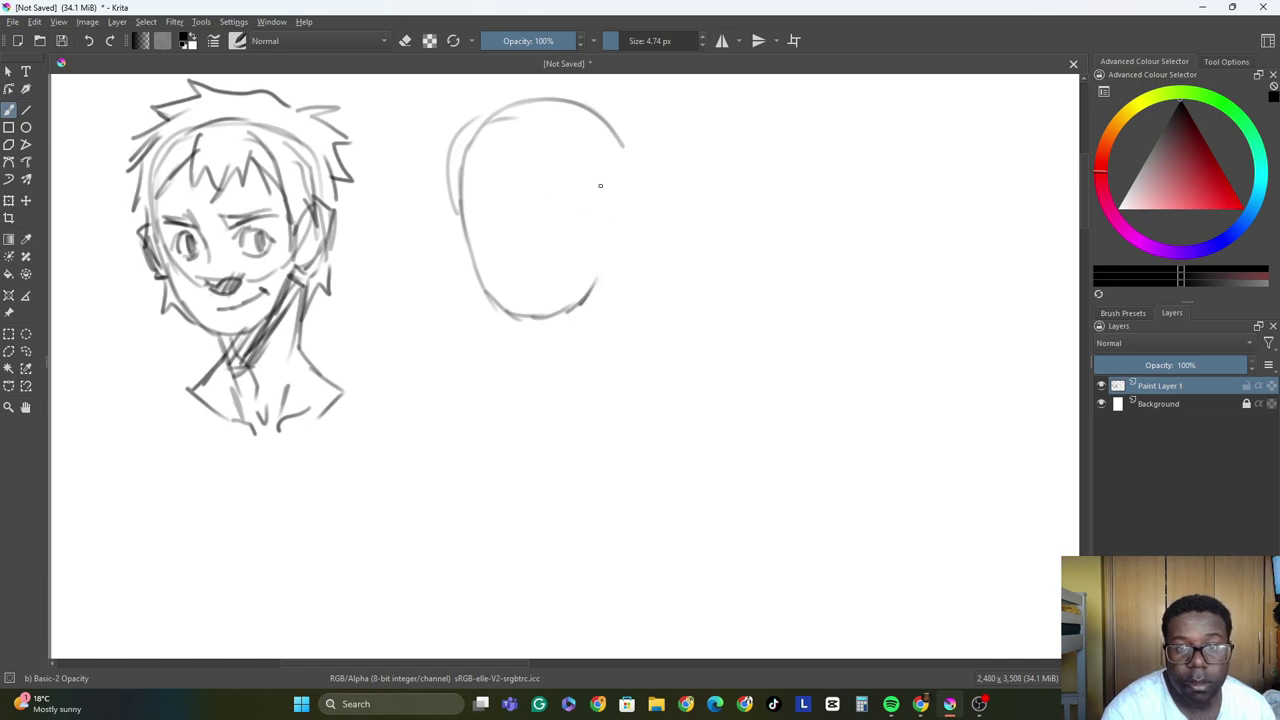
pyautogui.moveTo(600, 185)
pyautogui.mouseDown()
pyautogui.moveTo(606, 221)
pyautogui.moveTo(610, 195)
pyautogui.moveTo(636, 194)
pyautogui.moveTo(606, 253)
pyautogui.mouseUp()
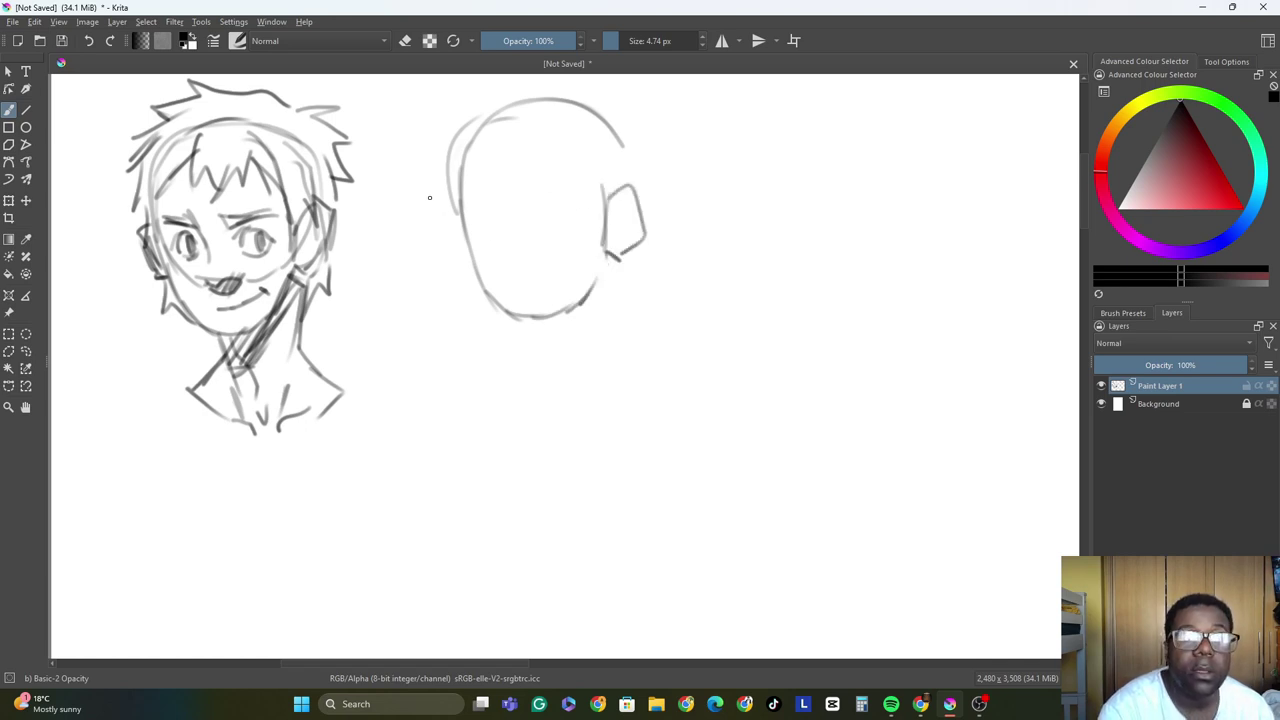
pyautogui.moveTo(446, 207); pyautogui.dragTo(469, 257)
# Draw the second head's parted fringe with pointed strands over the forehead and a hairline running down to the ear.
pyautogui.moveTo(446, 206); pyautogui.dragTo(434, 187)
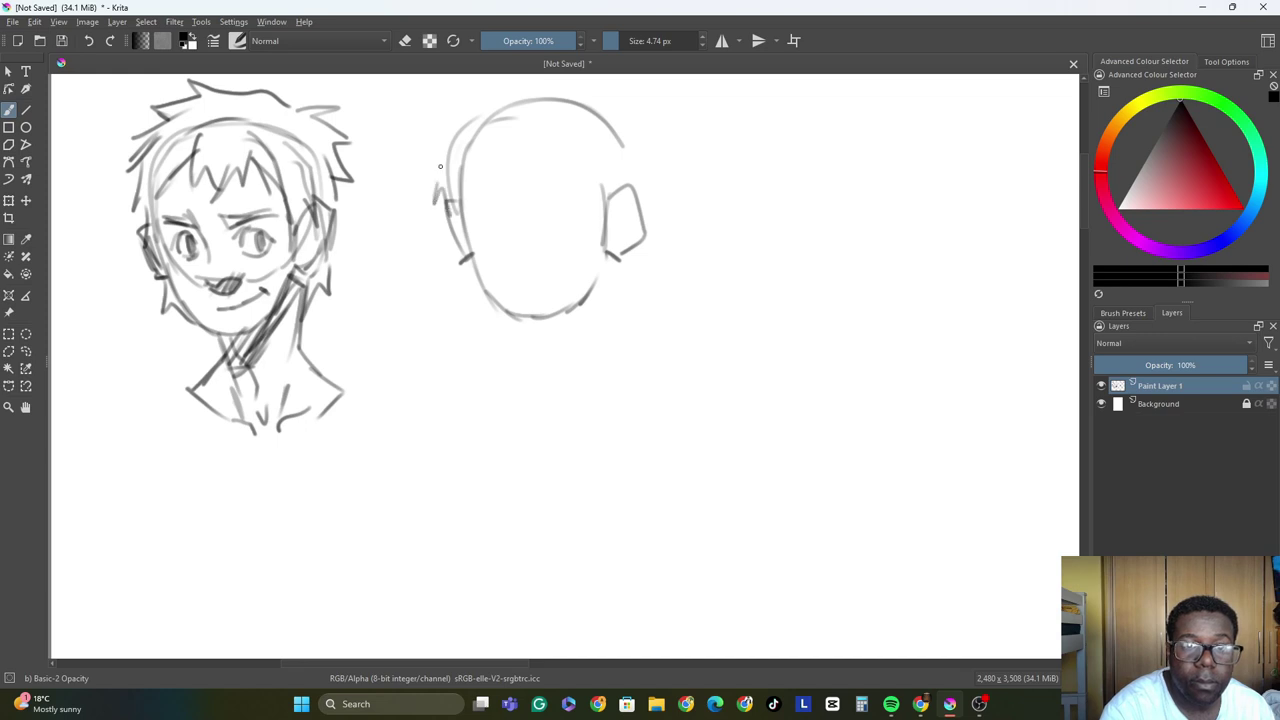
pyautogui.moveTo(494, 106)
pyautogui.mouseDown()
pyautogui.moveTo(530, 124)
pyautogui.moveTo(484, 152)
pyautogui.moveTo(502, 160)
pyautogui.moveTo(502, 180)
pyautogui.moveTo(478, 168)
pyautogui.moveTo(476, 146)
pyautogui.moveTo(458, 242)
pyautogui.mouseUp()
pyautogui.moveTo(437, 173)
pyautogui.mouseDown()
pyautogui.moveTo(418, 148)
pyautogui.moveTo(415, 170)
pyautogui.mouseUp()
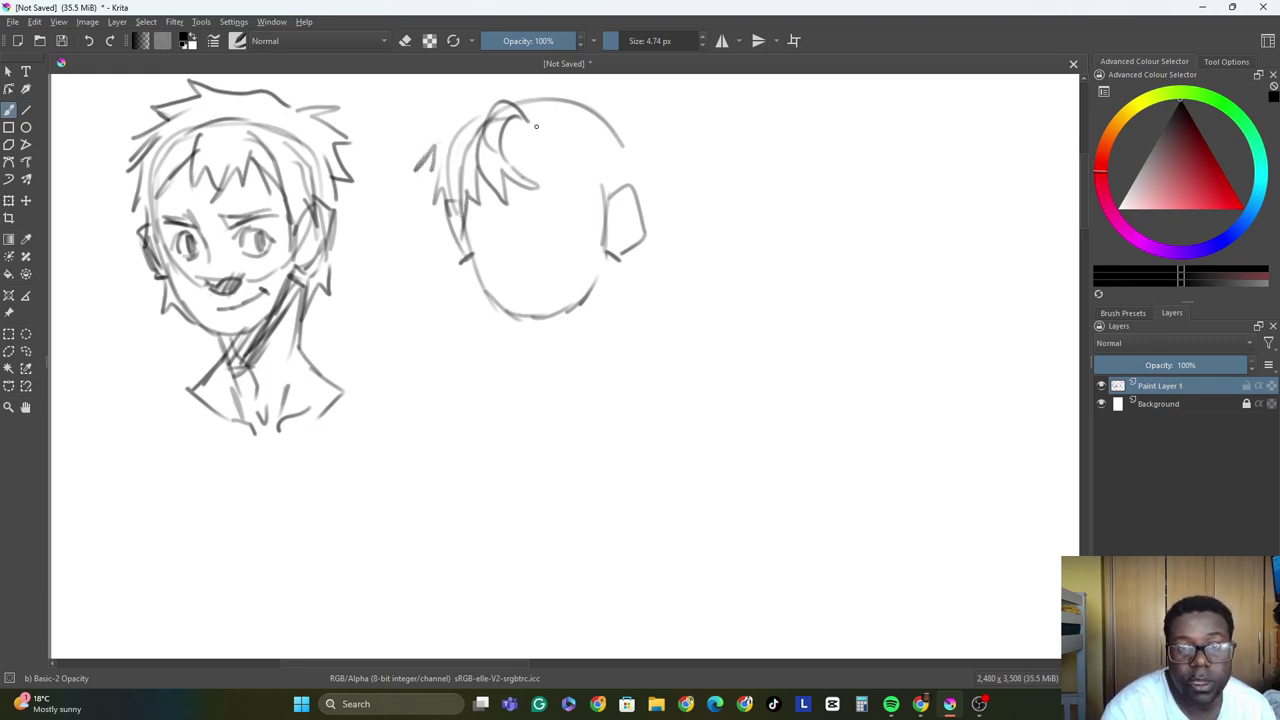
pyautogui.moveTo(530, 132)
pyautogui.mouseDown()
pyautogui.moveTo(578, 104)
pyautogui.moveTo(556, 135)
pyautogui.moveTo(593, 179)
pyautogui.moveTo(606, 248)
pyautogui.mouseUp()
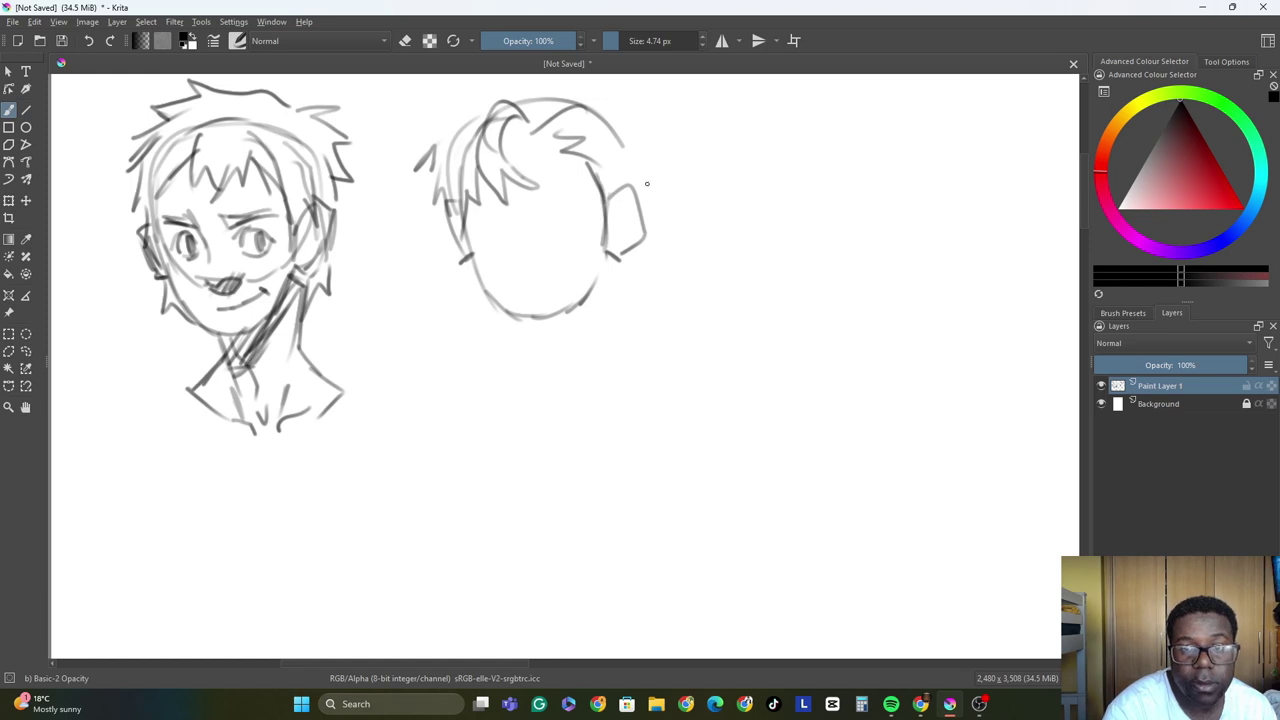
# Outline the second head's swept, spiky hair above the ear and around the crown to the far side.
pyautogui.moveTo(646, 185)
pyautogui.mouseDown()
pyautogui.moveTo(641, 168)
pyautogui.moveTo(664, 184)
pyautogui.mouseUp()
pyautogui.moveTo(608, 124)
pyautogui.mouseDown()
pyautogui.moveTo(600, 132)
pyautogui.moveTo(656, 132)
pyautogui.mouseUp()
pyautogui.moveTo(656, 132)
pyautogui.mouseDown()
pyautogui.moveTo(636, 148)
pyautogui.moveTo(664, 165)
pyautogui.mouseUp()
pyautogui.moveTo(660, 160); pyautogui.dragTo(610, 152)
pyautogui.moveTo(540, 122)
pyautogui.mouseDown()
pyautogui.moveTo(556, 96)
pyautogui.moveTo(626, 104)
pyautogui.mouseUp()
pyautogui.moveTo(634, 94)
pyautogui.mouseDown()
pyautogui.moveTo(596, 114)
pyautogui.moveTo(652, 128)
pyautogui.mouseUp()
pyautogui.moveTo(576, 82)
pyautogui.mouseDown()
pyautogui.moveTo(520, 86)
pyautogui.moveTo(442, 124)
pyautogui.moveTo(428, 172)
pyautogui.mouseUp()
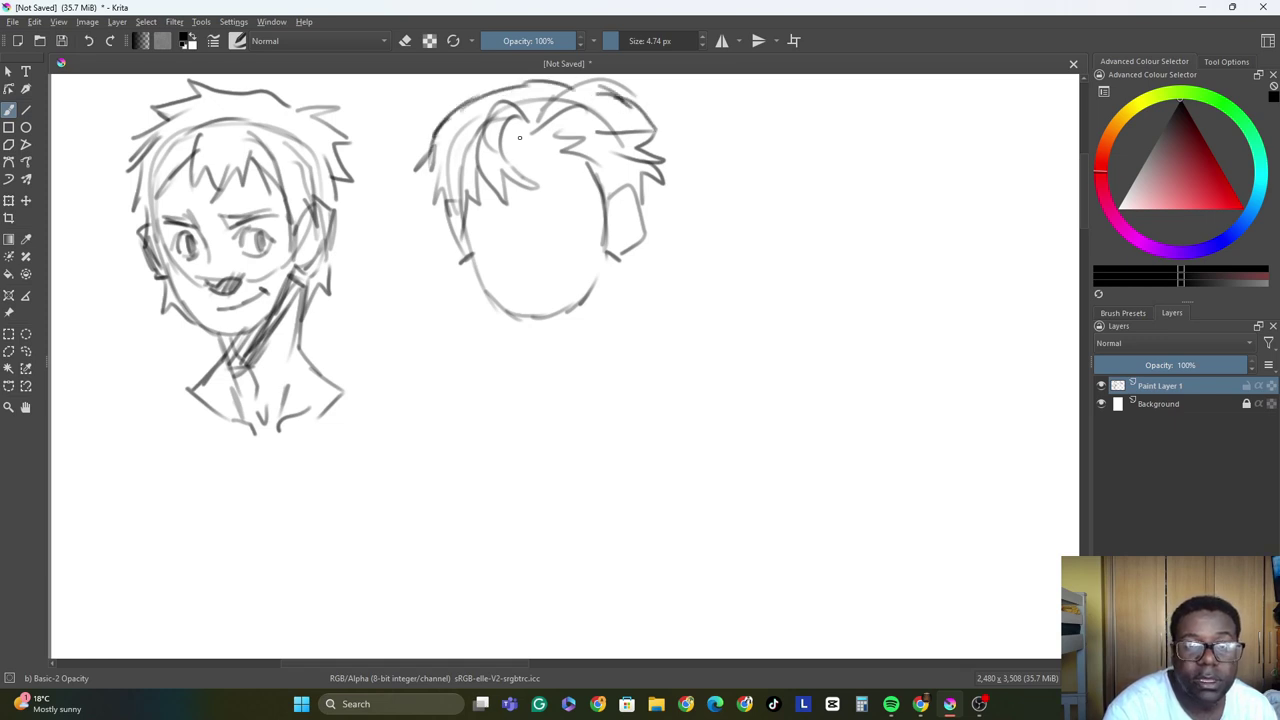
pyautogui.moveTo(536, 76)
pyautogui.mouseDown()
pyautogui.moveTo(474, 90)
pyautogui.moveTo(432, 158)
pyautogui.mouseUp()
# Sketch the second character's neck with hatched shadow under the chin, shoulders and collarbones.
pyautogui.moveTo(608, 232); pyautogui.dragTo(602, 300)
pyautogui.moveTo(506, 312); pyautogui.dragTo(535, 390)
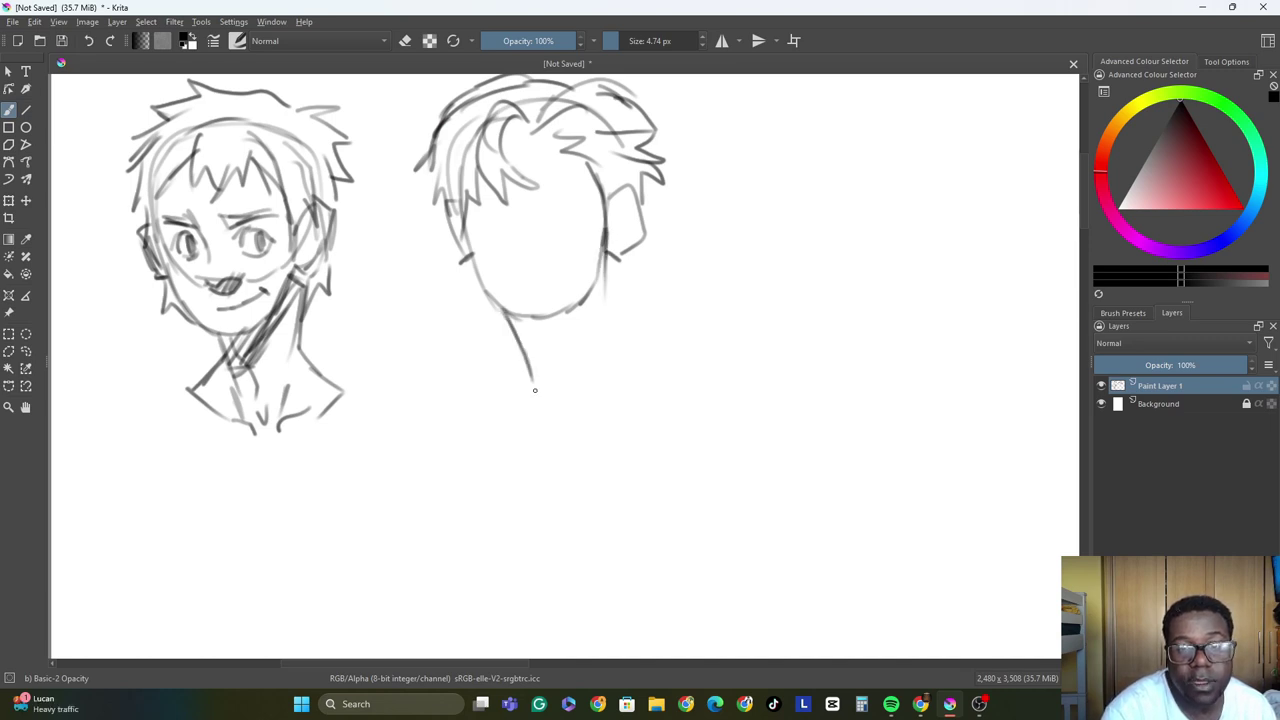
pyautogui.moveTo(590, 302)
pyautogui.mouseDown()
pyautogui.moveTo(538, 366)
pyautogui.moveTo(508, 346)
pyautogui.mouseUp()
pyautogui.moveTo(620, 258); pyautogui.dragTo(629, 368)
pyautogui.moveTo(516, 342)
pyautogui.mouseDown()
pyautogui.moveTo(487, 373)
pyautogui.moveTo(548, 428)
pyautogui.mouseUp()
pyautogui.moveTo(570, 426); pyautogui.dragTo(596, 404)
pyautogui.moveTo(594, 342)
pyautogui.mouseDown()
pyautogui.moveTo(576, 396)
pyautogui.moveTo(530, 410)
pyautogui.moveTo(562, 414)
pyautogui.moveTo(540, 392)
pyautogui.moveTo(648, 364)
pyautogui.moveTo(622, 420)
pyautogui.mouseUp()
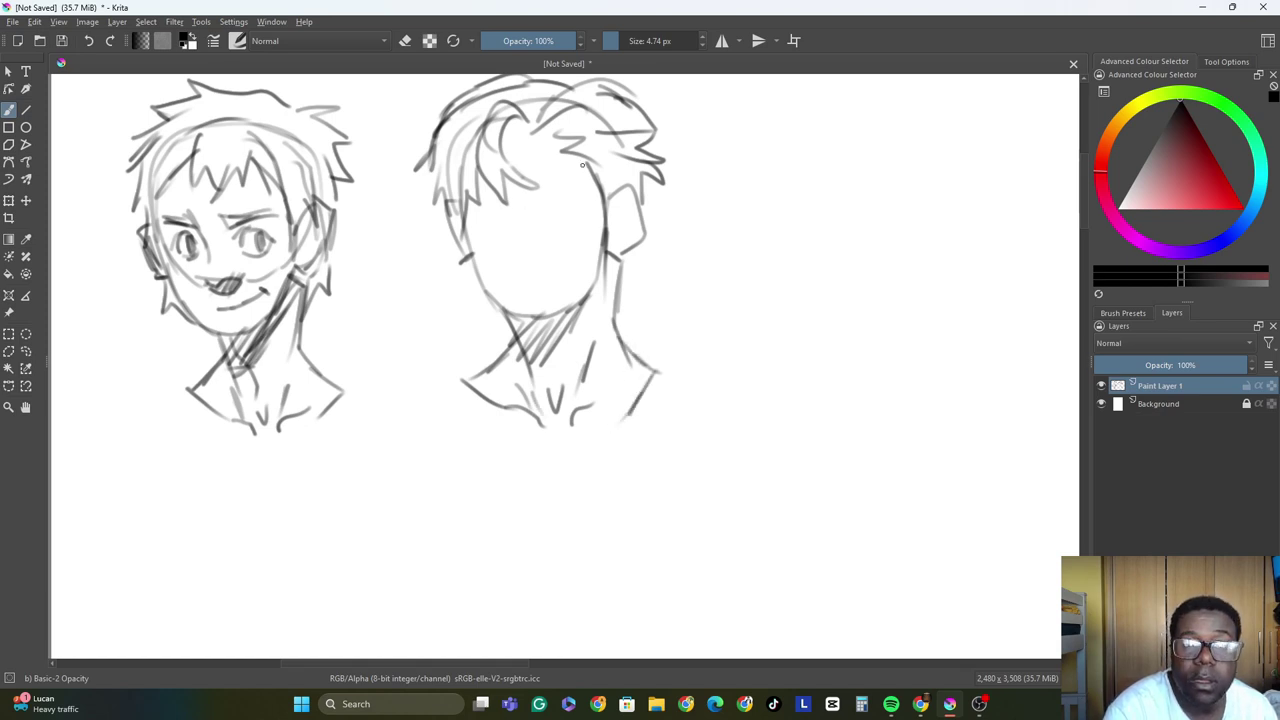
# Draw the second face's thick eyebrows, nose, eyes looking sideways and a wide smile, and firm up the jaw line.
pyautogui.moveTo(580, 158)
pyautogui.mouseDown()
pyautogui.moveTo(598, 174)
pyautogui.moveTo(576, 170)
pyautogui.moveTo(556, 188)
pyautogui.moveTo(476, 178)
pyautogui.moveTo(506, 190)
pyautogui.moveTo(474, 186)
pyautogui.moveTo(567, 175)
pyautogui.moveTo(516, 212)
pyautogui.moveTo(513, 247)
pyautogui.moveTo(535, 264)
pyautogui.mouseUp()
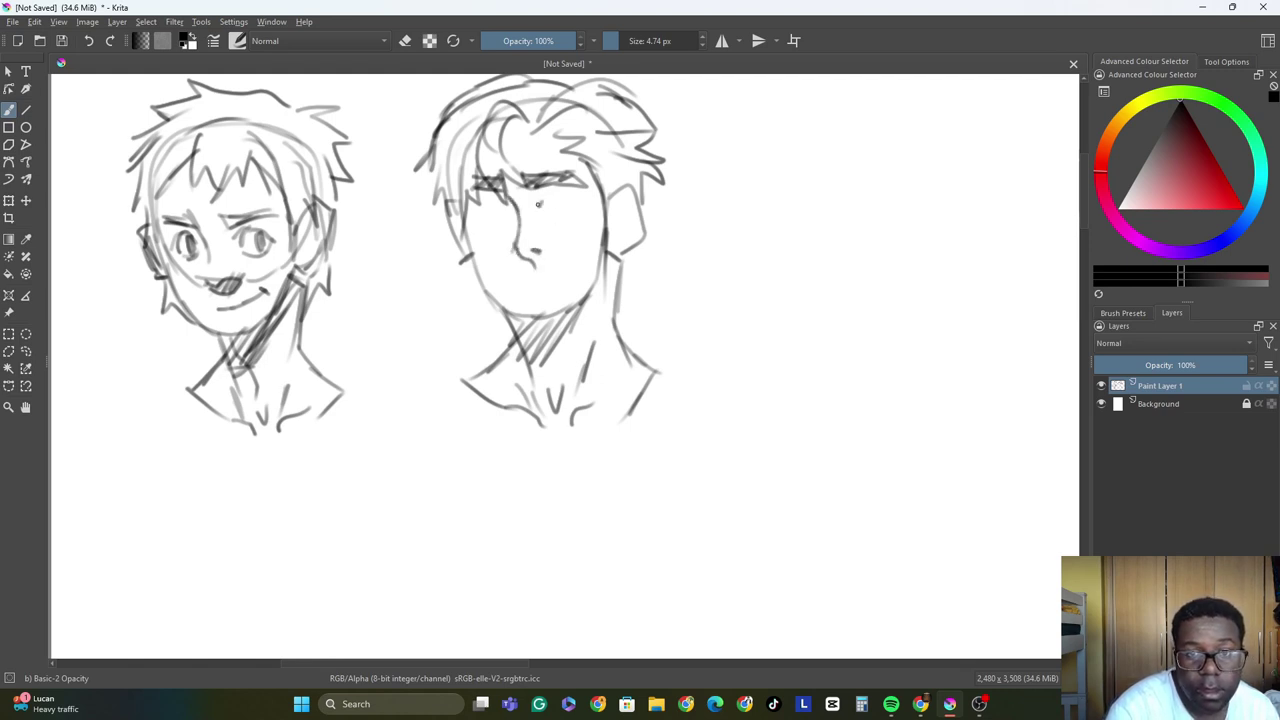
pyautogui.moveTo(538, 204)
pyautogui.mouseDown()
pyautogui.moveTo(578, 196)
pyautogui.moveTo(556, 214)
pyautogui.moveTo(584, 216)
pyautogui.moveTo(548, 224)
pyautogui.moveTo(578, 220)
pyautogui.mouseUp()
pyautogui.moveTo(470, 212)
pyautogui.mouseDown()
pyautogui.moveTo(505, 200)
pyautogui.moveTo(484, 224)
pyautogui.moveTo(500, 224)
pyautogui.mouseUp()
pyautogui.moveTo(500, 204); pyautogui.dragTo(508, 224)
pyautogui.moveTo(602, 244)
pyautogui.mouseDown()
pyautogui.moveTo(560, 314)
pyautogui.moveTo(498, 320)
pyautogui.mouseUp()
pyautogui.moveTo(476, 278)
pyautogui.mouseDown()
pyautogui.moveTo(508, 320)
pyautogui.moveTo(516, 286)
pyautogui.moveTo(571, 270)
pyautogui.mouseUp()
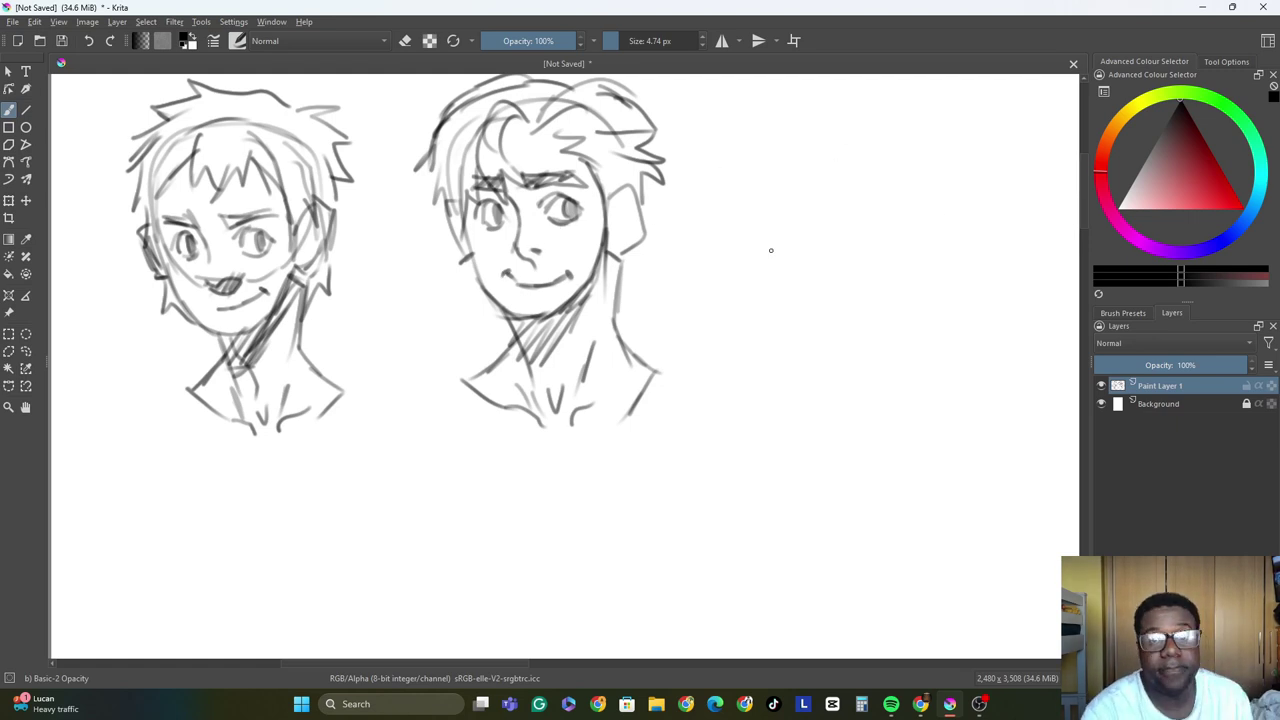
# Sketch a third head outline beside the second one, with a rounded skull, pointed chin, curved lower-face guide and one ear.
pyautogui.hscroll(5, 640, 478)
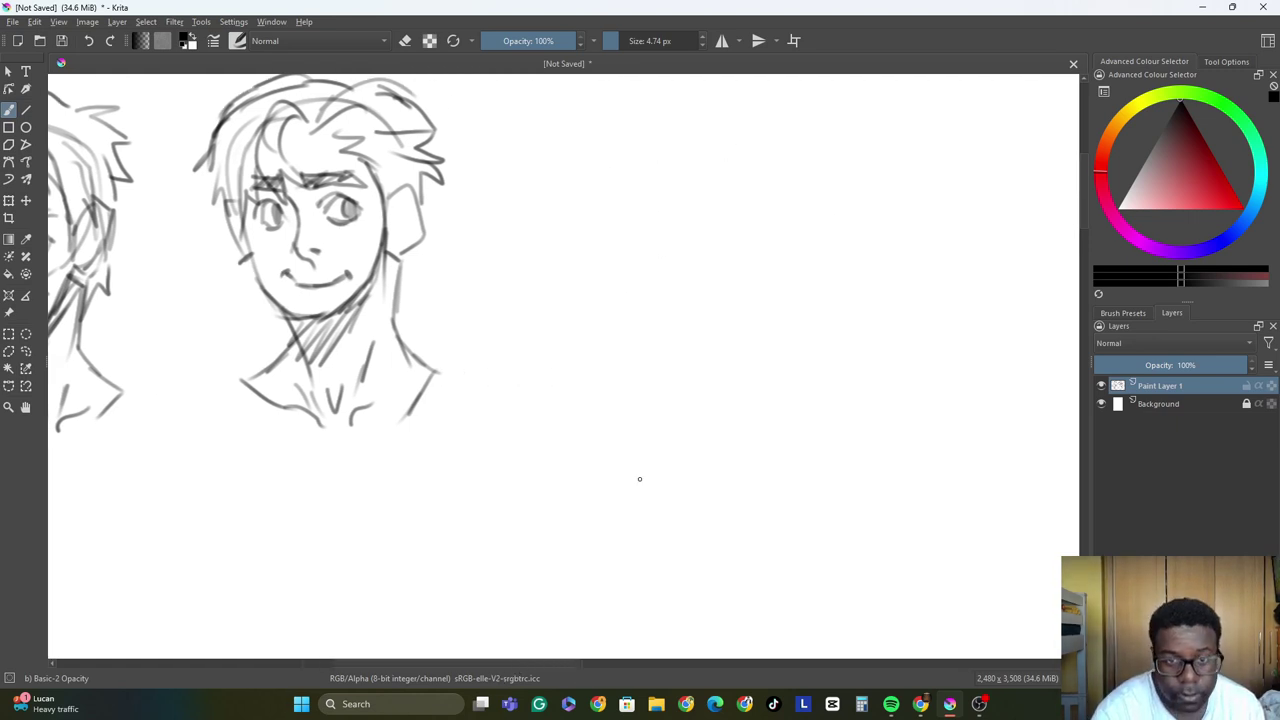
pyautogui.moveTo(574, 150)
pyautogui.mouseDown()
pyautogui.moveTo(580, 252)
pyautogui.moveTo(657, 112)
pyautogui.moveTo(711, 192)
pyautogui.moveTo(636, 100)
pyautogui.moveTo(570, 234)
pyautogui.moveTo(692, 252)
pyautogui.moveTo(722, 185)
pyautogui.mouseUp()
pyautogui.moveTo(574, 228)
pyautogui.mouseDown()
pyautogui.moveTo(600, 290)
pyautogui.moveTo(636, 318)
pyautogui.moveTo(672, 298)
pyautogui.moveTo(712, 232)
pyautogui.mouseUp()
pyautogui.moveTo(681, 291)
pyautogui.mouseDown()
pyautogui.moveTo(720, 215)
pyautogui.moveTo(708, 268)
pyautogui.moveTo(698, 256)
pyautogui.moveTo(640, 312)
pyautogui.moveTo(600, 292)
pyautogui.moveTo(572, 256)
pyautogui.moveTo(552, 188)
pyautogui.moveTo(556, 130)
pyautogui.moveTo(713, 116)
pyautogui.mouseUp()
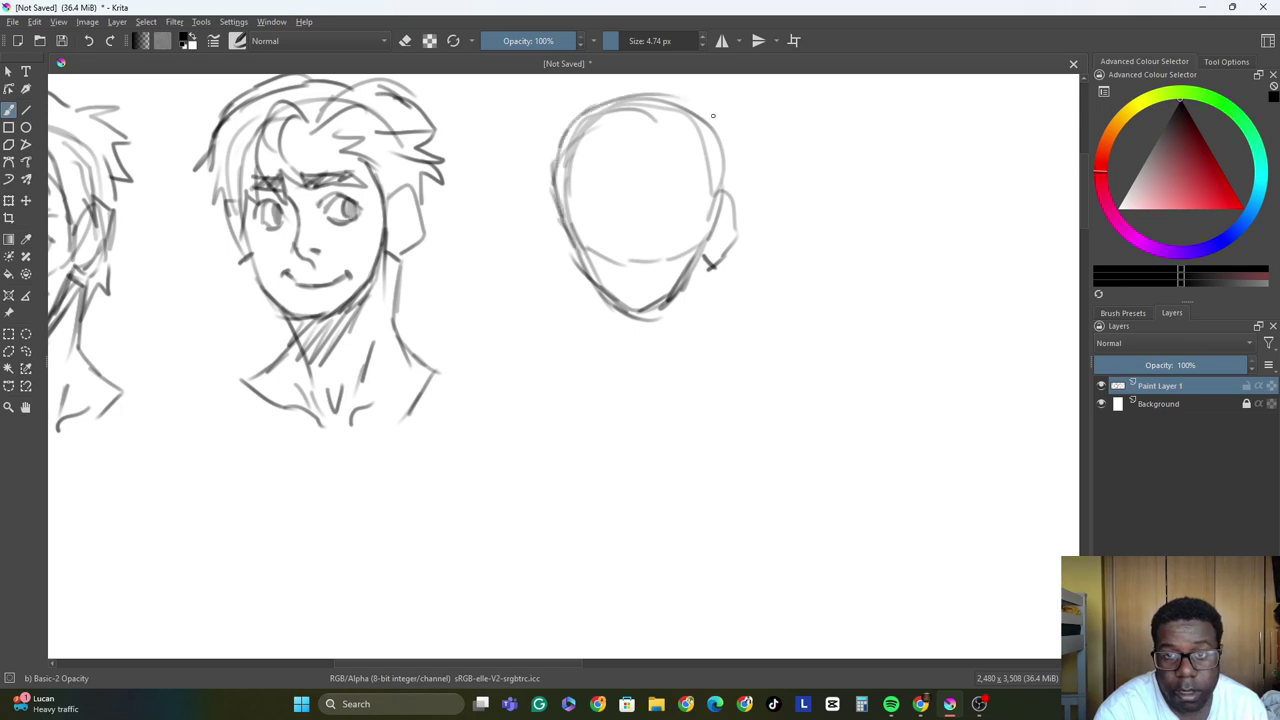
pyautogui.moveTo(728, 187)
pyautogui.mouseDown()
pyautogui.moveTo(686, 102)
pyautogui.moveTo(668, 100)
pyautogui.mouseUp()
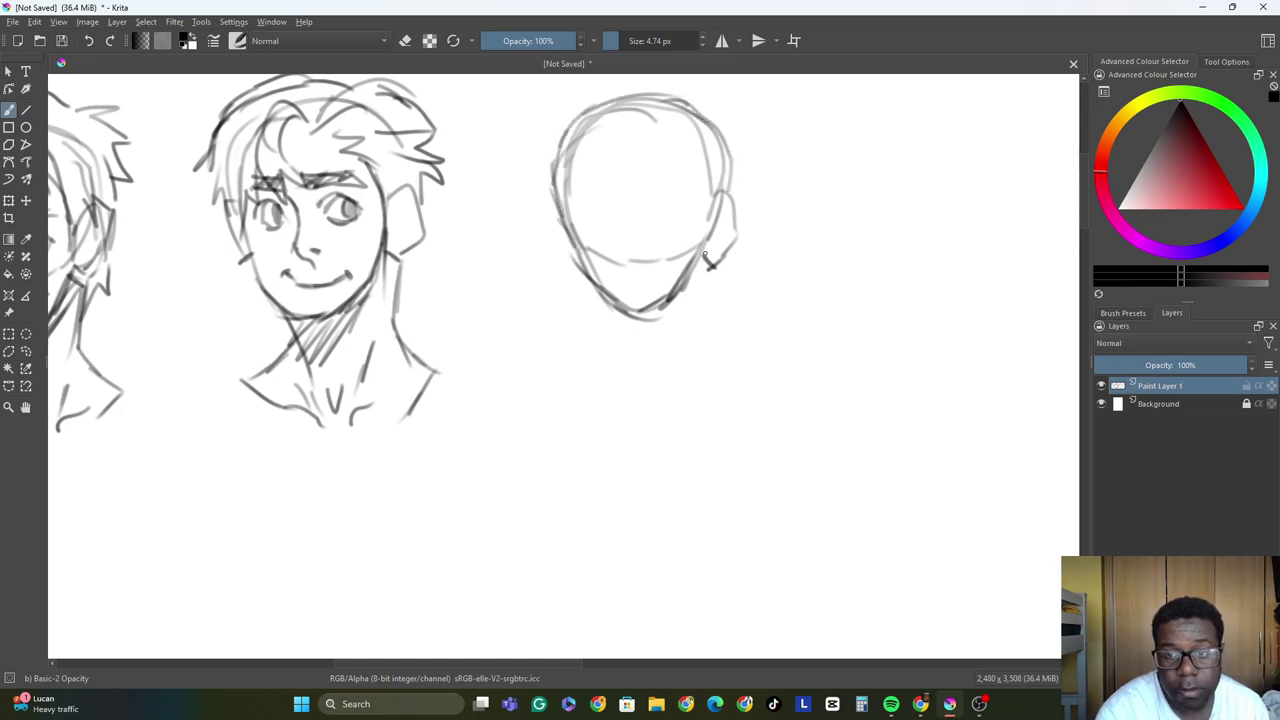
pyautogui.moveTo(706, 258); pyautogui.dragTo(700, 276)
pyautogui.moveTo(712, 160); pyautogui.dragTo(710, 256)
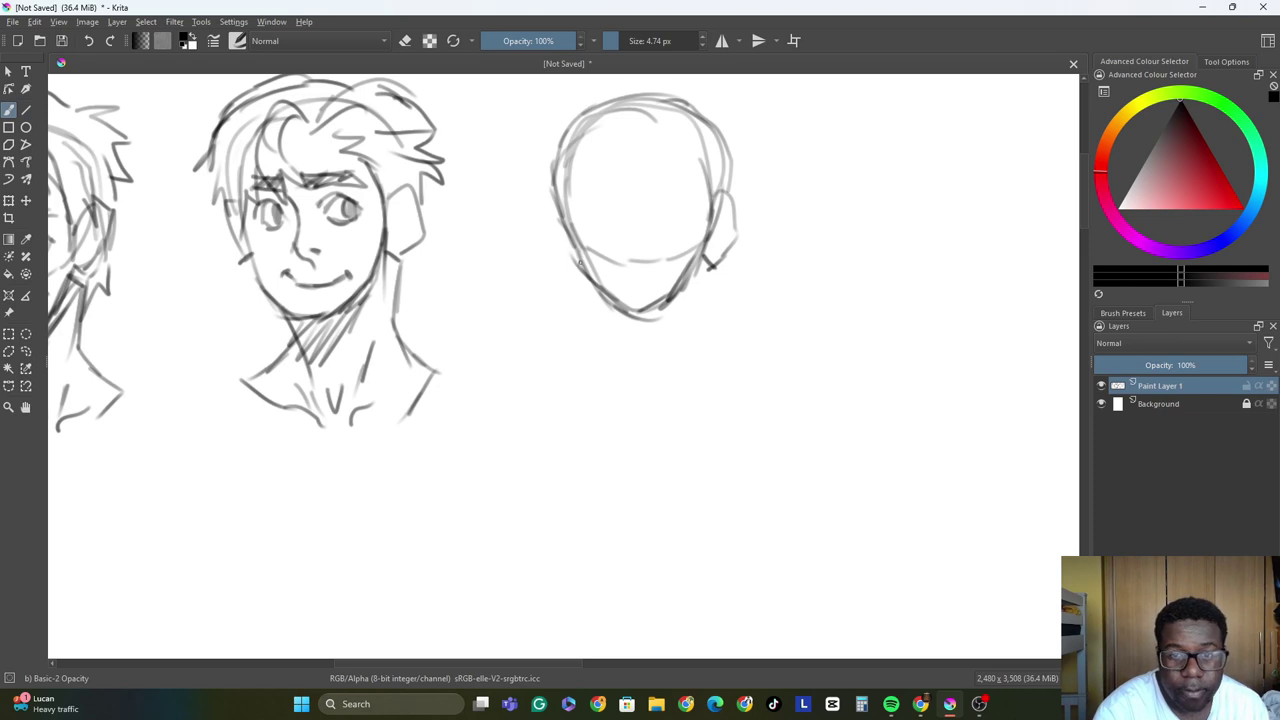
# Draw the third head's hair with a jagged fringe over the forehead, a raised outer outline and pointed tufts around the crown.
pyautogui.moveTo(601, 135)
pyautogui.mouseDown()
pyautogui.moveTo(614, 180)
pyautogui.moveTo(604, 197)
pyautogui.moveTo(667, 147)
pyautogui.moveTo(681, 175)
pyautogui.moveTo(670, 228)
pyautogui.moveTo(718, 205)
pyautogui.moveTo(717, 155)
pyautogui.mouseUp()
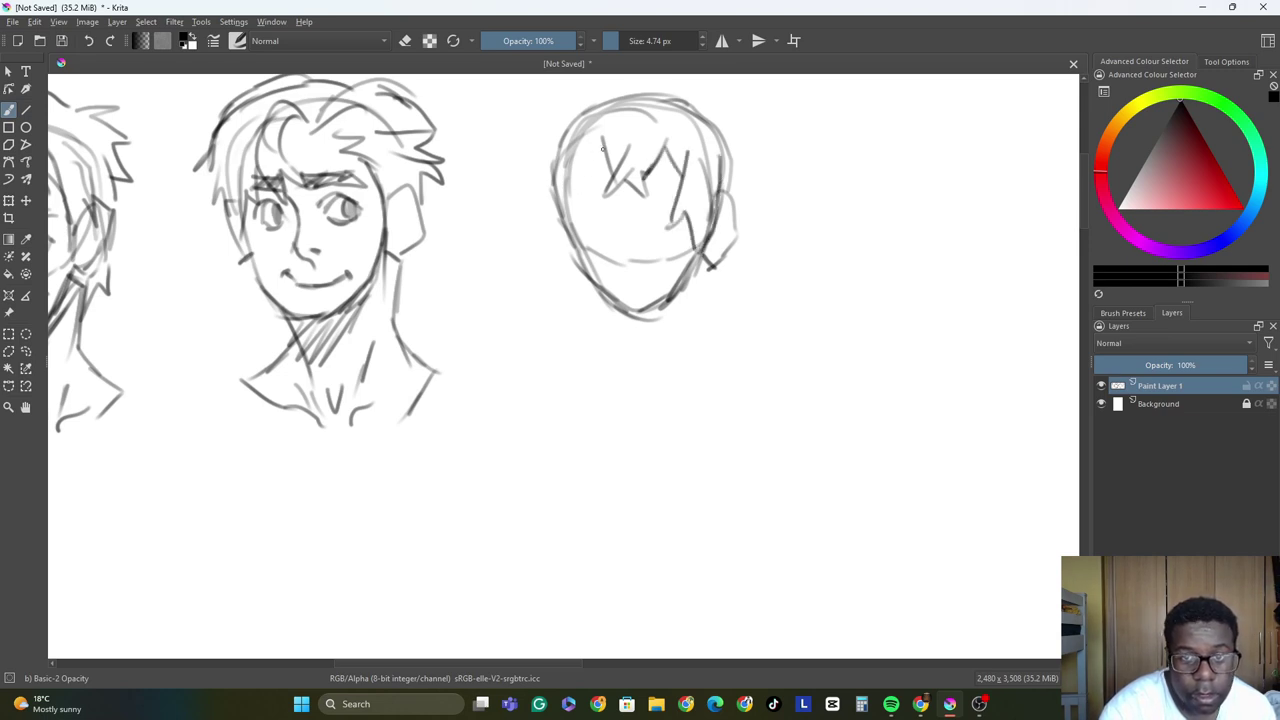
pyautogui.moveTo(602, 148)
pyautogui.mouseDown()
pyautogui.moveTo(576, 188)
pyautogui.moveTo(565, 258)
pyautogui.moveTo(546, 252)
pyautogui.moveTo(541, 135)
pyautogui.moveTo(632, 76)
pyautogui.mouseUp()
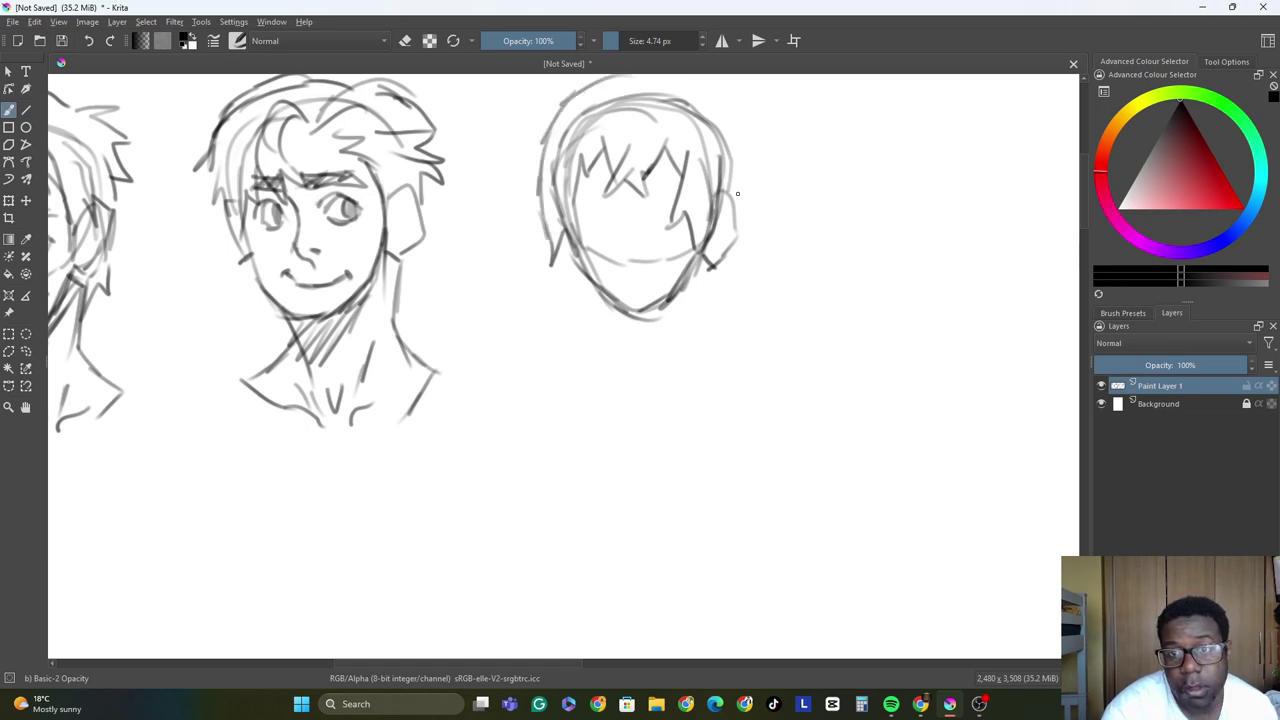
pyautogui.moveTo(737, 193)
pyautogui.mouseDown()
pyautogui.moveTo(744, 128)
pyautogui.moveTo(700, 82)
pyautogui.moveTo(560, 76)
pyautogui.moveTo(545, 128)
pyautogui.mouseUp()
pyautogui.moveTo(676, 283); pyautogui.dragTo(702, 258)
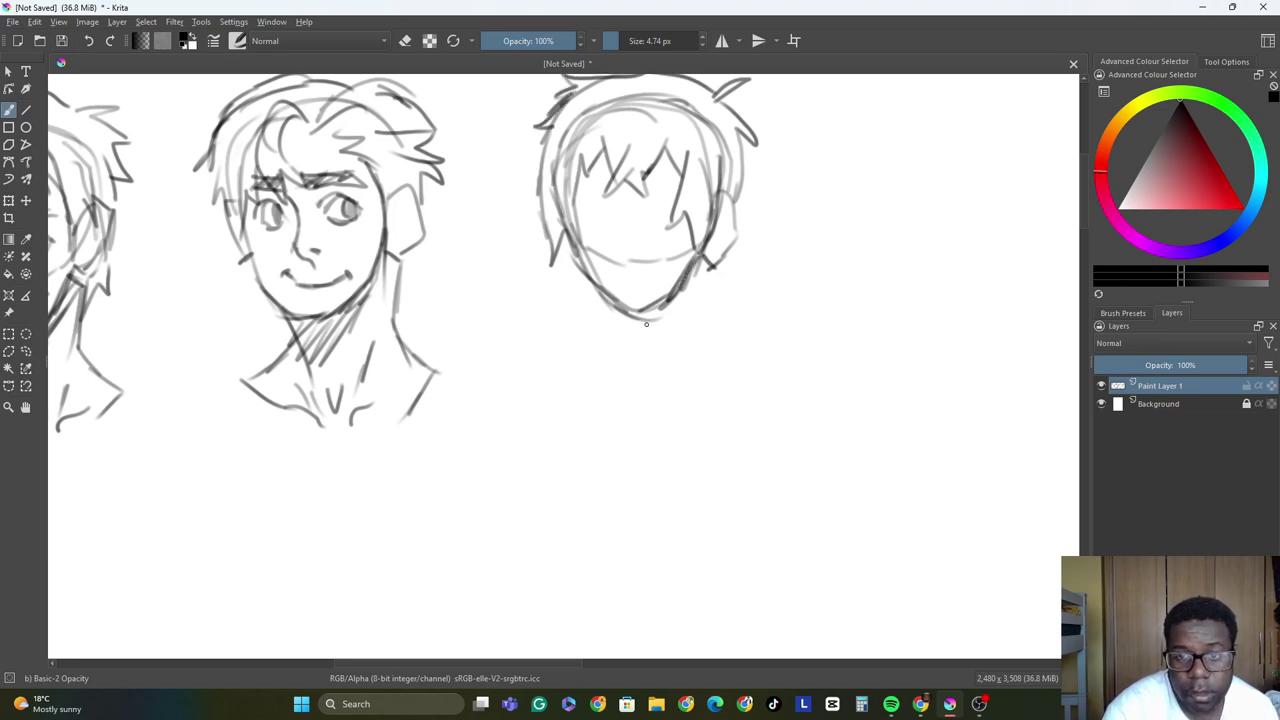
# Sketch the third character's neck with hatched shadow under the chin, shoulders, collarbones and a rounded neckline ending in a short tab.
pyautogui.moveTo(628, 316); pyautogui.dragTo(651, 381)
pyautogui.moveTo(708, 265)
pyautogui.mouseDown()
pyautogui.moveTo(668, 305)
pyautogui.moveTo(675, 333)
pyautogui.mouseUp()
pyautogui.moveTo(712, 264)
pyautogui.mouseDown()
pyautogui.moveTo(714, 316)
pyautogui.moveTo(738, 370)
pyautogui.mouseUp()
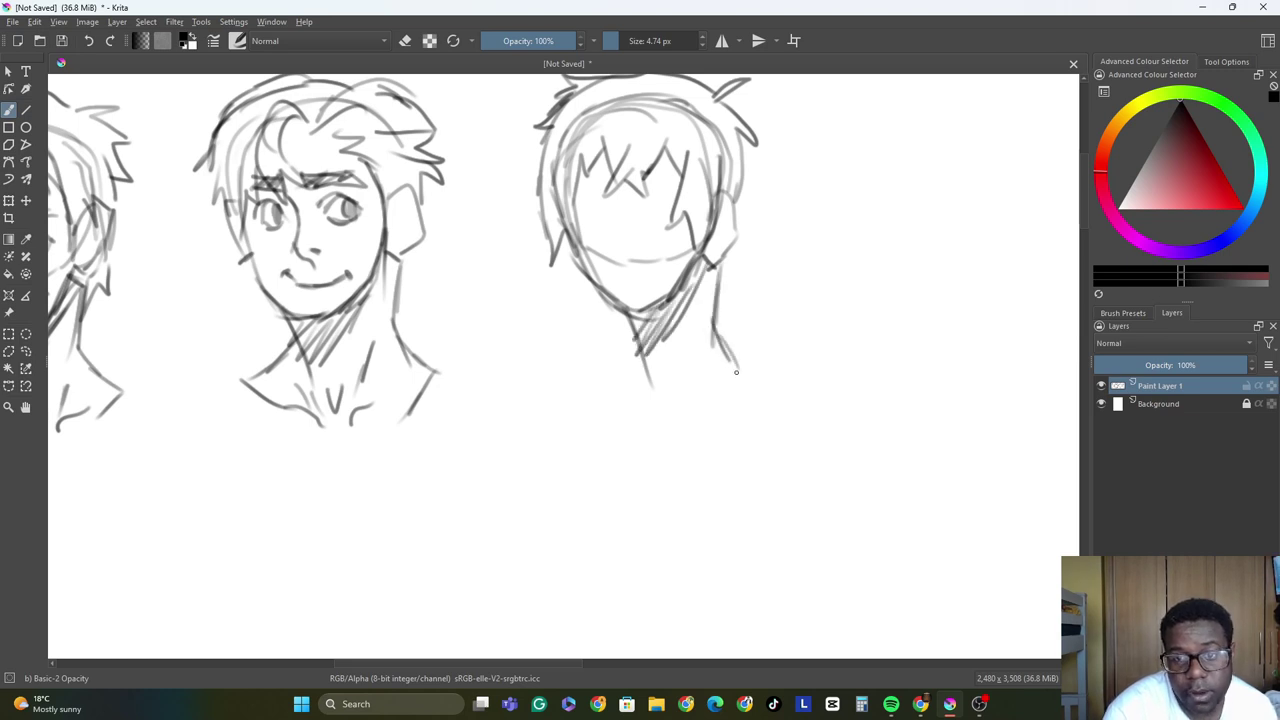
pyautogui.moveTo(640, 338)
pyautogui.mouseDown()
pyautogui.moveTo(603, 365)
pyautogui.moveTo(648, 406)
pyautogui.moveTo(714, 390)
pyautogui.mouseUp()
pyautogui.moveTo(690, 350)
pyautogui.mouseDown()
pyautogui.moveTo(685, 386)
pyautogui.moveTo(662, 396)
pyautogui.mouseUp()
pyautogui.moveTo(718, 322); pyautogui.dragTo(758, 360)
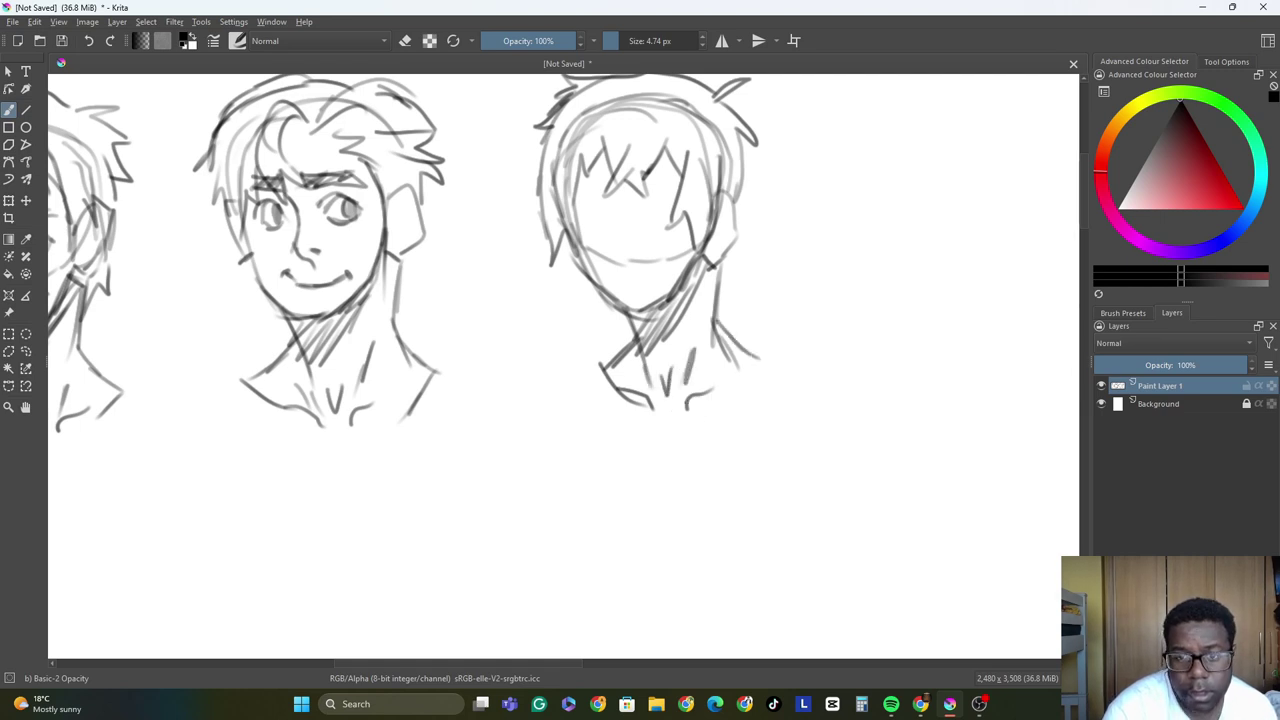
pyautogui.moveTo(625, 360)
pyautogui.mouseDown()
pyautogui.moveTo(632, 419)
pyautogui.moveTo(666, 464)
pyautogui.moveTo(748, 356)
pyautogui.mouseUp()
# Draw the third face's slanted eyebrows, narrow shaded eyes looking sideways and a nose with light shading.
pyautogui.moveTo(578, 190)
pyautogui.mouseDown()
pyautogui.moveTo(613, 212)
pyautogui.moveTo(594, 199)
pyautogui.moveTo(686, 183)
pyautogui.mouseUp()
pyautogui.moveTo(672, 190); pyautogui.dragTo(694, 180)
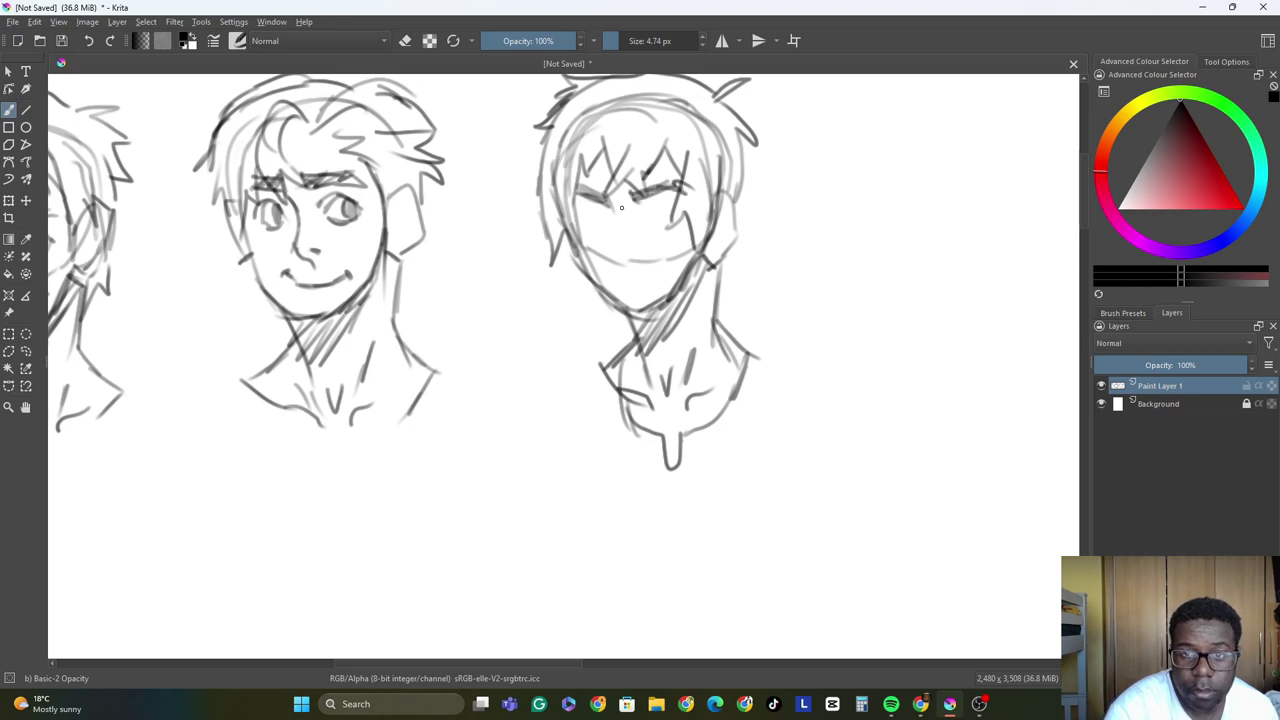
pyautogui.moveTo(588, 214)
pyautogui.mouseDown()
pyautogui.moveTo(614, 220)
pyautogui.moveTo(586, 232)
pyautogui.moveTo(688, 202)
pyautogui.moveTo(680, 220)
pyautogui.moveTo(673, 203)
pyautogui.mouseUp()
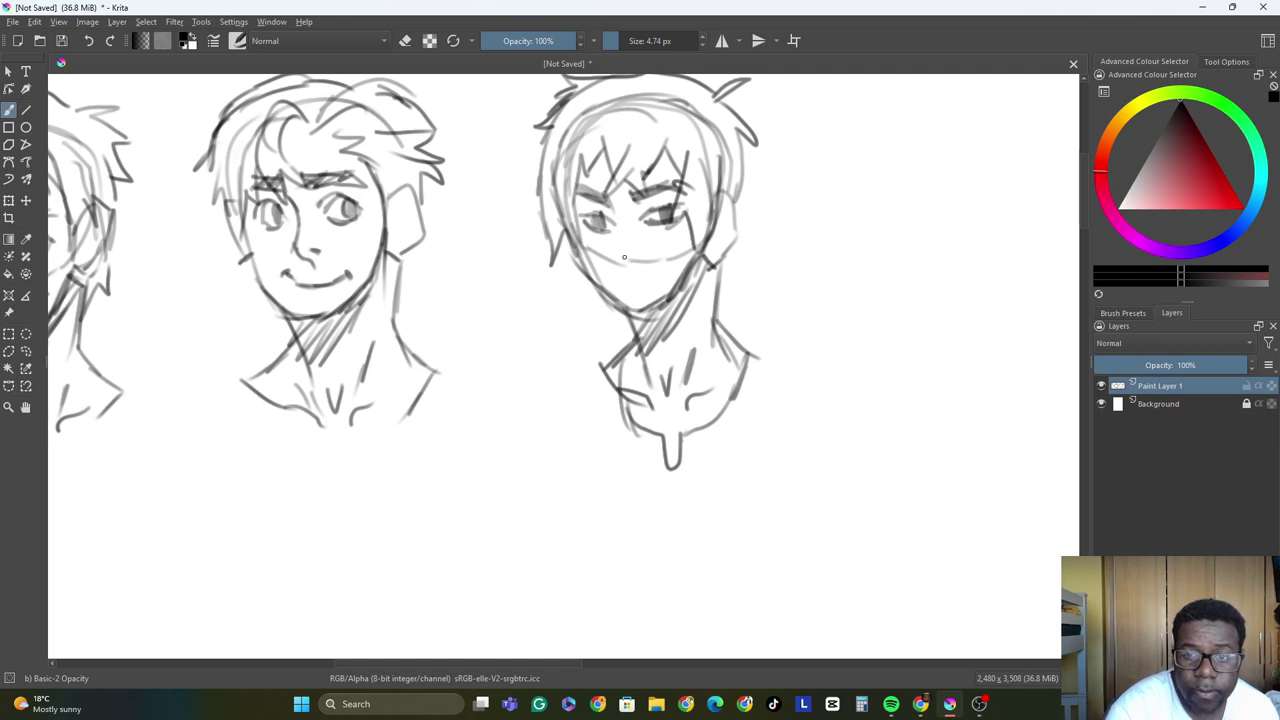
pyautogui.moveTo(626, 261)
pyautogui.mouseDown()
pyautogui.moveTo(640, 259)
pyautogui.moveTo(620, 228)
pyautogui.mouseUp()
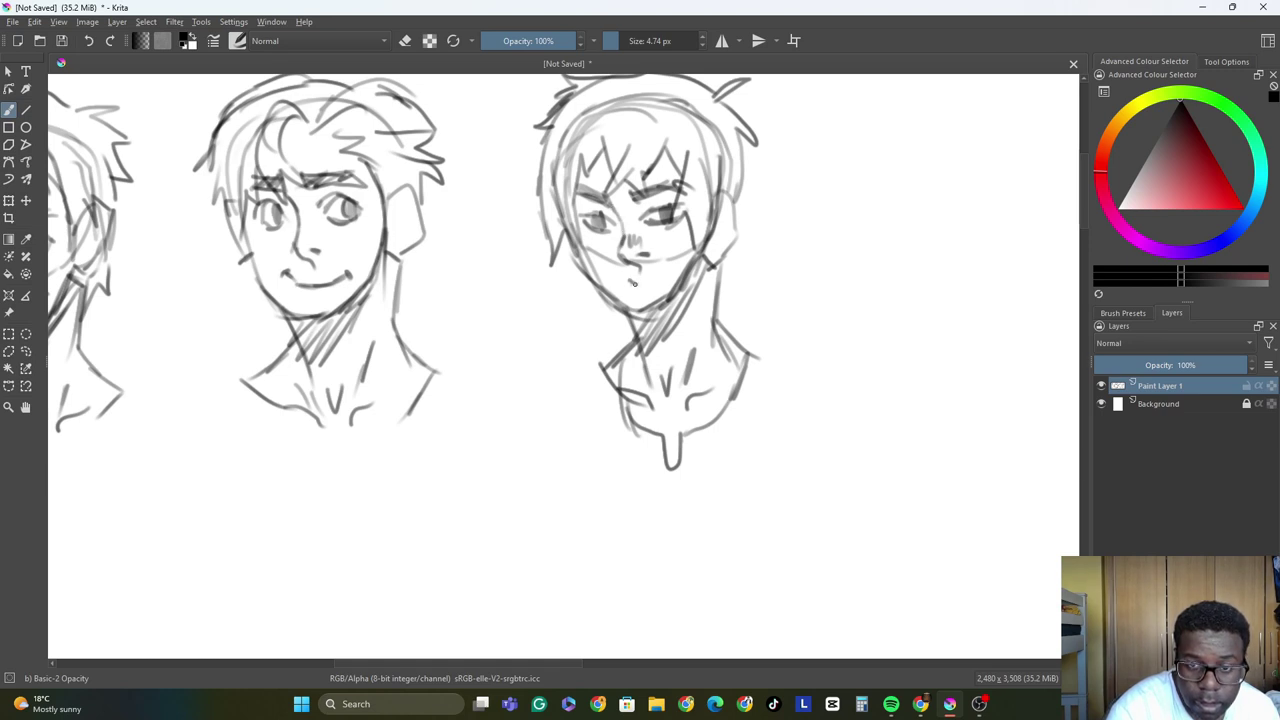
# Give the third face a slight smirk and add pointed hair locks below the ear and beside the jaw.
pyautogui.moveTo(630, 283)
pyautogui.mouseDown()
pyautogui.moveTo(688, 260)
pyautogui.moveTo(736, 272)
pyautogui.mouseUp()
pyautogui.moveTo(742, 290); pyautogui.dragTo(740, 204)
pyautogui.moveTo(578, 280); pyautogui.dragTo(628, 322)
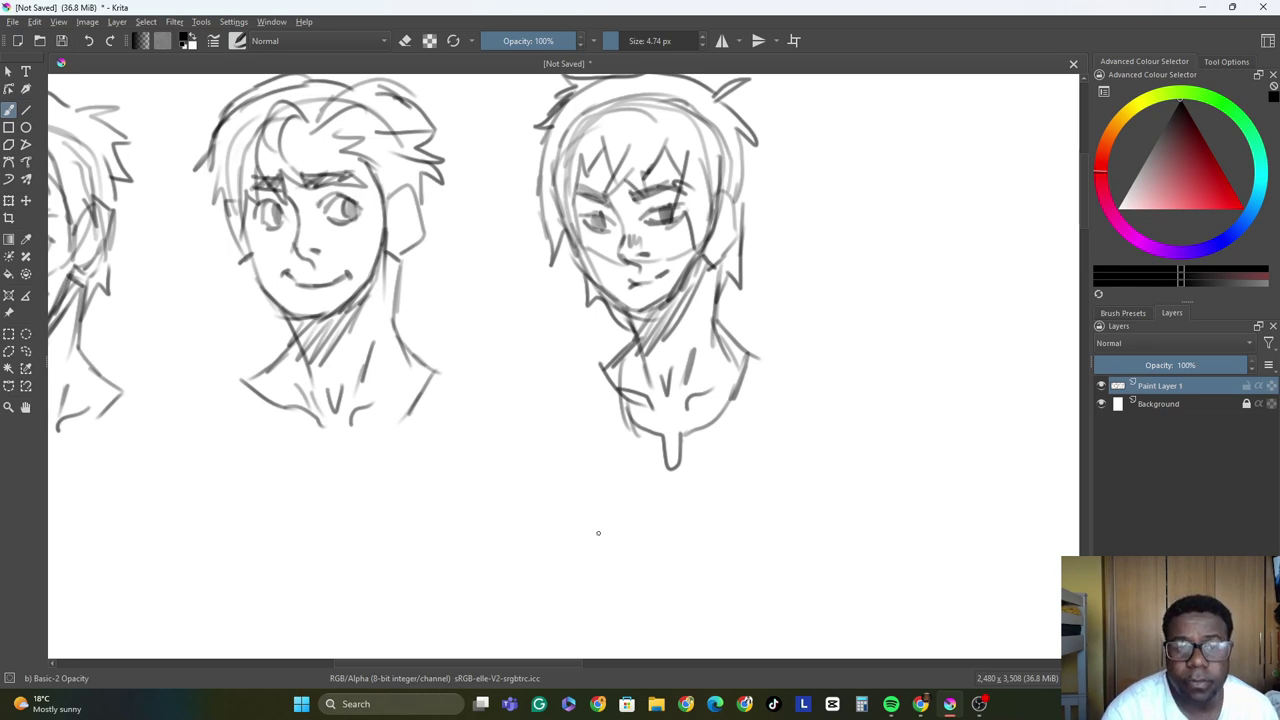
# Sketch a fourth head outline beside the third one, with a rounded skull and chin, curved lower-face guide and one ear.
pyautogui.moveTo(576, 661); pyautogui.dragTo(670, 660)
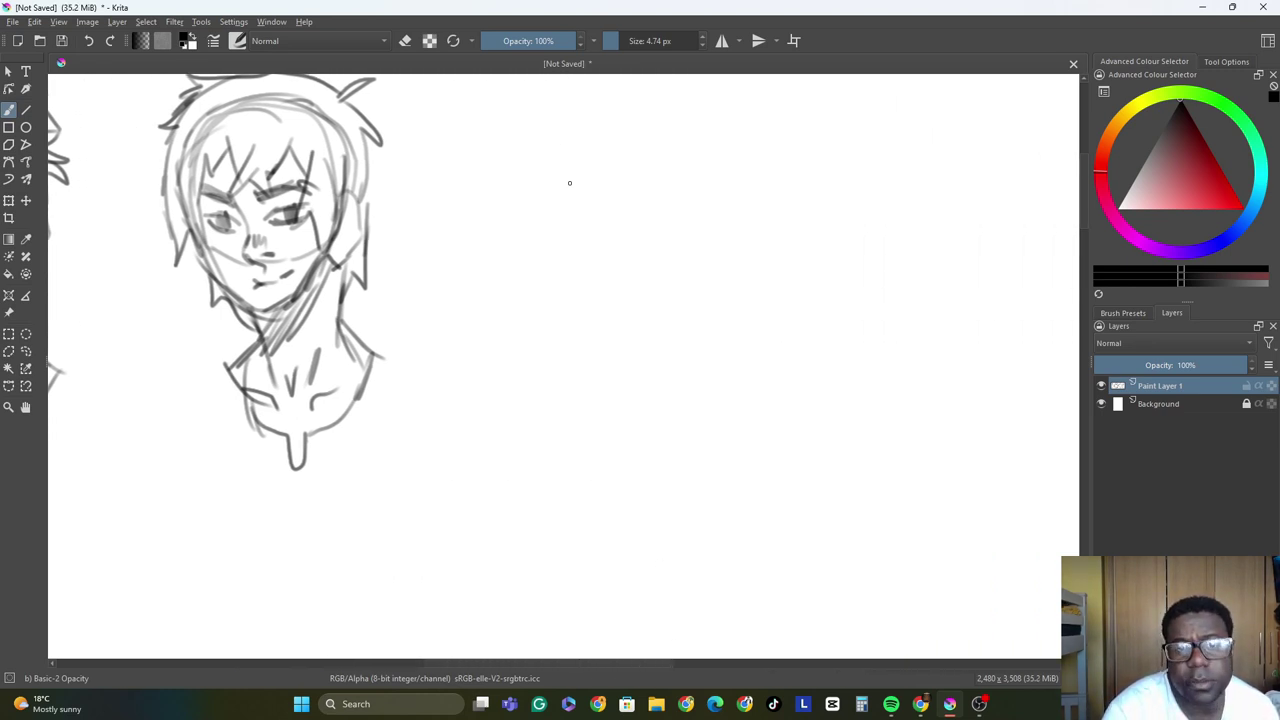
pyautogui.moveTo(561, 117)
pyautogui.mouseDown()
pyautogui.moveTo(510, 202)
pyautogui.moveTo(664, 180)
pyautogui.moveTo(516, 126)
pyautogui.moveTo(522, 228)
pyautogui.moveTo(640, 222)
pyautogui.moveTo(645, 240)
pyautogui.moveTo(526, 240)
pyautogui.moveTo(536, 254)
pyautogui.mouseUp()
pyautogui.moveTo(514, 204)
pyautogui.mouseDown()
pyautogui.moveTo(530, 272)
pyautogui.moveTo(560, 312)
pyautogui.moveTo(592, 308)
pyautogui.moveTo(648, 250)
pyautogui.moveTo(646, 168)
pyautogui.moveTo(674, 220)
pyautogui.moveTo(610, 296)
pyautogui.moveTo(562, 298)
pyautogui.moveTo(606, 300)
pyautogui.mouseUp()
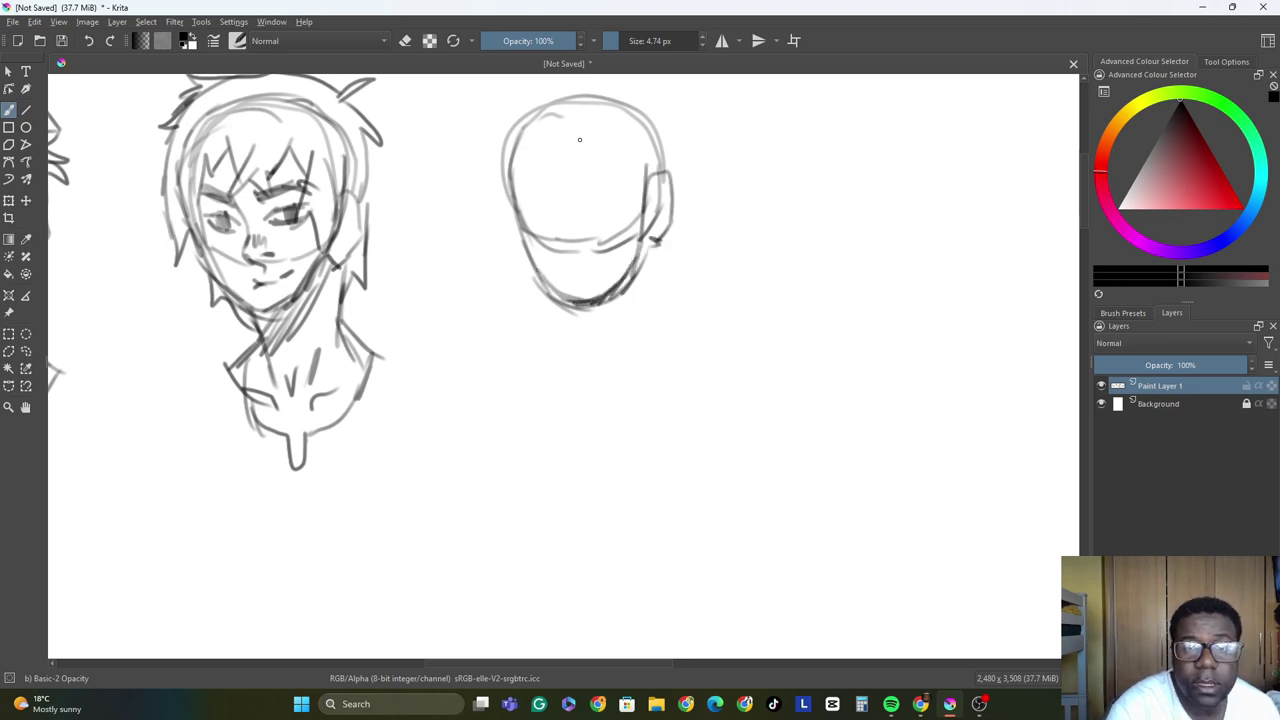
# Outline the fourth head's short, parted hair around the crown and temples, and draw worried eyebrows and a nose on the face.
pyautogui.moveTo(552, 119)
pyautogui.mouseDown()
pyautogui.moveTo(562, 126)
pyautogui.moveTo(512, 126)
pyautogui.moveTo(505, 174)
pyautogui.mouseUp()
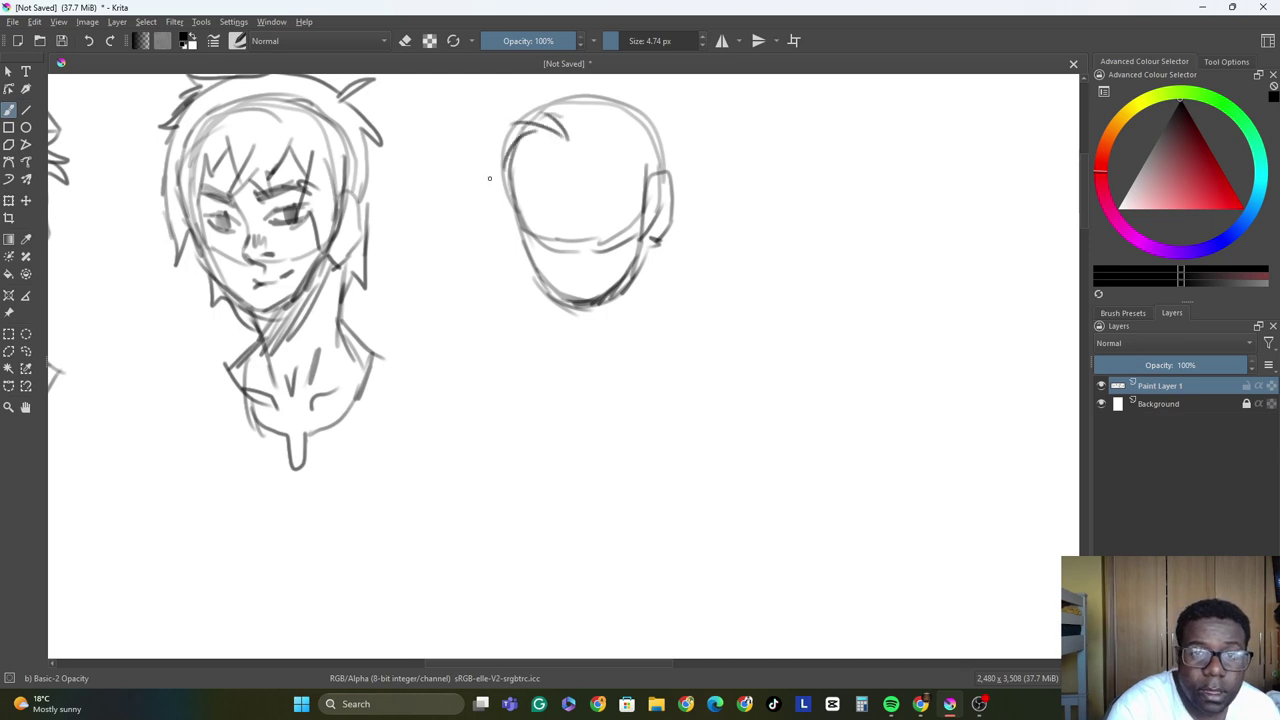
pyautogui.moveTo(538, 86)
pyautogui.mouseDown()
pyautogui.moveTo(480, 140)
pyautogui.moveTo(486, 198)
pyautogui.mouseUp()
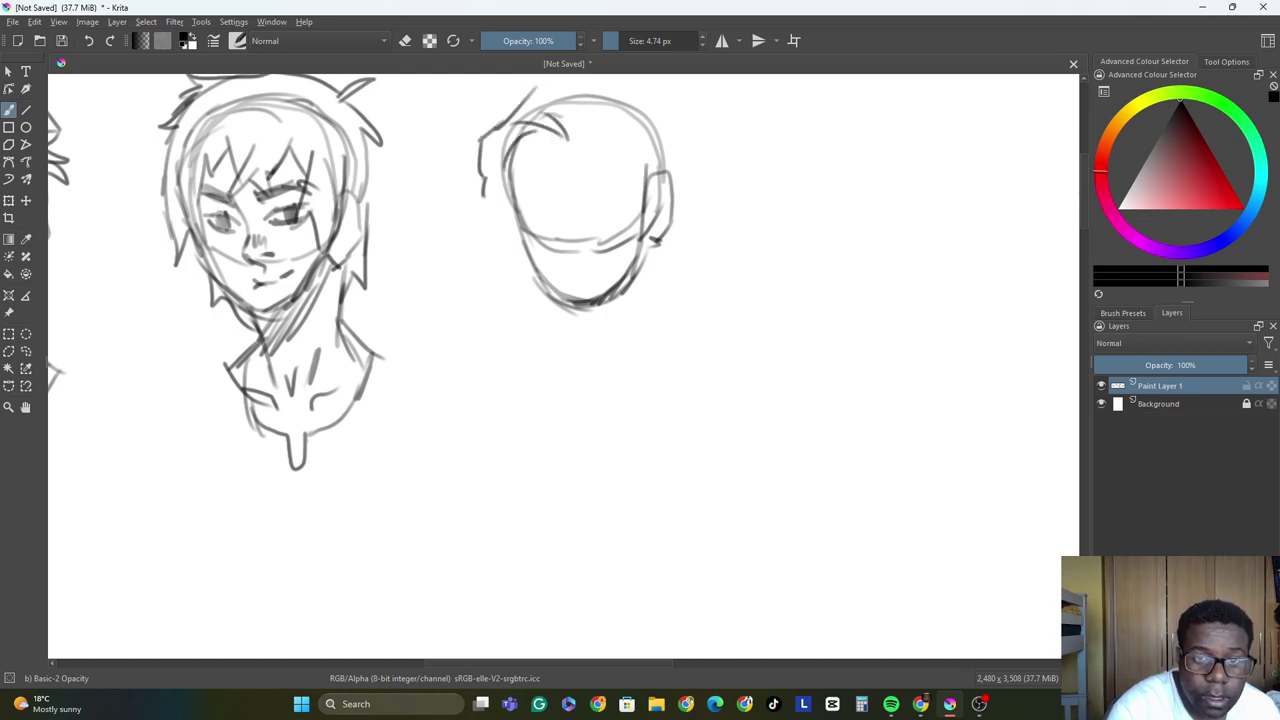
pyautogui.moveTo(494, 122)
pyautogui.mouseDown()
pyautogui.moveTo(494, 196)
pyautogui.moveTo(520, 252)
pyautogui.mouseUp()
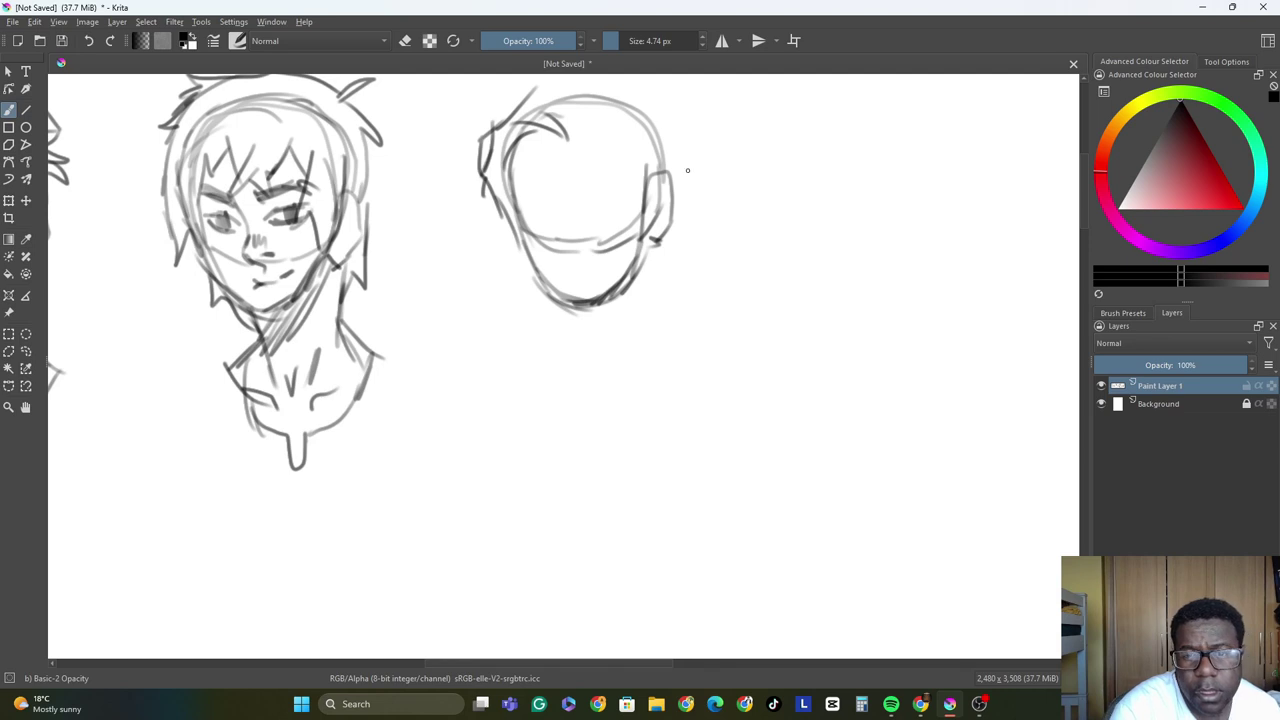
pyautogui.moveTo(680, 190); pyautogui.dragTo(676, 146)
pyautogui.moveTo(663, 100)
pyautogui.mouseDown()
pyautogui.moveTo(688, 150)
pyautogui.moveTo(615, 78)
pyautogui.moveTo(545, 87)
pyautogui.moveTo(508, 116)
pyautogui.moveTo(622, 138)
pyautogui.moveTo(648, 258)
pyautogui.mouseUp()
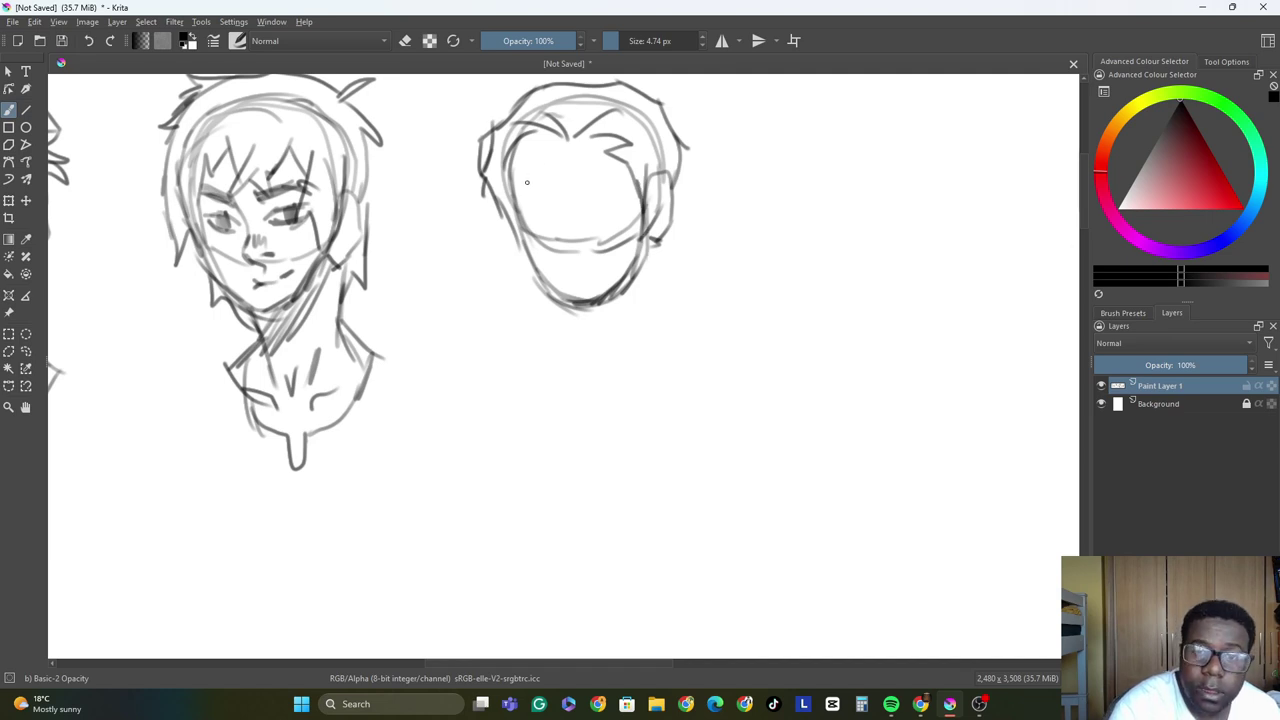
pyautogui.moveTo(522, 195)
pyautogui.mouseDown()
pyautogui.moveTo(619, 185)
pyautogui.moveTo(550, 186)
pyautogui.moveTo(572, 184)
pyautogui.moveTo(582, 203)
pyautogui.moveTo(564, 212)
pyautogui.moveTo(586, 266)
pyautogui.mouseUp()
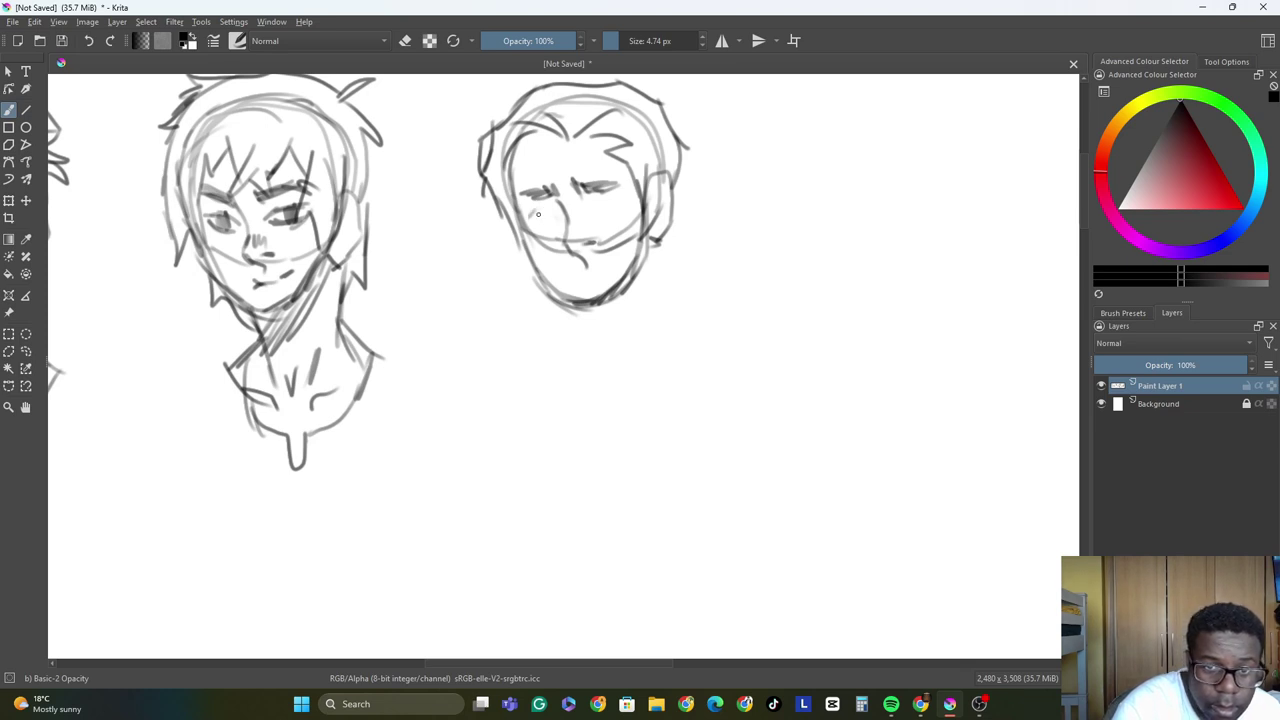
pyautogui.moveTo(537, 213)
pyautogui.mouseDown()
pyautogui.moveTo(562, 208)
pyautogui.moveTo(540, 226)
pyautogui.moveTo(552, 227)
pyautogui.mouseUp()
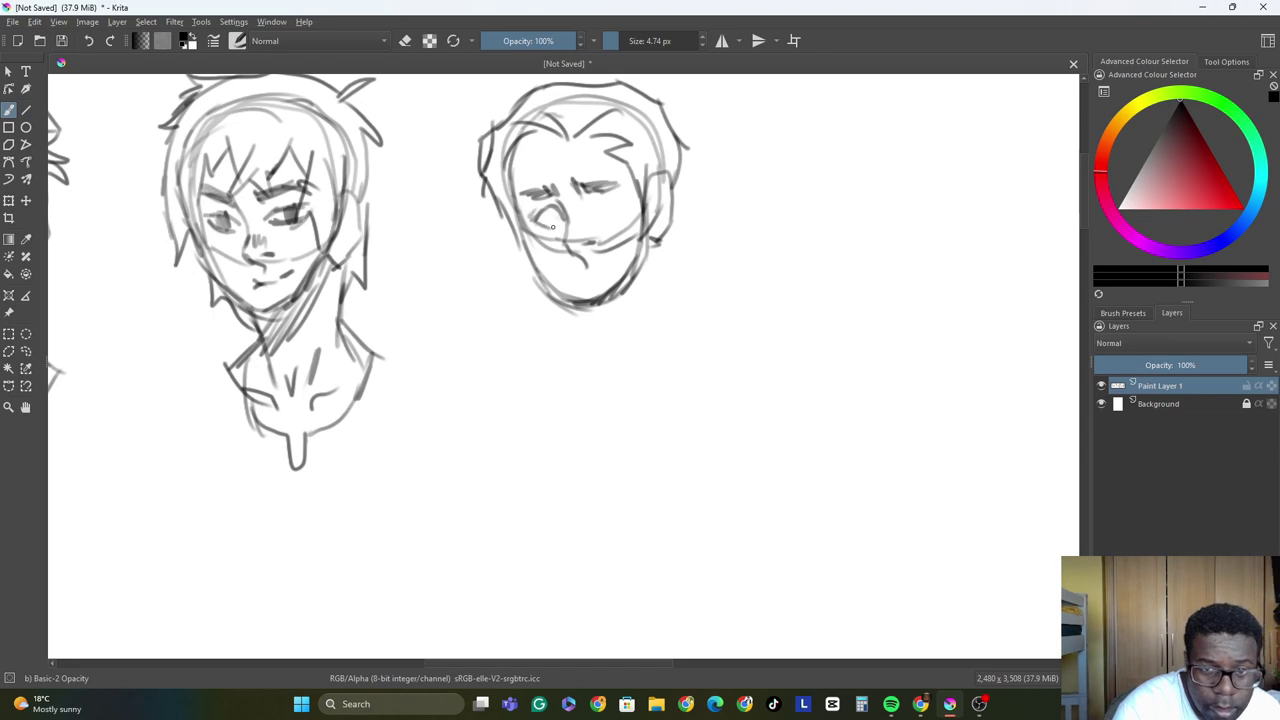
pyautogui.hotkey('ctrl', 'z')
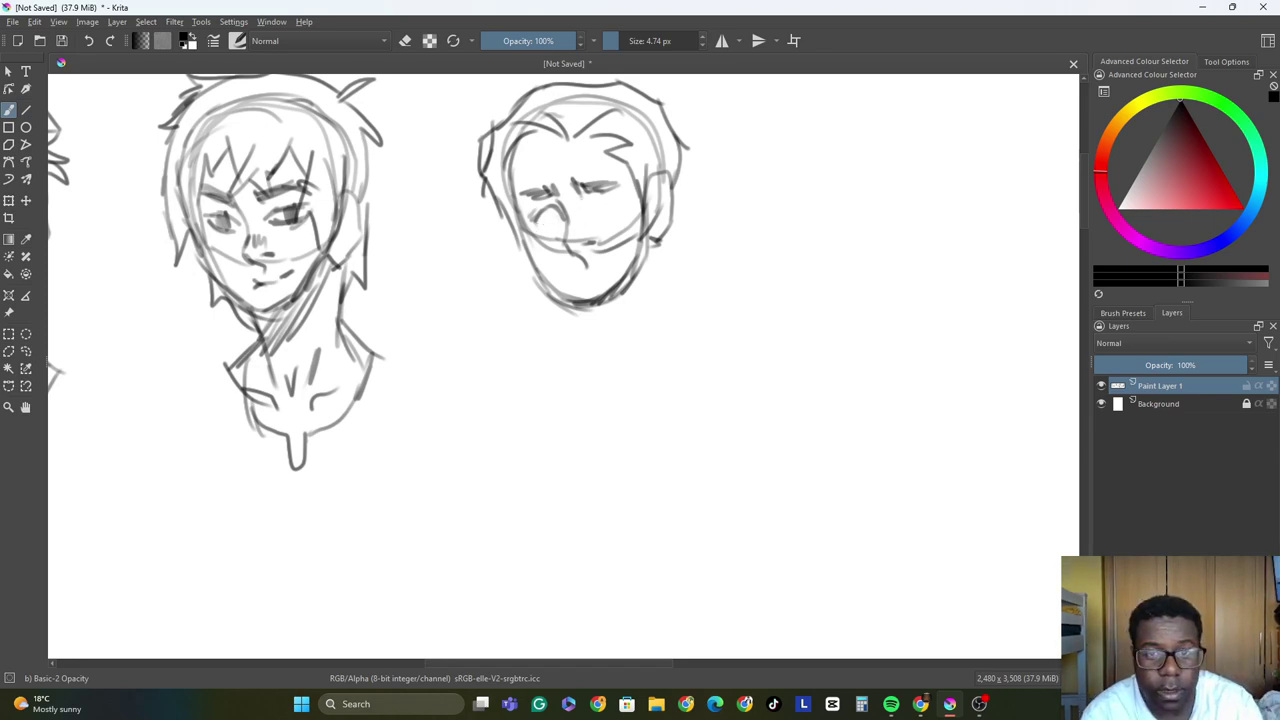
pyautogui.hotkey('ctrl', 'z')
pyautogui.hotkey('ctrl', 'z')
# Draw the fourth face's round eyes with shaded irises and a small mouth with a cheek line.
pyautogui.moveTo(534, 224)
pyautogui.mouseDown()
pyautogui.moveTo(541, 207)
pyautogui.moveTo(552, 228)
pyautogui.moveTo(626, 210)
pyautogui.moveTo(592, 218)
pyautogui.moveTo(622, 222)
pyautogui.moveTo(609, 212)
pyautogui.mouseUp()
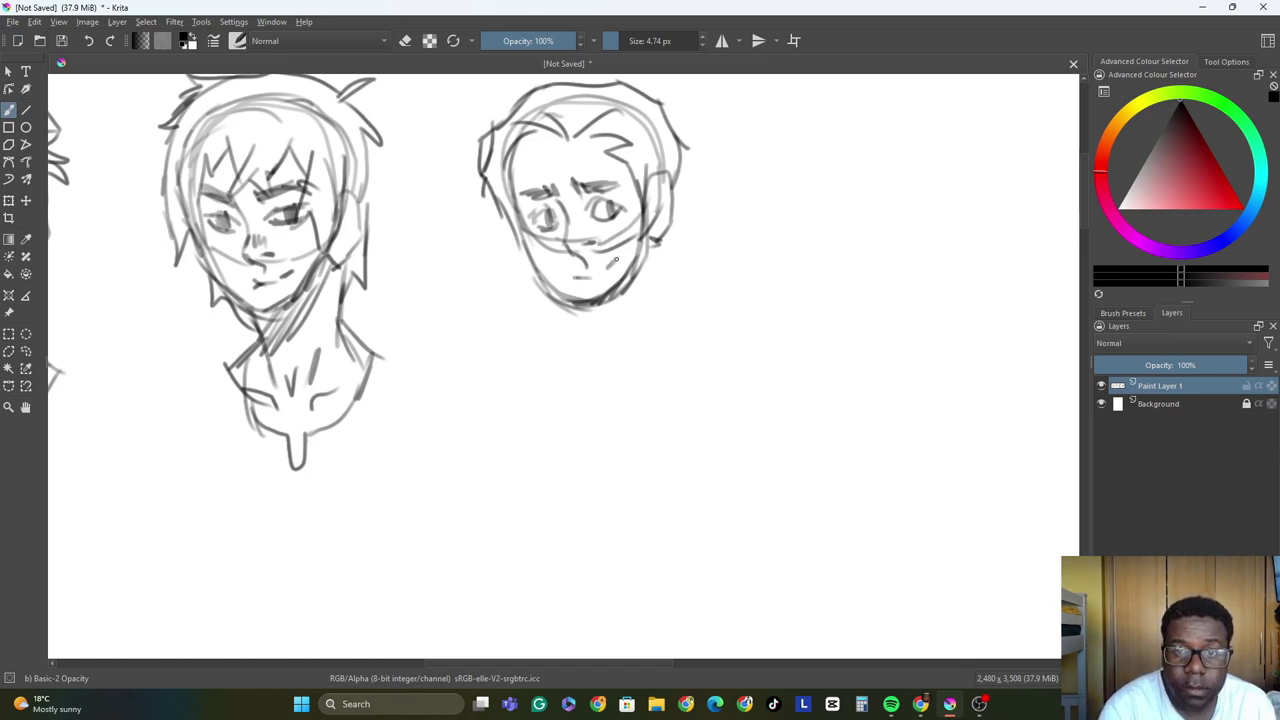
pyautogui.moveTo(616, 259); pyautogui.dragTo(598, 273)
# Sketch the fourth character's neck, shoulders and collarbones, and close the bust with a curved neckline.
pyautogui.moveTo(659, 243)
pyautogui.mouseDown()
pyautogui.moveTo(655, 306)
pyautogui.moveTo(600, 350)
pyautogui.mouseUp()
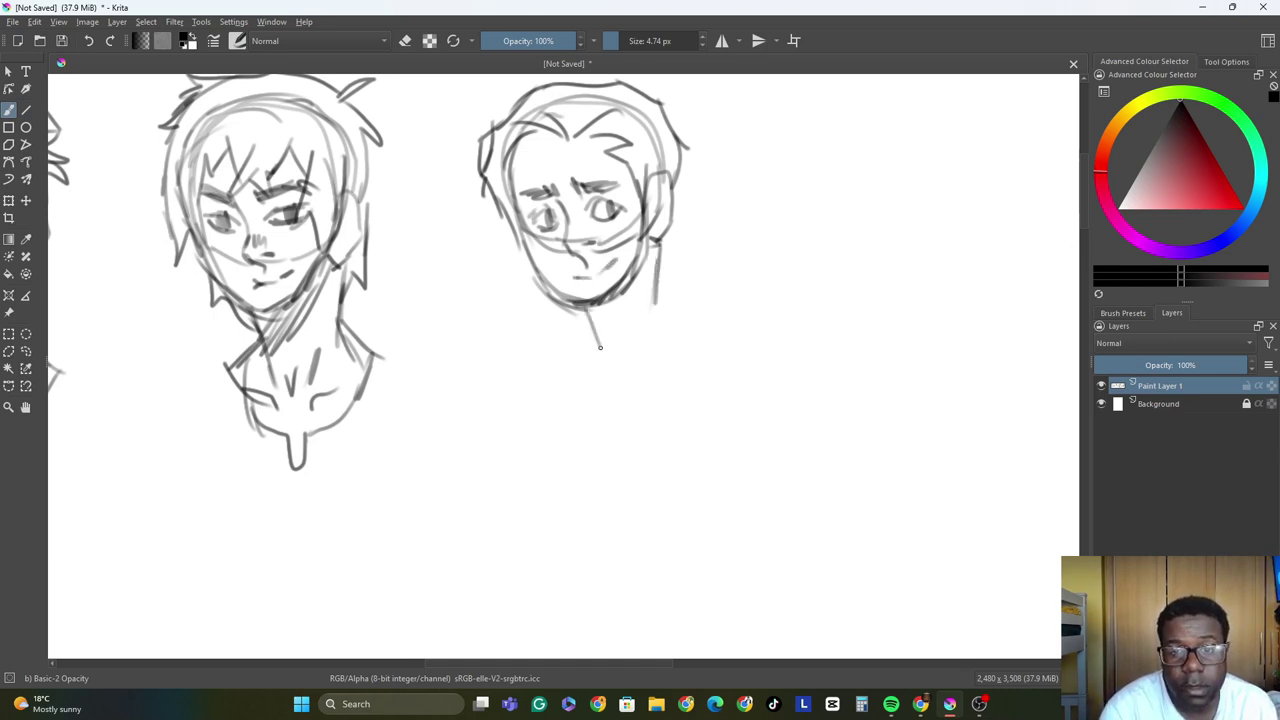
pyautogui.moveTo(583, 306)
pyautogui.mouseDown()
pyautogui.moveTo(604, 360)
pyautogui.moveTo(556, 364)
pyautogui.moveTo(602, 398)
pyautogui.moveTo(625, 364)
pyautogui.mouseUp()
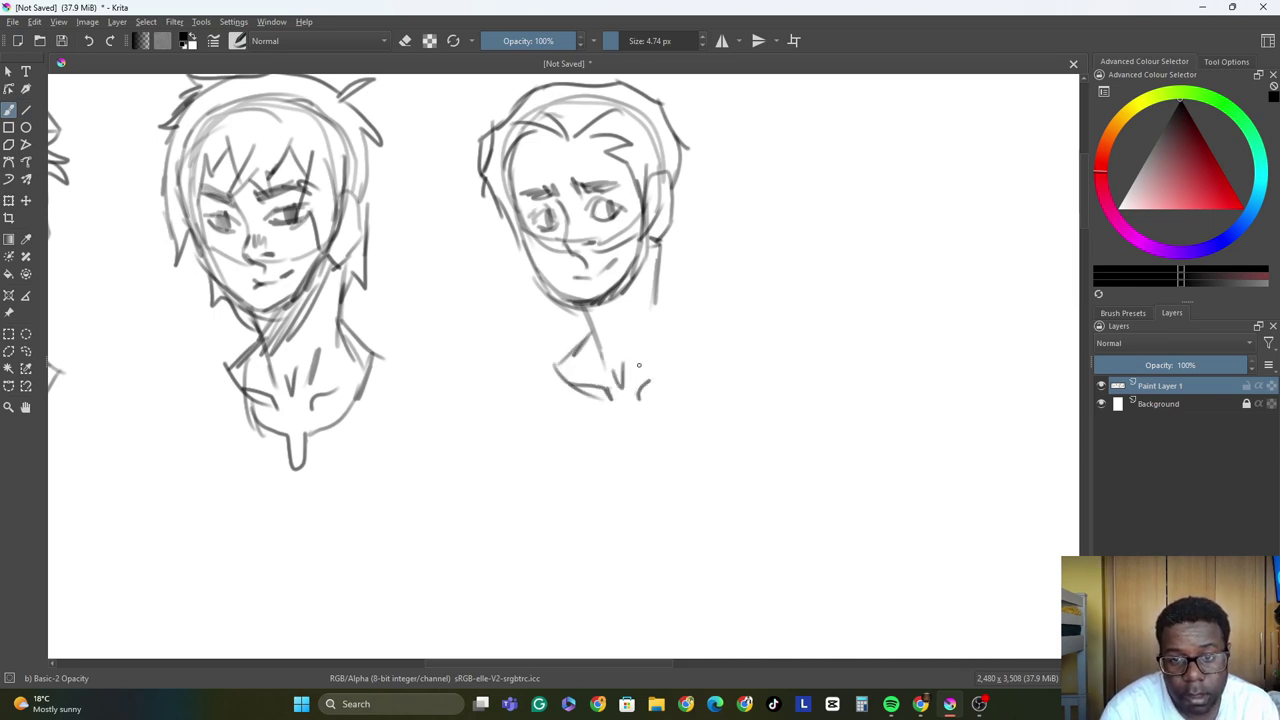
pyautogui.moveTo(658, 296)
pyautogui.mouseDown()
pyautogui.moveTo(698, 356)
pyautogui.moveTo(660, 410)
pyautogui.moveTo(604, 422)
pyautogui.mouseUp()
pyautogui.moveTo(578, 350); pyautogui.dragTo(596, 412)
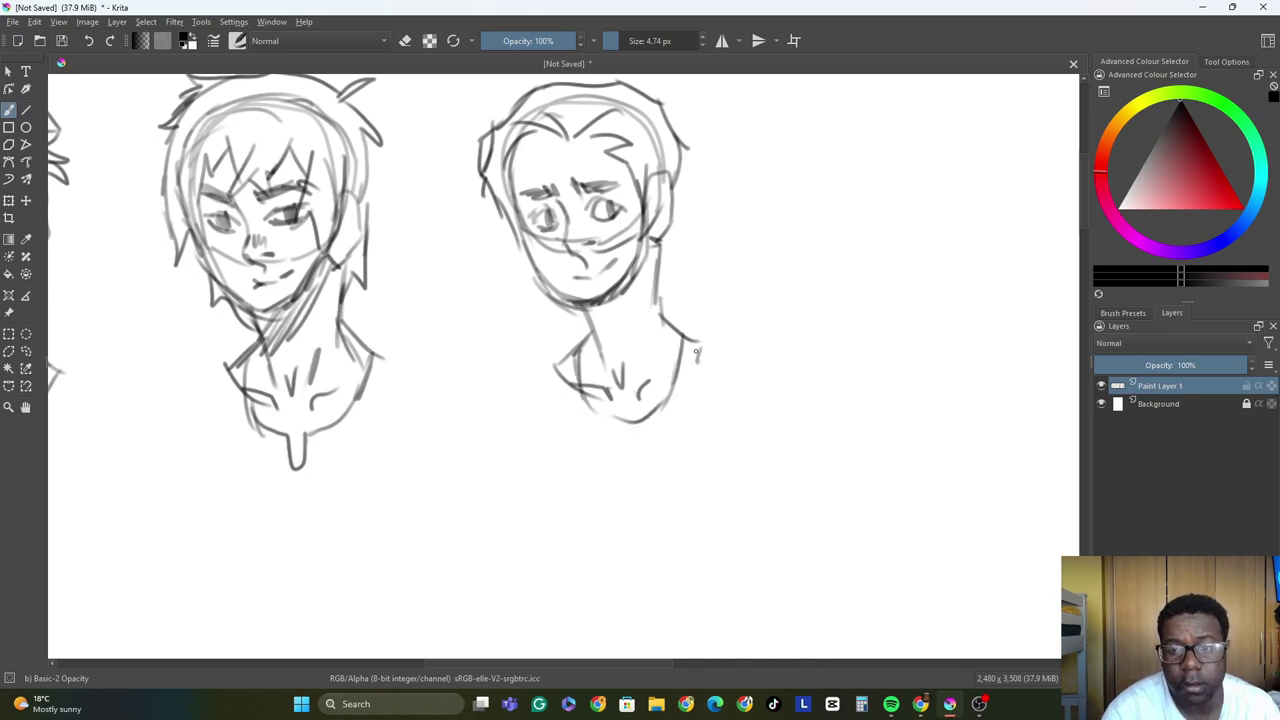
pyautogui.moveTo(684, 338); pyautogui.dragTo(712, 352)
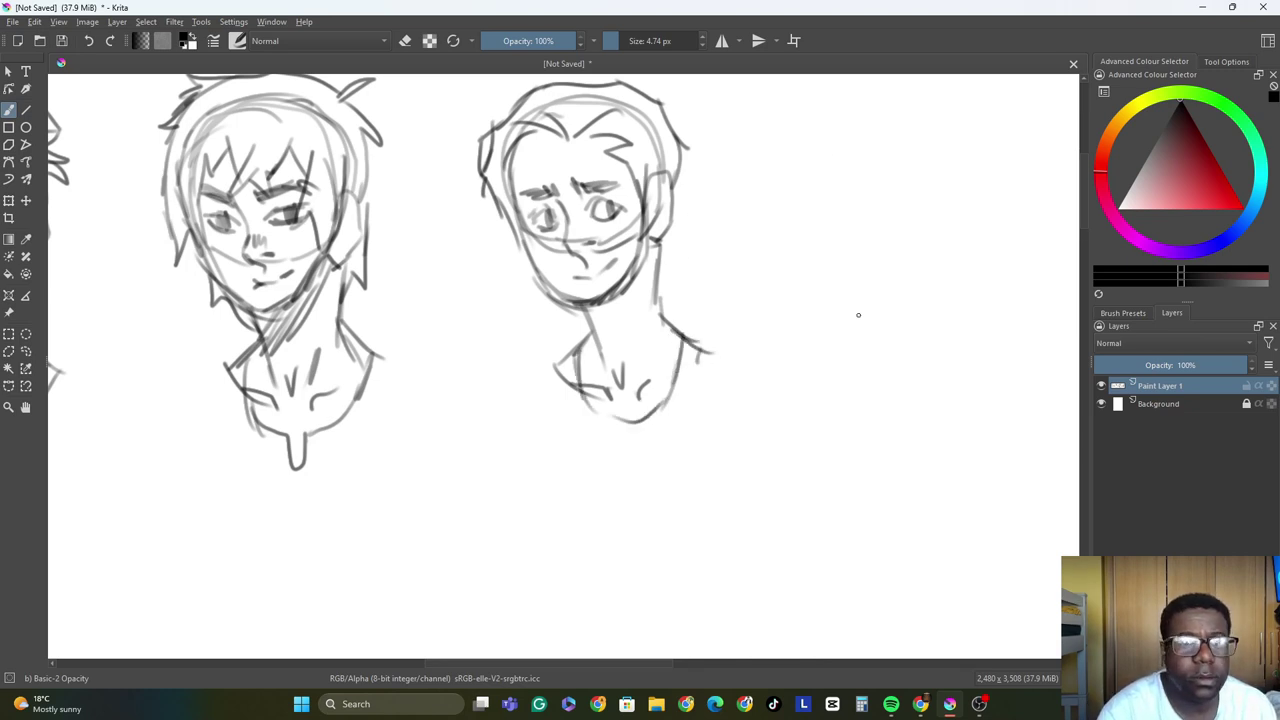
# Start a fifth head beside the fourth one, with thick angled eyebrows, a rounded skull, face sides and one ear.
pyautogui.moveTo(601, 660)
pyautogui.mouseDown()
pyautogui.moveTo(460, 678)
pyautogui.moveTo(740, 678)
pyautogui.mouseUp()
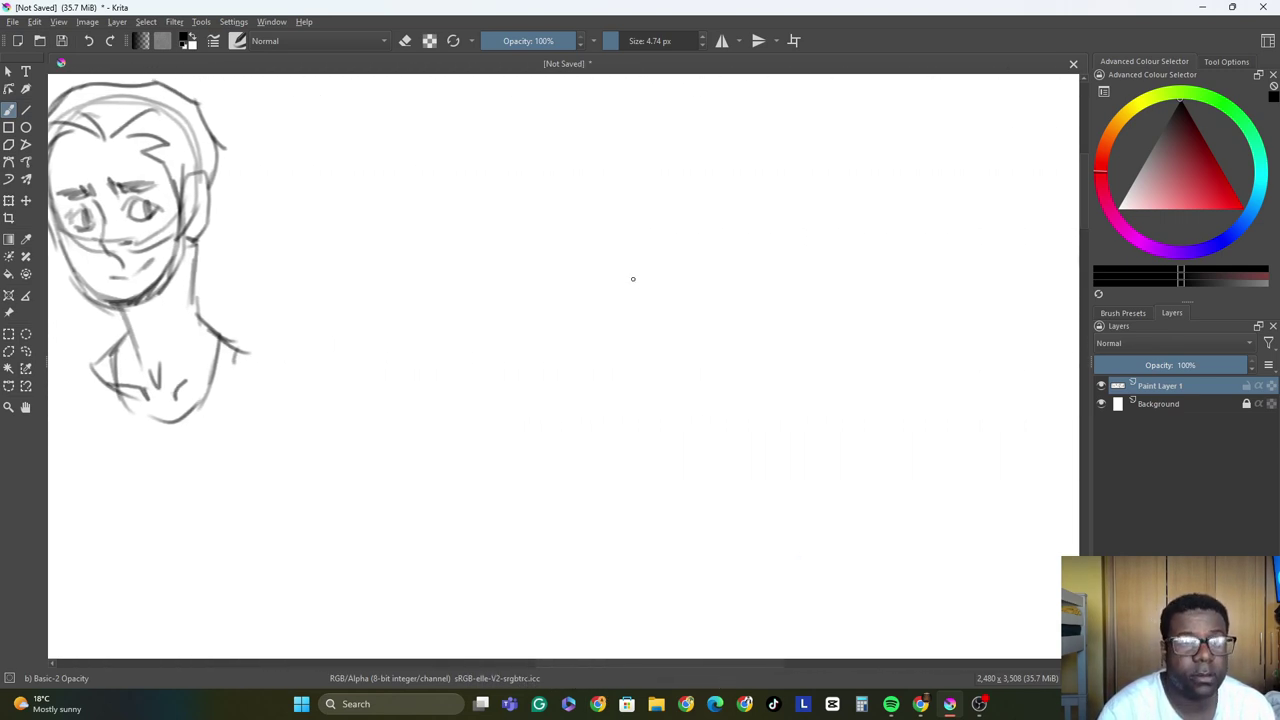
pyautogui.moveTo(426, 163)
pyautogui.mouseDown()
pyautogui.moveTo(444, 176)
pyautogui.moveTo(448, 158)
pyautogui.moveTo(412, 172)
pyautogui.moveTo(532, 167)
pyautogui.moveTo(512, 170)
pyautogui.mouseUp()
pyautogui.moveTo(377, 142); pyautogui.dragTo(397, 234)
pyautogui.moveTo(386, 116); pyautogui.dragTo(398, 228)
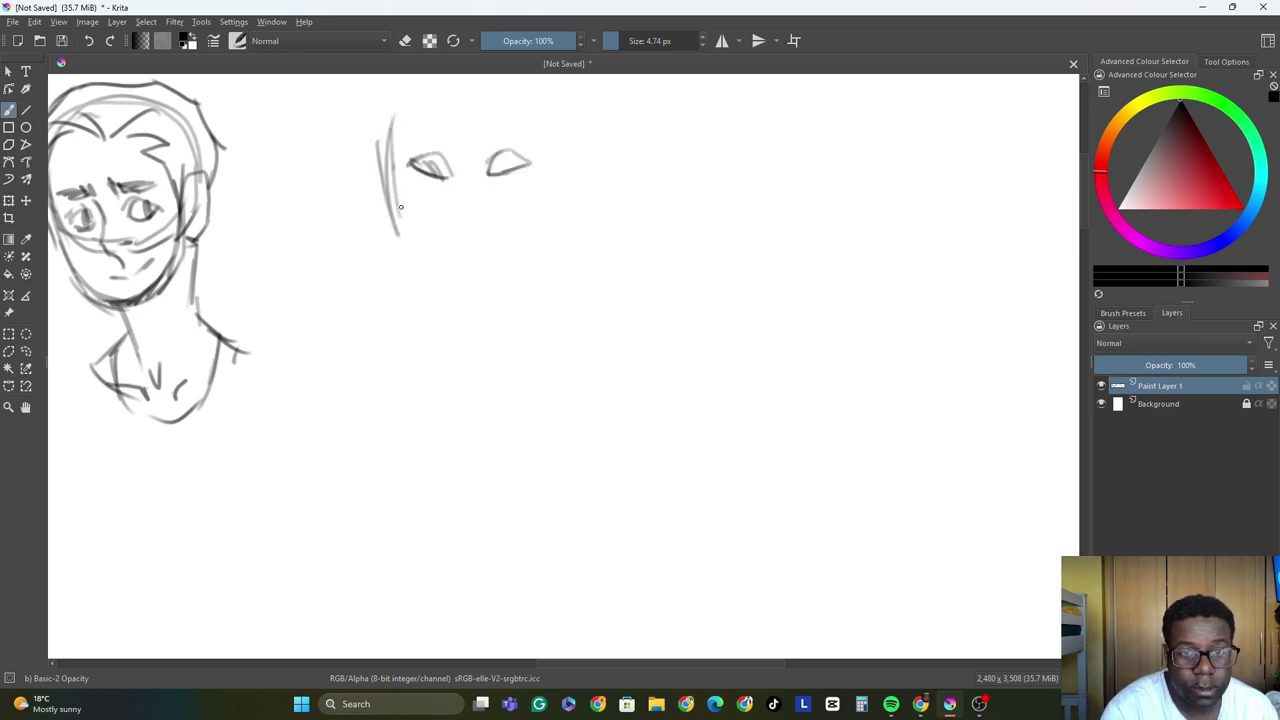
pyautogui.moveTo(394, 170)
pyautogui.mouseDown()
pyautogui.moveTo(427, 91)
pyautogui.moveTo(456, 78)
pyautogui.mouseUp()
pyautogui.moveTo(538, 90)
pyautogui.mouseDown()
pyautogui.moveTo(571, 165)
pyautogui.moveTo(563, 216)
pyautogui.mouseUp()
pyautogui.moveTo(570, 165)
pyautogui.mouseDown()
pyautogui.moveTo(594, 236)
pyautogui.moveTo(567, 246)
pyautogui.moveTo(550, 290)
pyautogui.mouseUp()
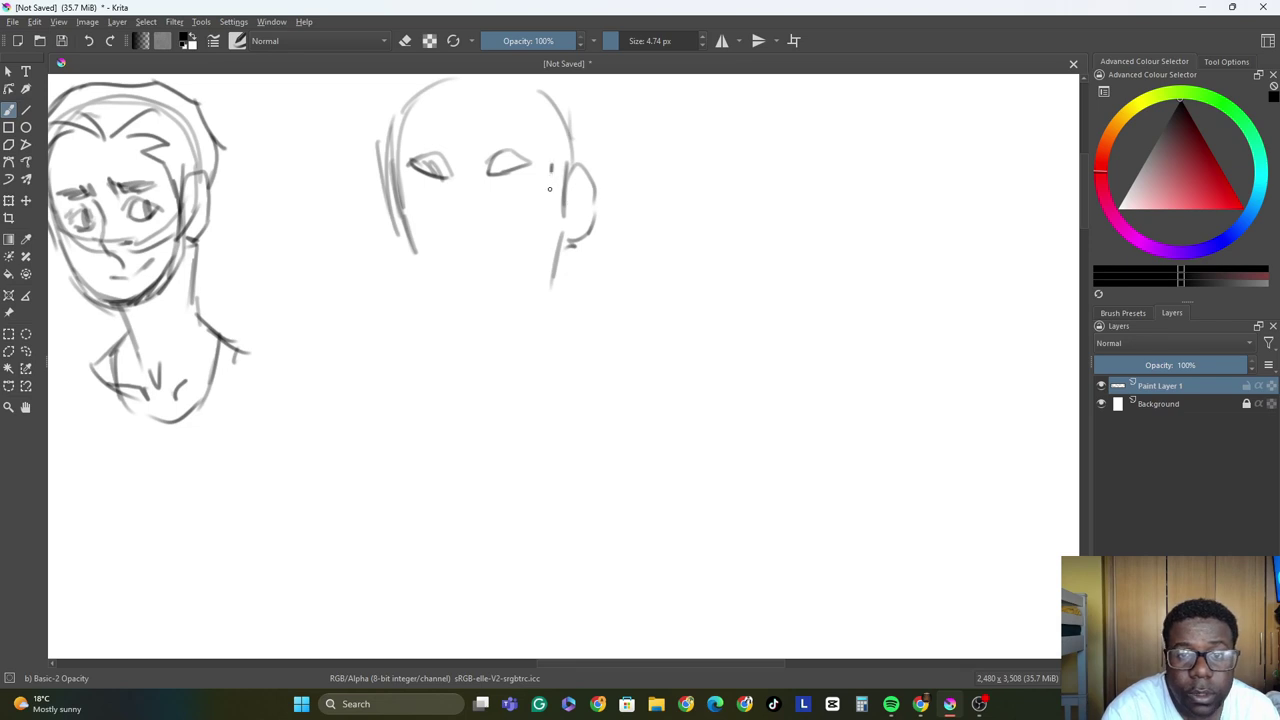
# Add squared sideburns on both sides of the fifth face and close the jaw line with a rounded chin.
pyautogui.moveTo(550, 174); pyautogui.dragTo(548, 236)
pyautogui.moveTo(534, 242); pyautogui.dragTo(563, 244)
pyautogui.moveTo(398, 175)
pyautogui.mouseDown()
pyautogui.moveTo(424, 250)
pyautogui.moveTo(400, 248)
pyautogui.moveTo(448, 304)
pyautogui.mouseUp()
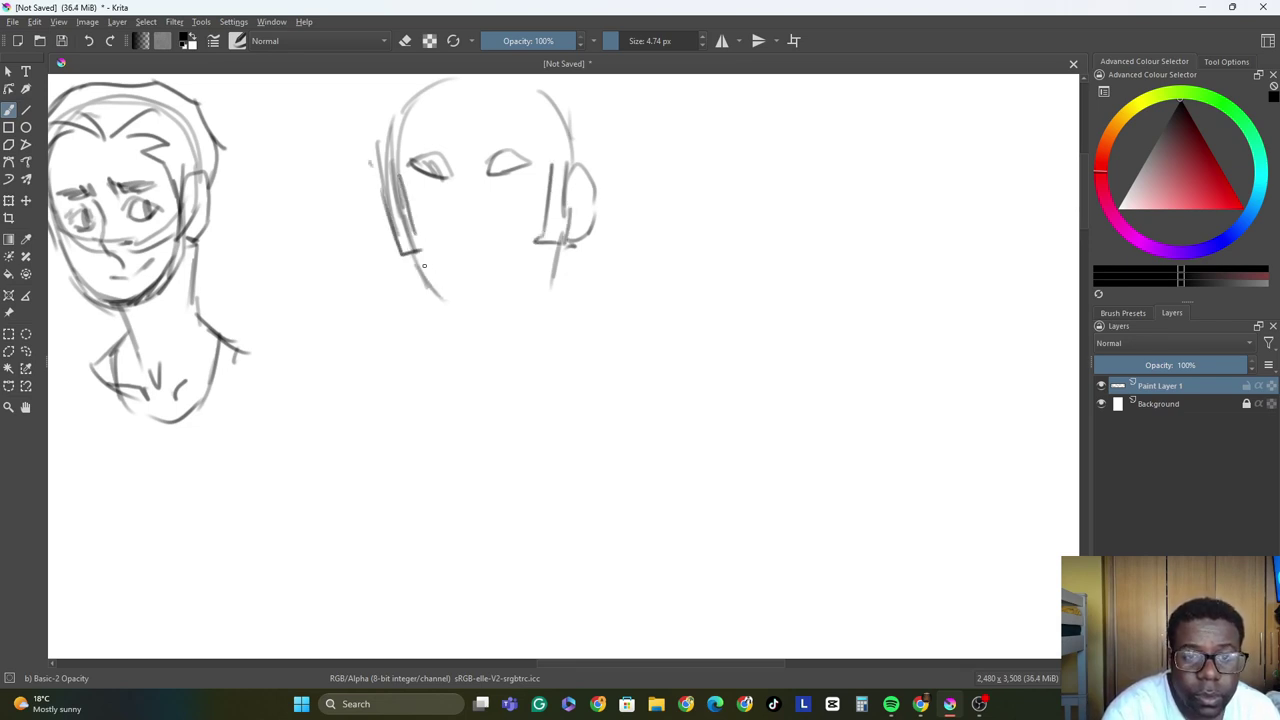
pyautogui.moveTo(420, 258)
pyautogui.mouseDown()
pyautogui.moveTo(454, 305)
pyautogui.moveTo(516, 302)
pyautogui.mouseUp()
pyautogui.moveTo(555, 248)
pyautogui.mouseDown()
pyautogui.moveTo(520, 296)
pyautogui.moveTo(432, 308)
pyautogui.moveTo(474, 310)
pyautogui.mouseUp()
# Draw the fifth face's large eyes with shaded irises and a small open mouth.
pyautogui.moveTo(419, 193)
pyautogui.mouseDown()
pyautogui.moveTo(432, 176)
pyautogui.moveTo(454, 188)
pyautogui.moveTo(424, 208)
pyautogui.moveTo(456, 204)
pyautogui.mouseUp()
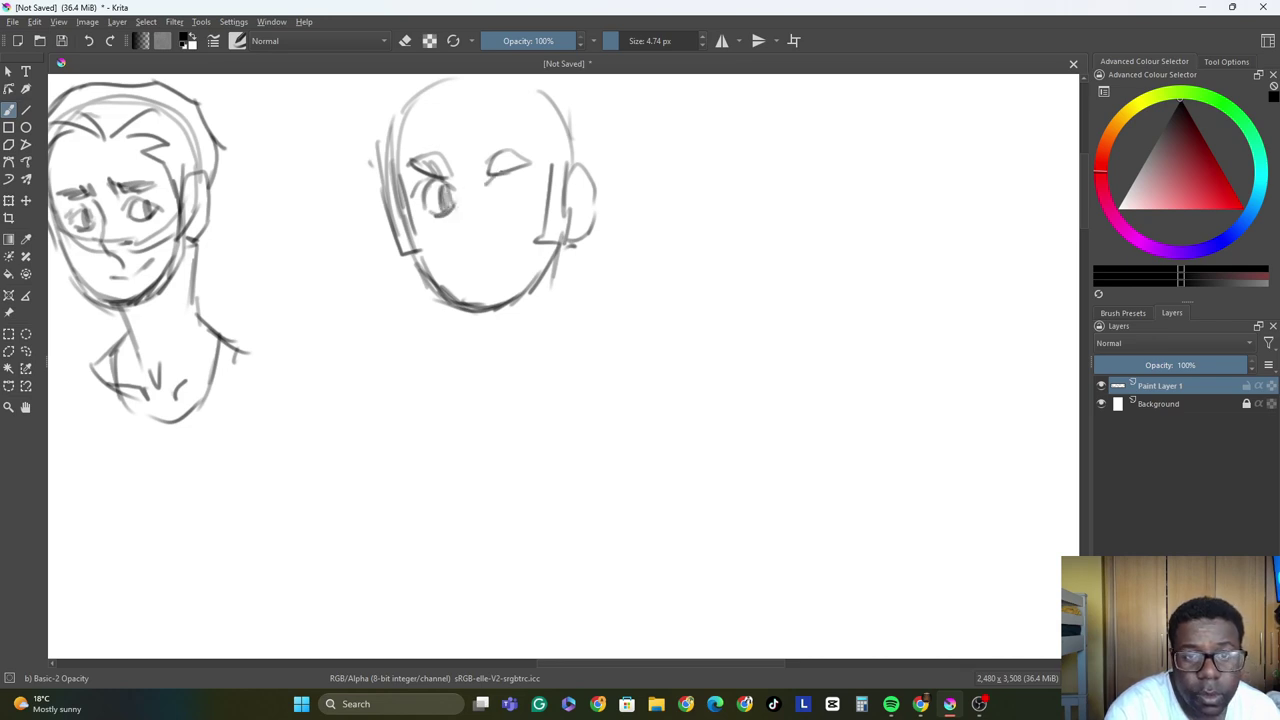
pyautogui.moveTo(510, 172)
pyautogui.mouseDown()
pyautogui.moveTo(538, 190)
pyautogui.moveTo(492, 200)
pyautogui.moveTo(532, 200)
pyautogui.moveTo(518, 204)
pyautogui.moveTo(527, 216)
pyautogui.mouseUp()
pyautogui.moveTo(485, 263)
pyautogui.mouseDown()
pyautogui.moveTo(470, 274)
pyautogui.moveTo(506, 281)
pyautogui.moveTo(508, 268)
pyautogui.moveTo(466, 286)
pyautogui.mouseUp()
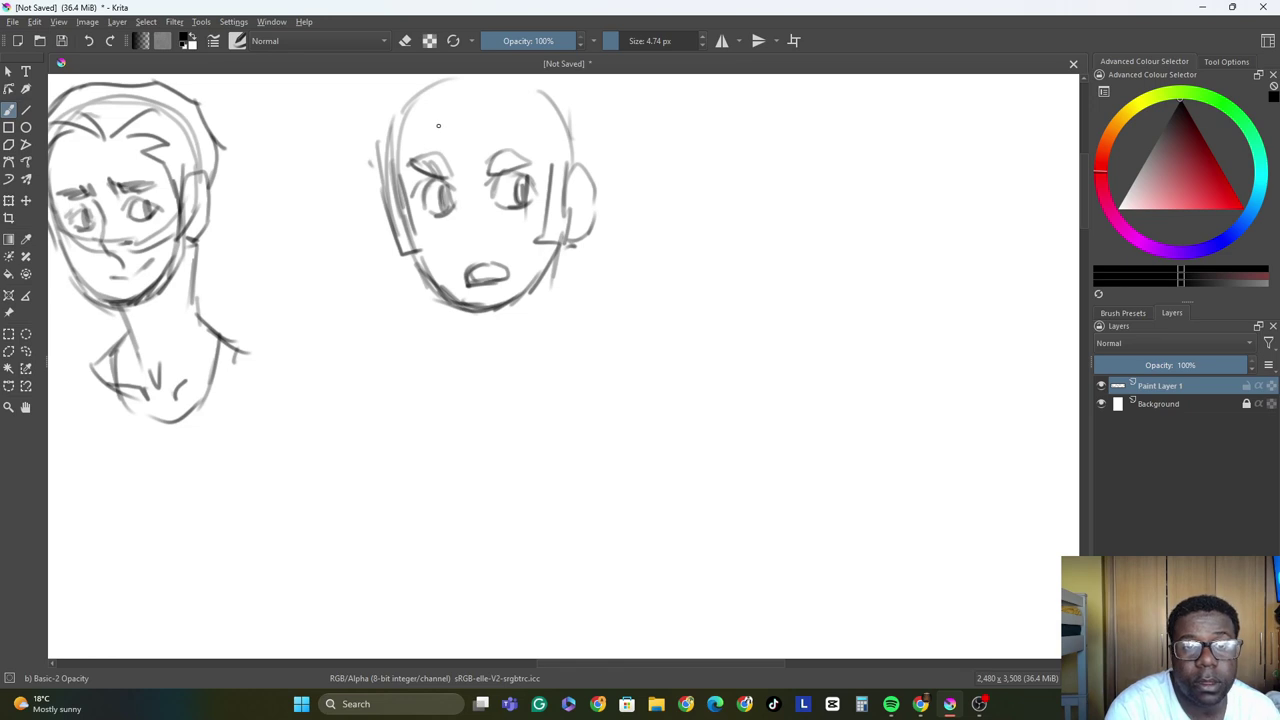
# Draw the fifth head's jagged fringe across the forehead and spiky tufts at both sides.
pyautogui.moveTo(445, 103)
pyautogui.mouseDown()
pyautogui.moveTo(461, 126)
pyautogui.moveTo(492, 122)
pyautogui.moveTo(504, 148)
pyautogui.moveTo(538, 110)
pyautogui.moveTo(522, 192)
pyautogui.moveTo(552, 200)
pyautogui.mouseUp()
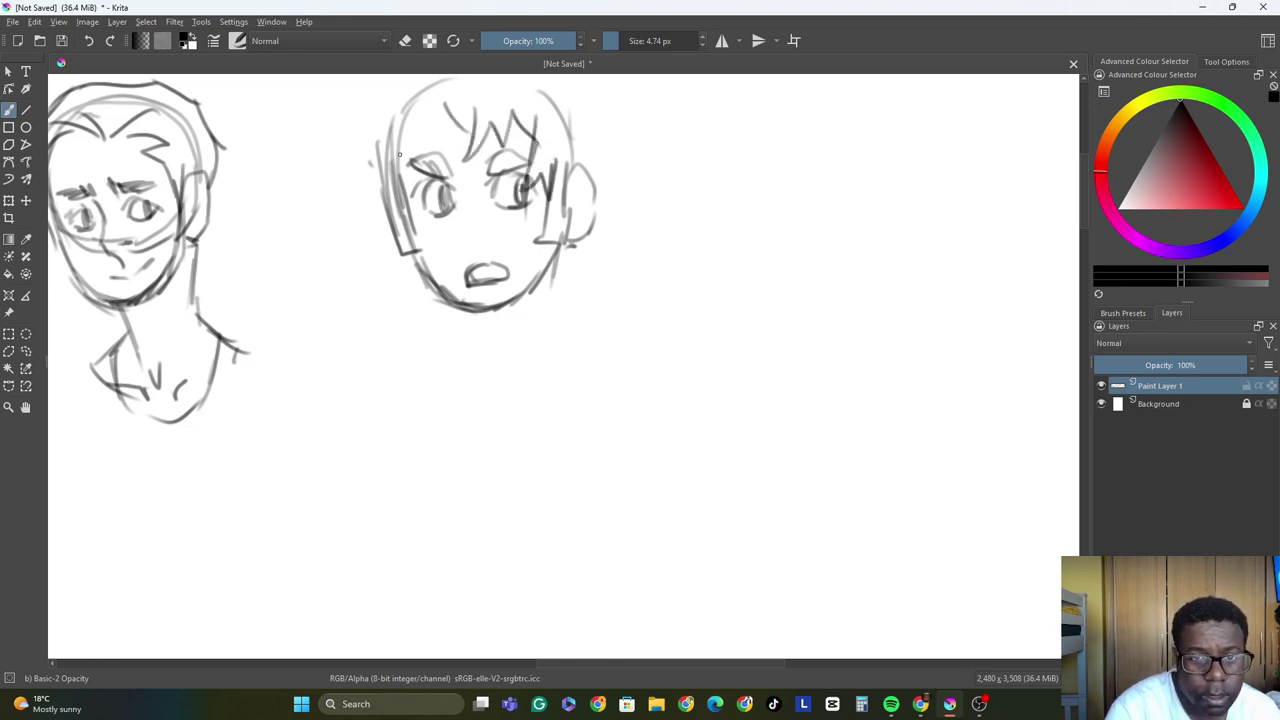
pyautogui.moveTo(429, 109)
pyautogui.mouseDown()
pyautogui.moveTo(417, 112)
pyautogui.moveTo(412, 192)
pyautogui.moveTo(378, 176)
pyautogui.moveTo(371, 133)
pyautogui.mouseUp()
pyautogui.moveTo(585, 168)
pyautogui.mouseDown()
pyautogui.moveTo(596, 138)
pyautogui.moveTo(612, 152)
pyautogui.mouseUp()
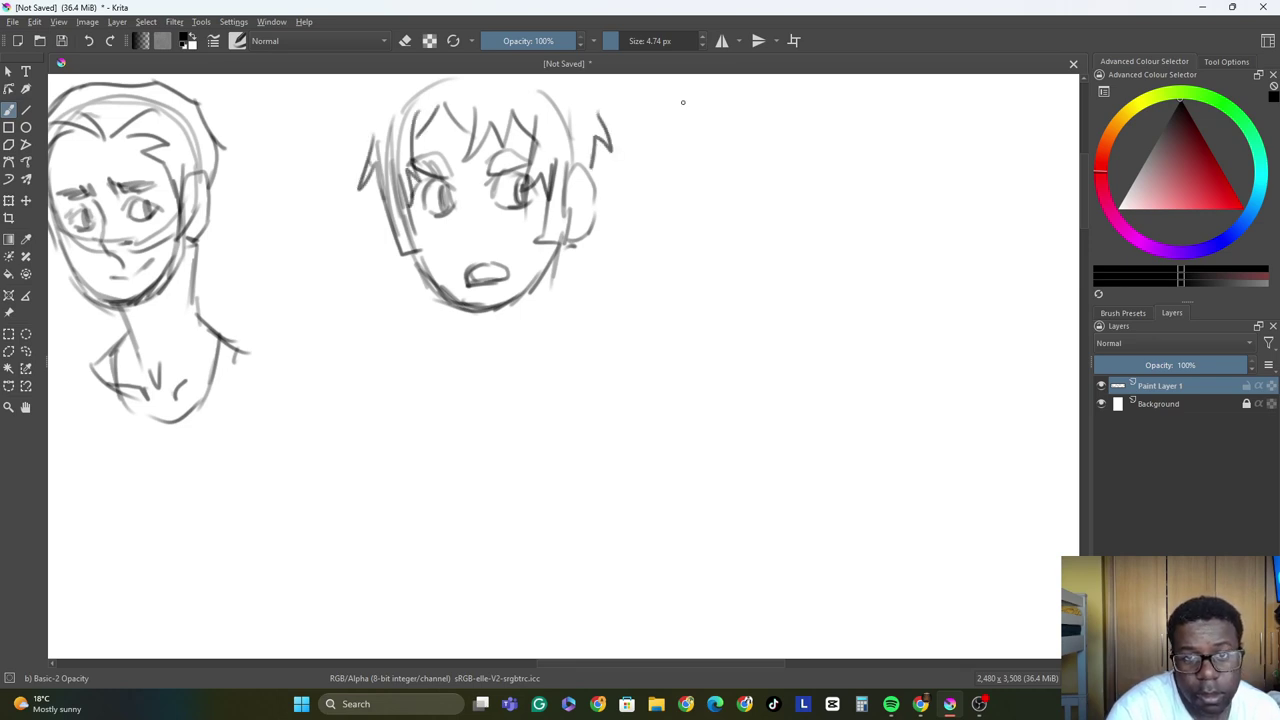
# Sketch the fifth character's neck with hatched shadow under the chin, shoulders and collarbones.
pyautogui.scroll(5, 1068, 262)
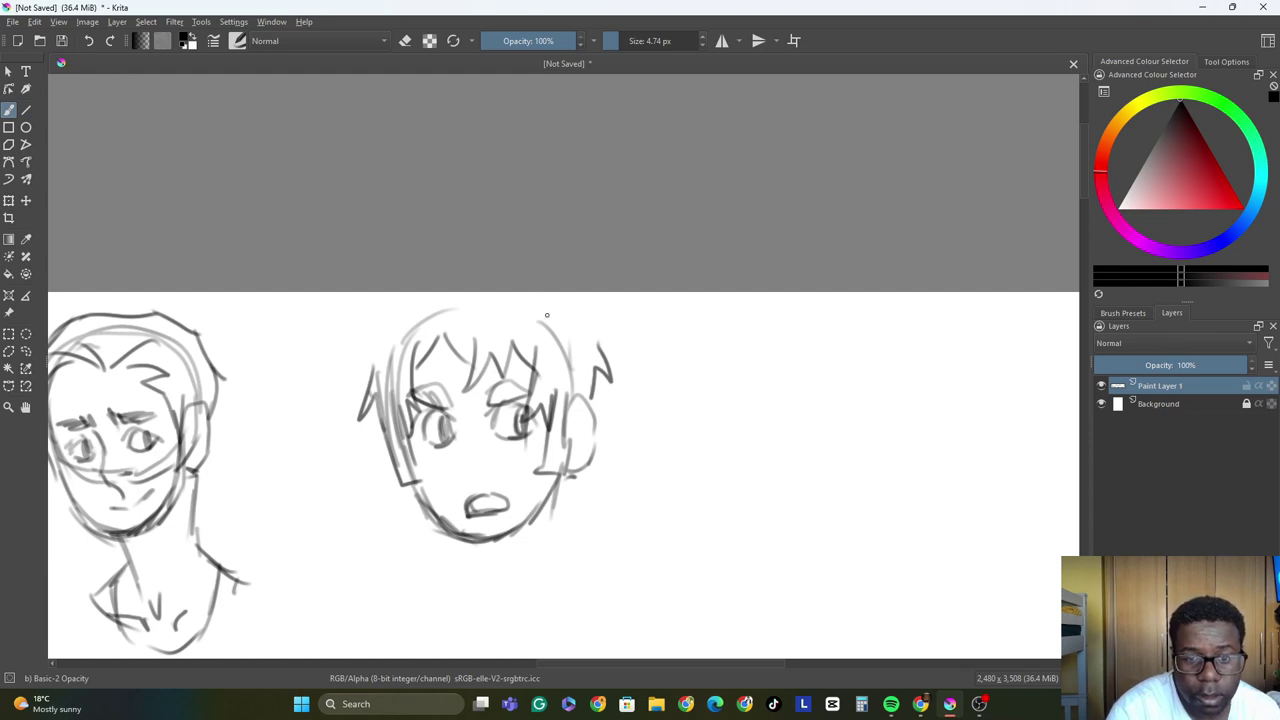
pyautogui.moveTo(474, 555); pyautogui.dragTo(492, 604)
pyautogui.moveTo(556, 496)
pyautogui.mouseDown()
pyautogui.moveTo(524, 568)
pyautogui.moveTo(480, 602)
pyautogui.mouseUp()
pyautogui.moveTo(508, 534); pyautogui.dragTo(476, 584)
pyautogui.moveTo(576, 470)
pyautogui.mouseDown()
pyautogui.moveTo(568, 534)
pyautogui.moveTo(590, 574)
pyautogui.mouseUp()
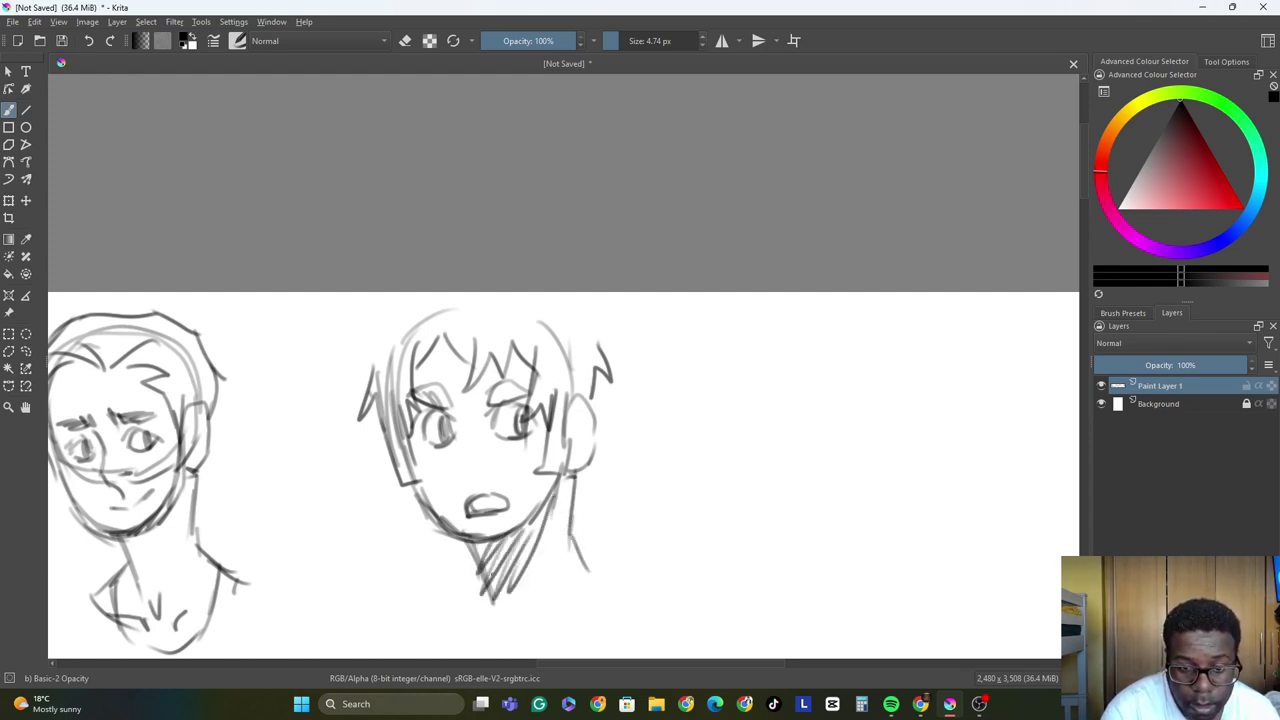
pyautogui.moveTo(475, 557)
pyautogui.mouseDown()
pyautogui.moveTo(436, 594)
pyautogui.moveTo(507, 641)
pyautogui.moveTo(497, 626)
pyautogui.moveTo(548, 612)
pyautogui.moveTo(490, 610)
pyautogui.moveTo(521, 585)
pyautogui.mouseUp()
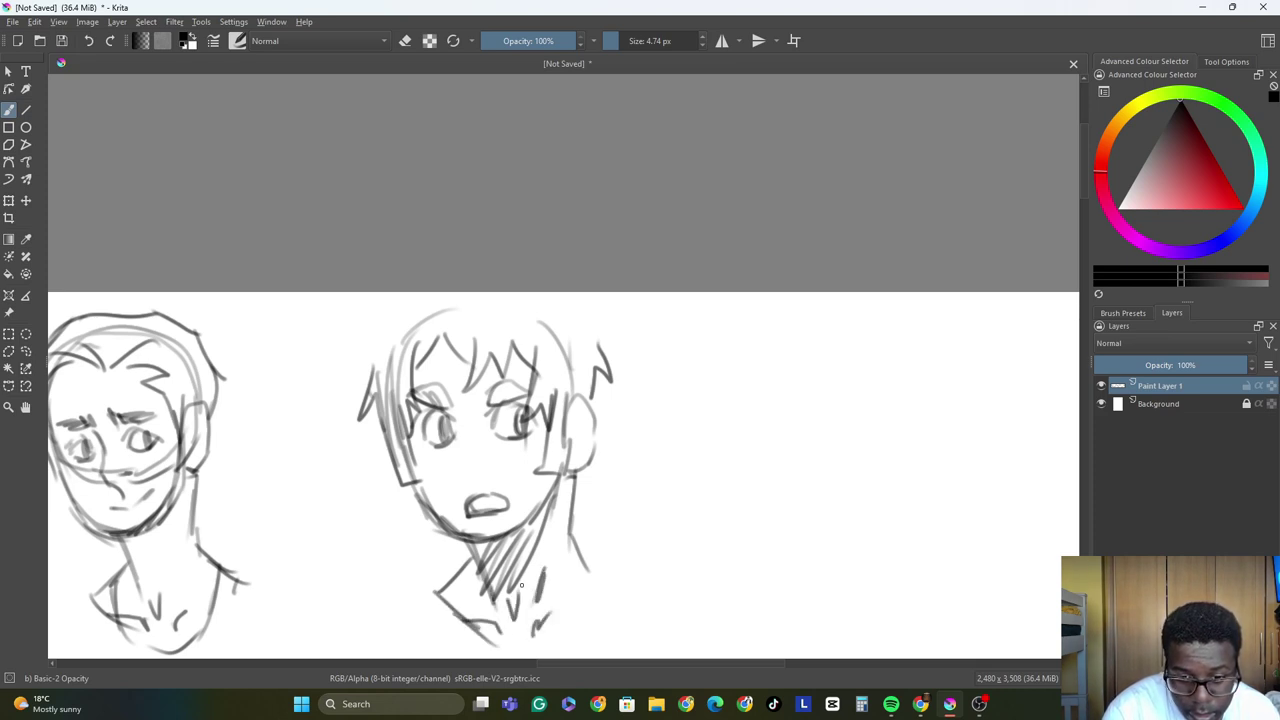
pyautogui.moveTo(575, 546)
pyautogui.mouseDown()
pyautogui.moveTo(606, 610)
pyautogui.moveTo(575, 648)
pyautogui.mouseUp()
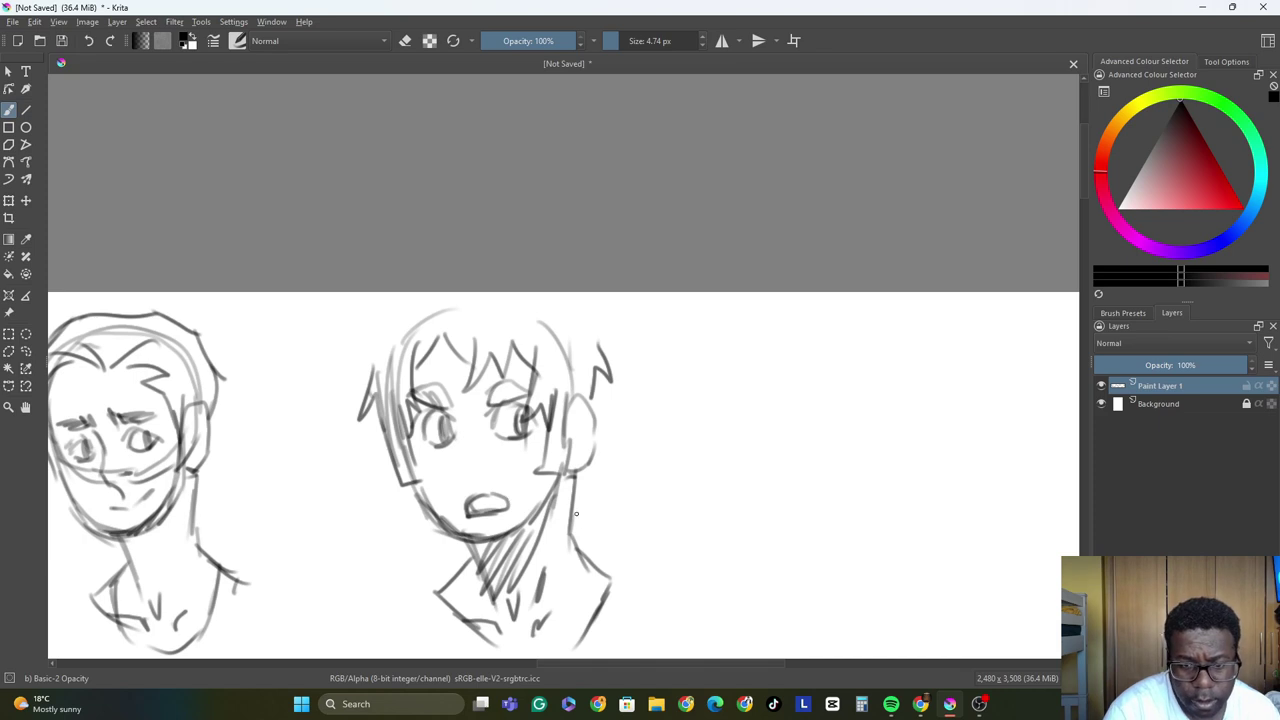
# Add pointed hair tufts on both sides of the fifth character's neck and draw the nose above the mouth.
pyautogui.moveTo(584, 500); pyautogui.dragTo(571, 532)
pyautogui.moveTo(581, 512)
pyautogui.mouseDown()
pyautogui.moveTo(598, 496)
pyautogui.moveTo(599, 512)
pyautogui.mouseUp()
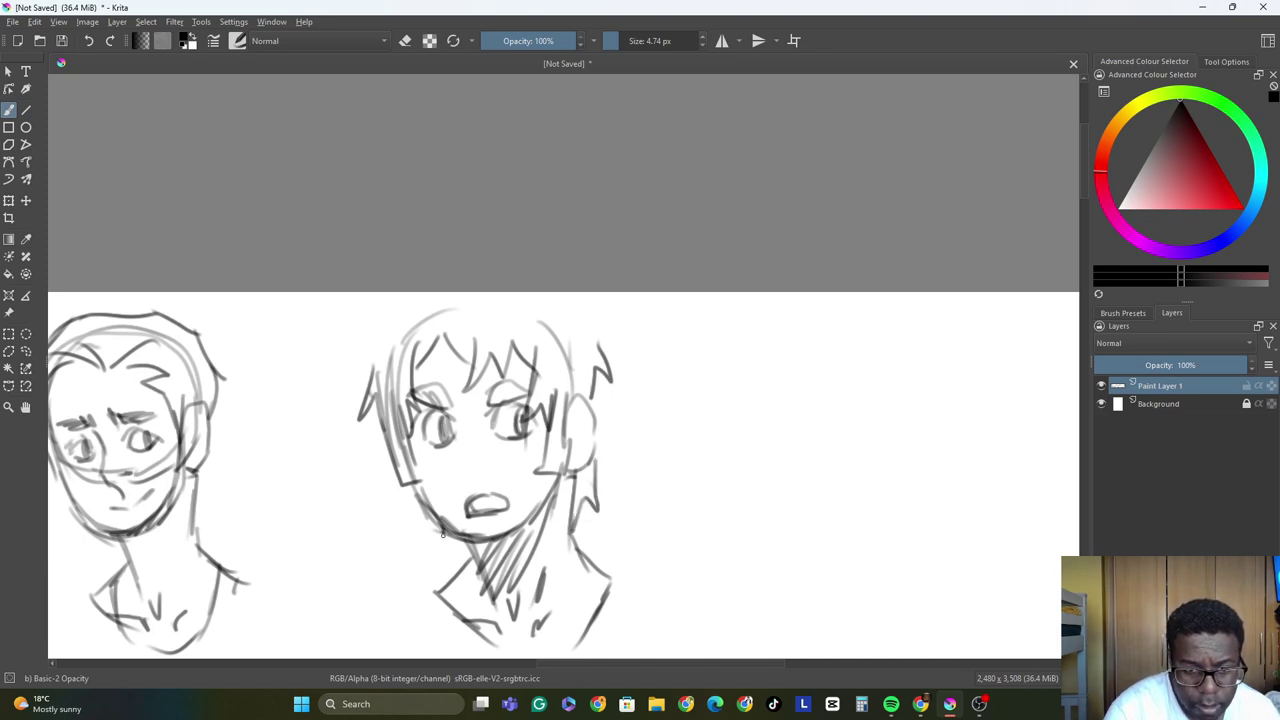
pyautogui.moveTo(443, 533); pyautogui.dragTo(462, 546)
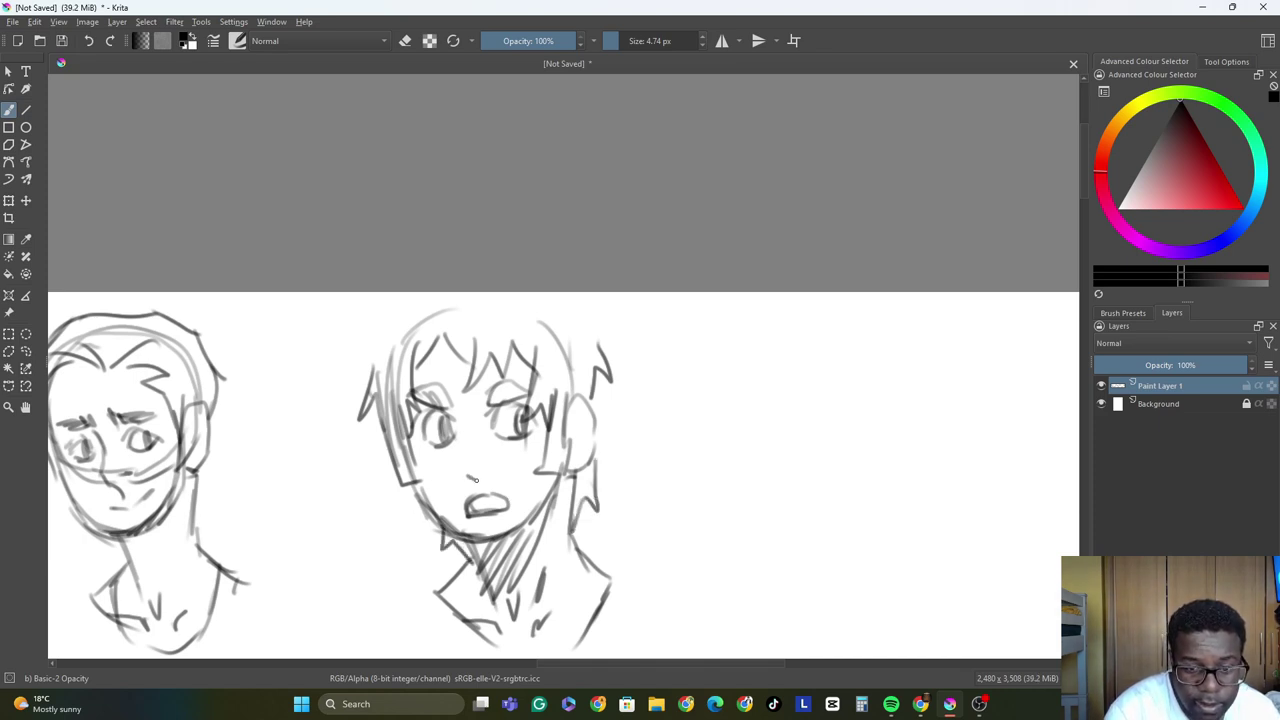
pyautogui.moveTo(474, 474)
pyautogui.mouseDown()
pyautogui.moveTo(484, 479)
pyautogui.moveTo(489, 456)
pyautogui.moveTo(503, 470)
pyautogui.moveTo(468, 478)
pyautogui.mouseUp()
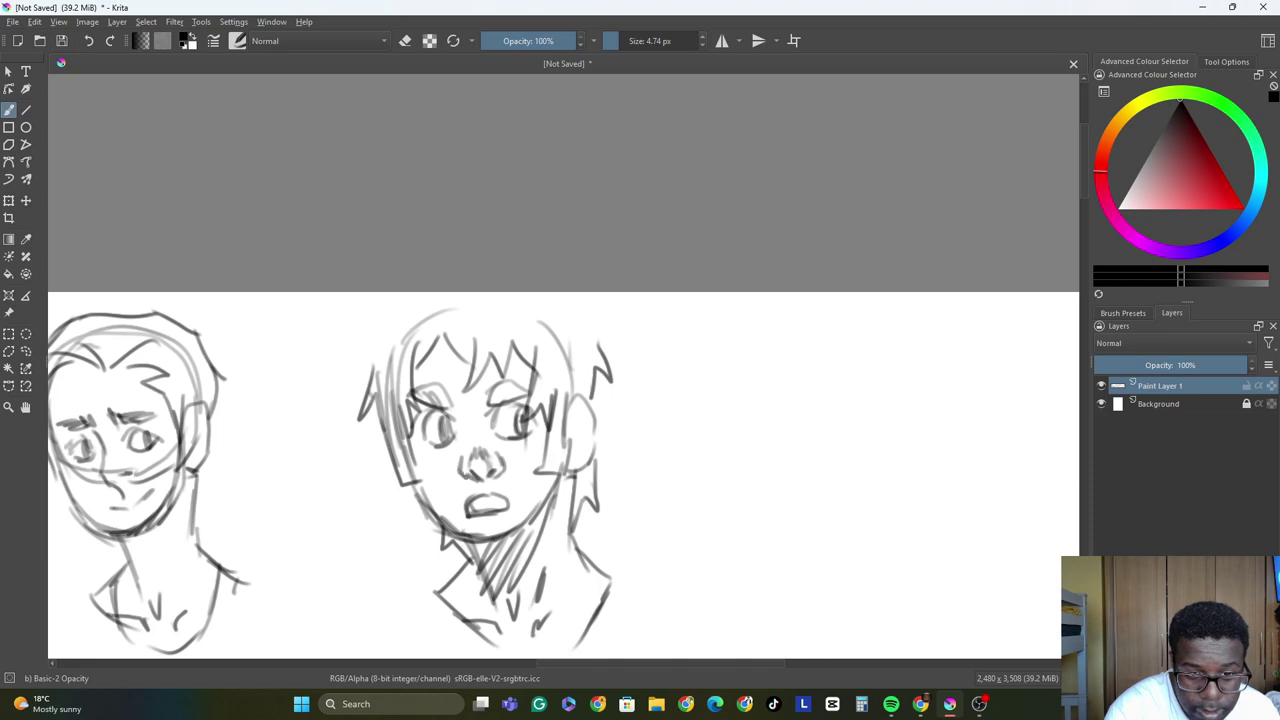
# Outline the fifth head's outer hair up to the canvas edge and fill in thick, furrowed eyebrows.
pyautogui.moveTo(370, 357)
pyautogui.mouseDown()
pyautogui.moveTo(376, 306)
pyautogui.moveTo(406, 294)
pyautogui.mouseUp()
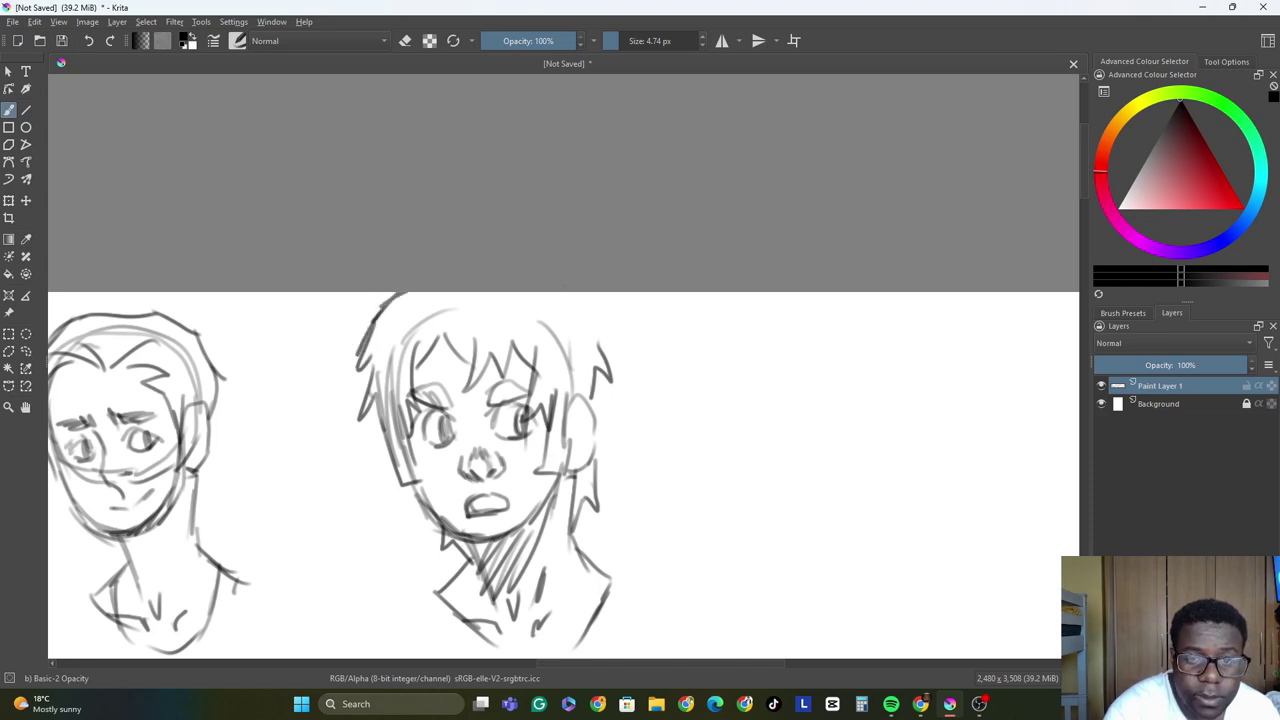
pyautogui.moveTo(592, 319)
pyautogui.mouseDown()
pyautogui.moveTo(560, 295)
pyautogui.moveTo(604, 342)
pyautogui.mouseUp()
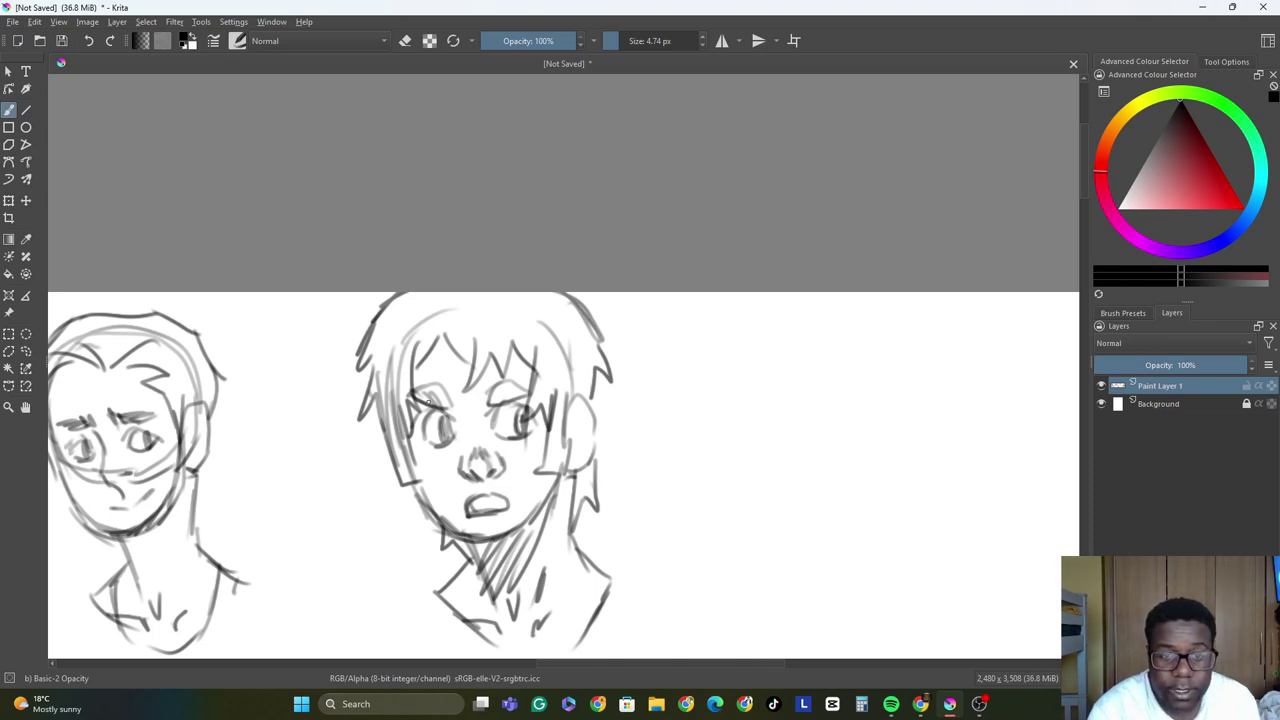
pyautogui.moveTo(420, 386); pyautogui.dragTo(448, 414)
pyautogui.moveTo(488, 380)
pyautogui.mouseDown()
pyautogui.moveTo(478, 400)
pyautogui.moveTo(496, 374)
pyautogui.moveTo(526, 390)
pyautogui.mouseUp()
pyautogui.moveTo(452, 408)
pyautogui.mouseDown()
pyautogui.moveTo(462, 384)
pyautogui.moveTo(442, 388)
pyautogui.moveTo(500, 382)
pyautogui.mouseUp()
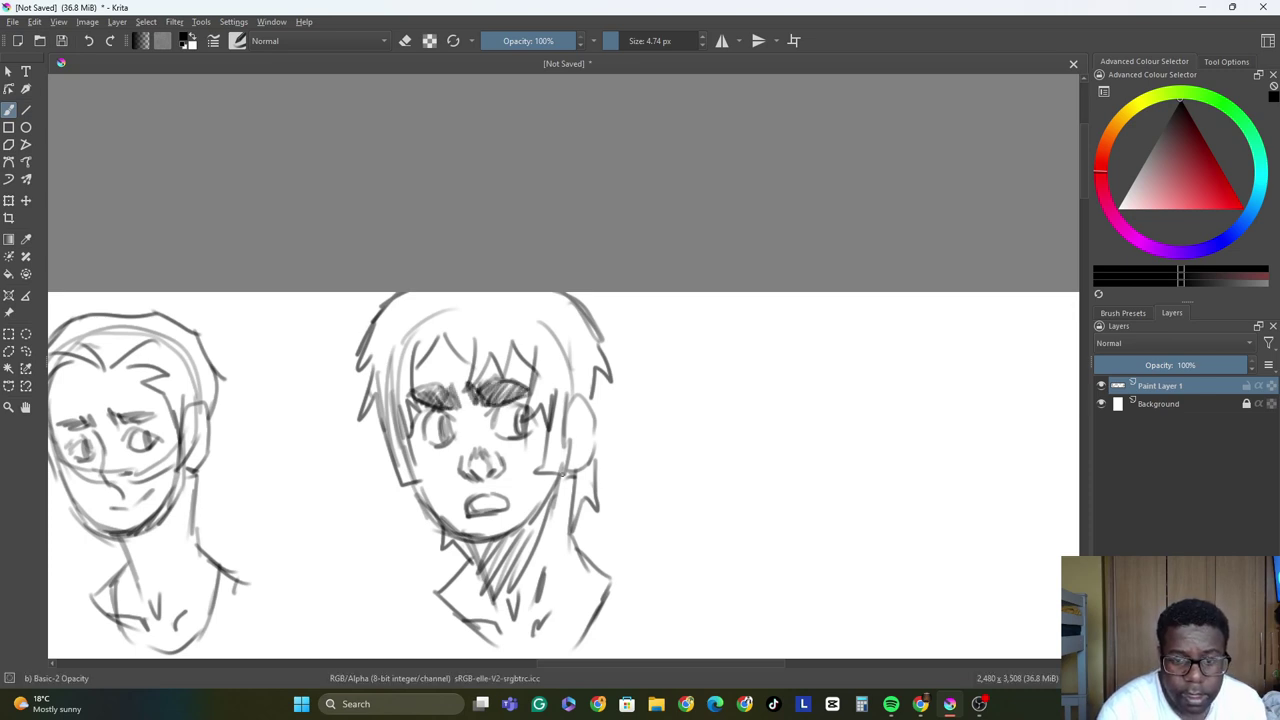
# Darken the hatched shadow under the fifth character's chin with denser diagonal strokes down the neck.
pyautogui.moveTo(526, 556); pyautogui.dragTo(564, 474)
pyautogui.moveTo(508, 598)
pyautogui.mouseDown()
pyautogui.moveTo(548, 502)
pyautogui.moveTo(540, 514)
pyautogui.mouseUp()
pyautogui.moveTo(488, 592)
pyautogui.mouseDown()
pyautogui.moveTo(524, 530)
pyautogui.moveTo(496, 562)
pyautogui.mouseUp()
pyautogui.moveTo(474, 560); pyautogui.dragTo(481, 549)
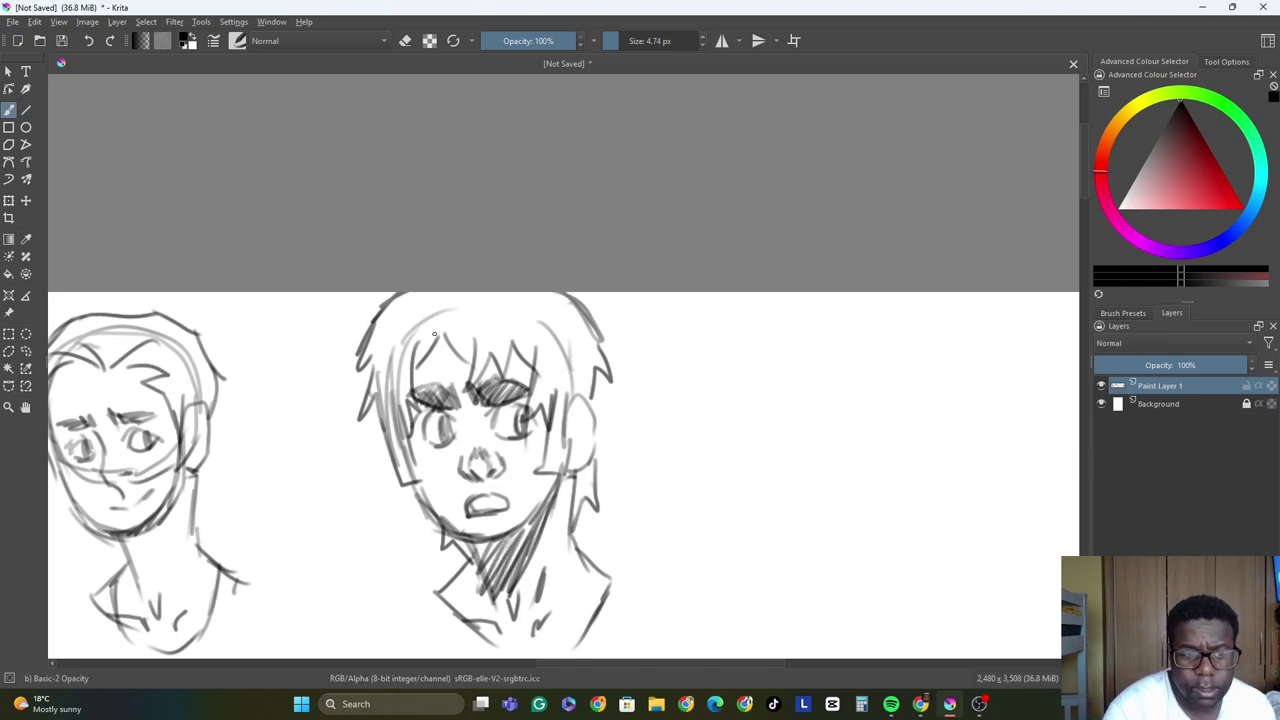
# Sketch the two curved sides of a small ribcage on the blank canvas area beyond the fifth character.
pyautogui.moveTo(634, 663)
pyautogui.mouseDown()
pyautogui.moveTo(440, 664)
pyautogui.moveTo(789, 680)
pyautogui.mouseUp()
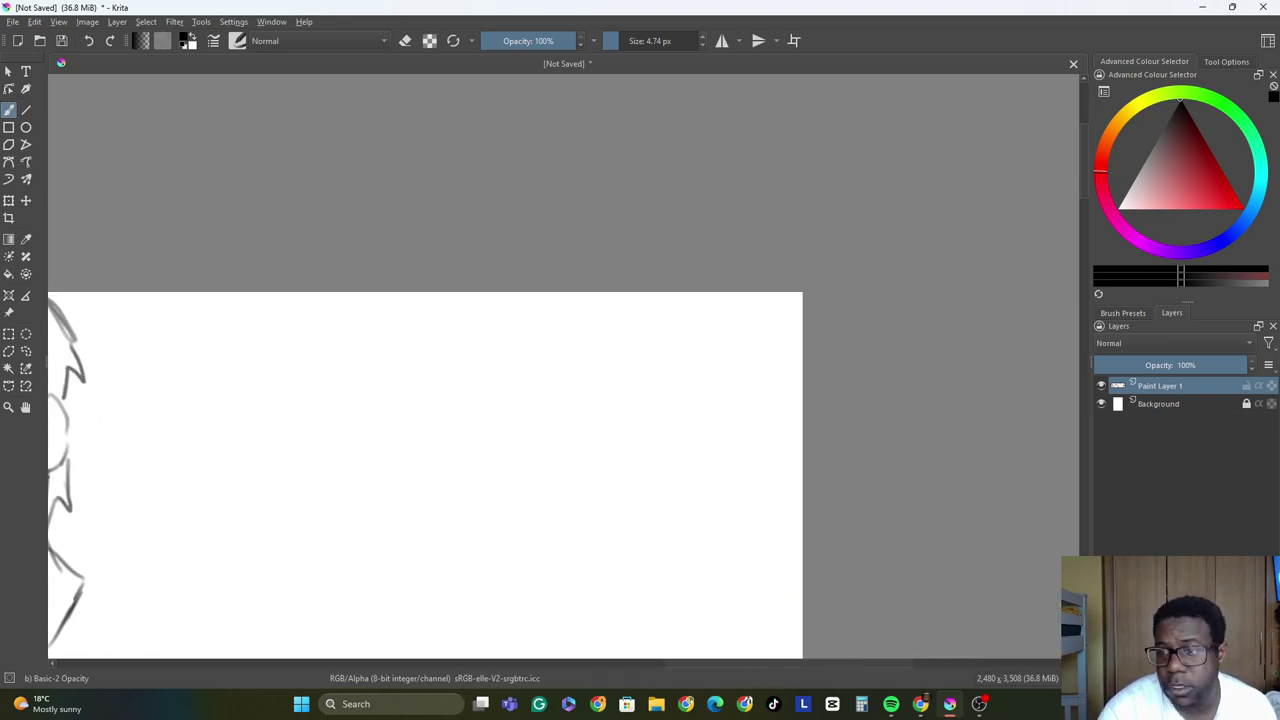
pyautogui.moveTo(1081, 178); pyautogui.dragTo(1083, 240)
pyautogui.moveTo(384, 182); pyautogui.dragTo(369, 245)
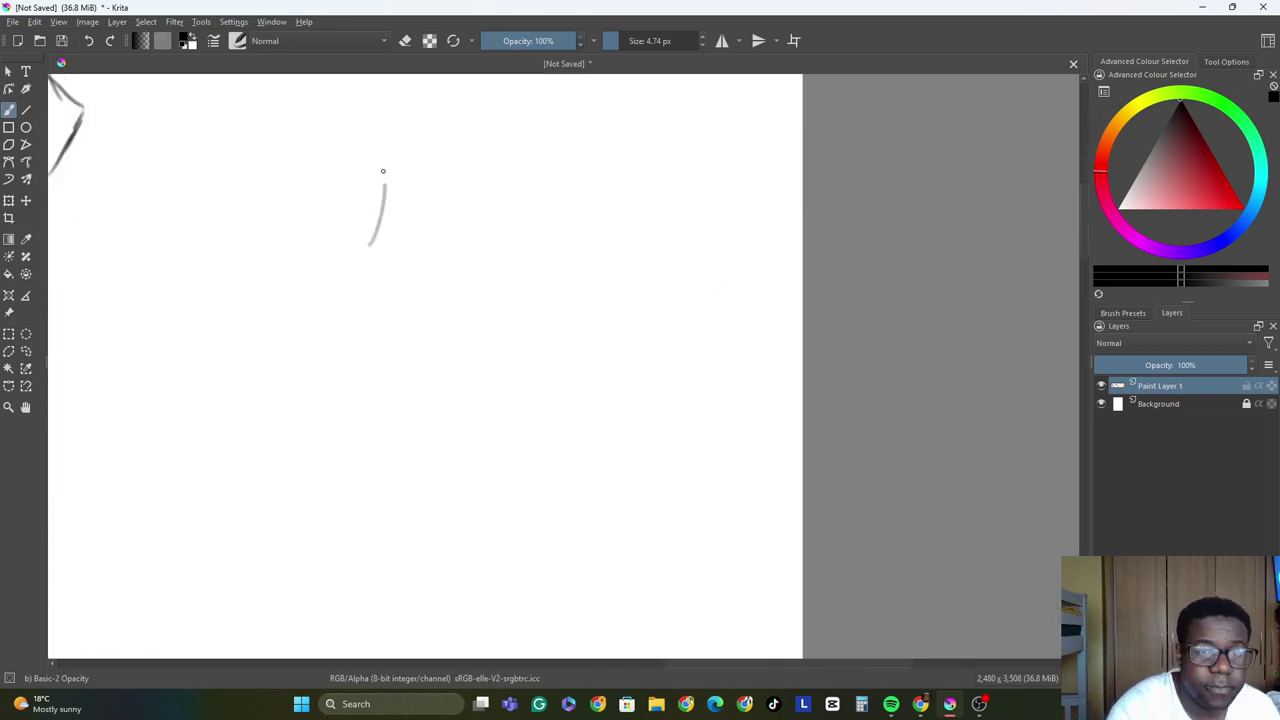
pyautogui.moveTo(360, 156); pyautogui.dragTo(385, 182)
pyautogui.moveTo(314, 144); pyautogui.dragTo(279, 248)
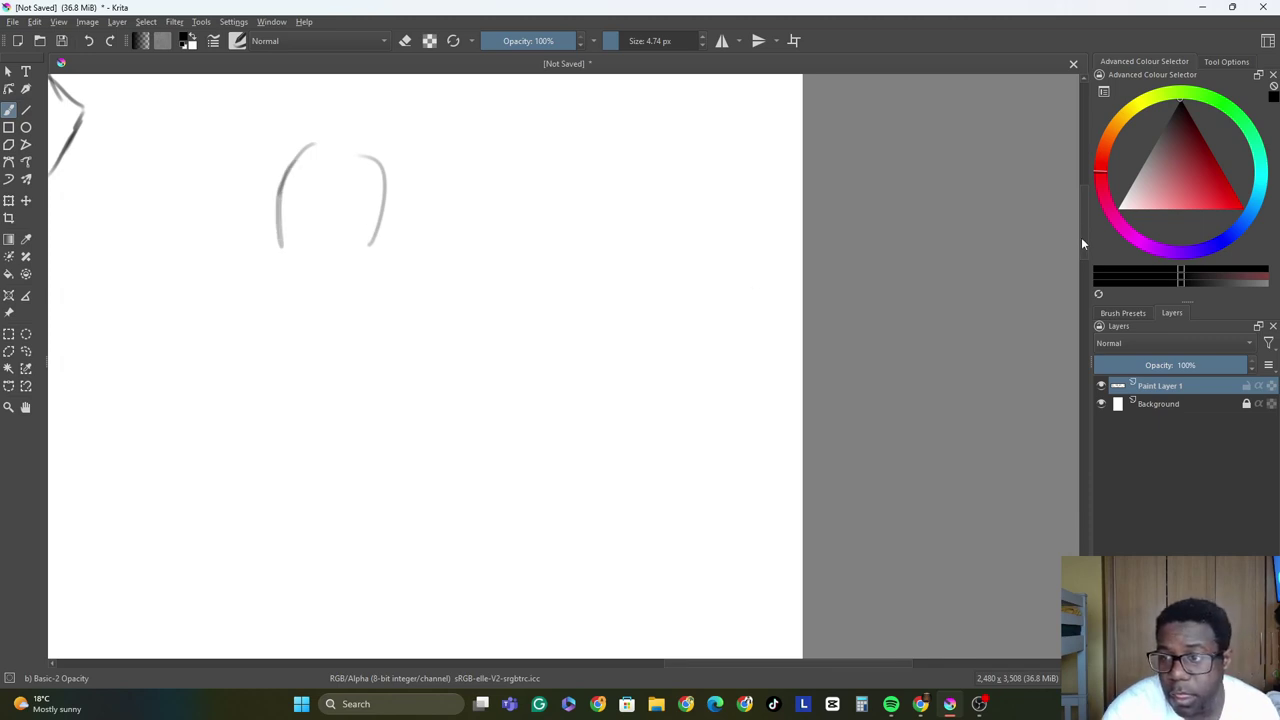
# Draw a small oval head above the ribcage curves for a full-body figure.
pyautogui.moveTo(1081, 237); pyautogui.dragTo(1083, 225)
pyautogui.moveTo(320, 117)
pyautogui.mouseDown()
pyautogui.moveTo(318, 165)
pyautogui.moveTo(336, 197)
pyautogui.mouseUp()
pyautogui.moveTo(371, 129); pyautogui.dragTo(318, 122)
pyautogui.moveTo(345, 198); pyautogui.dragTo(378, 157)
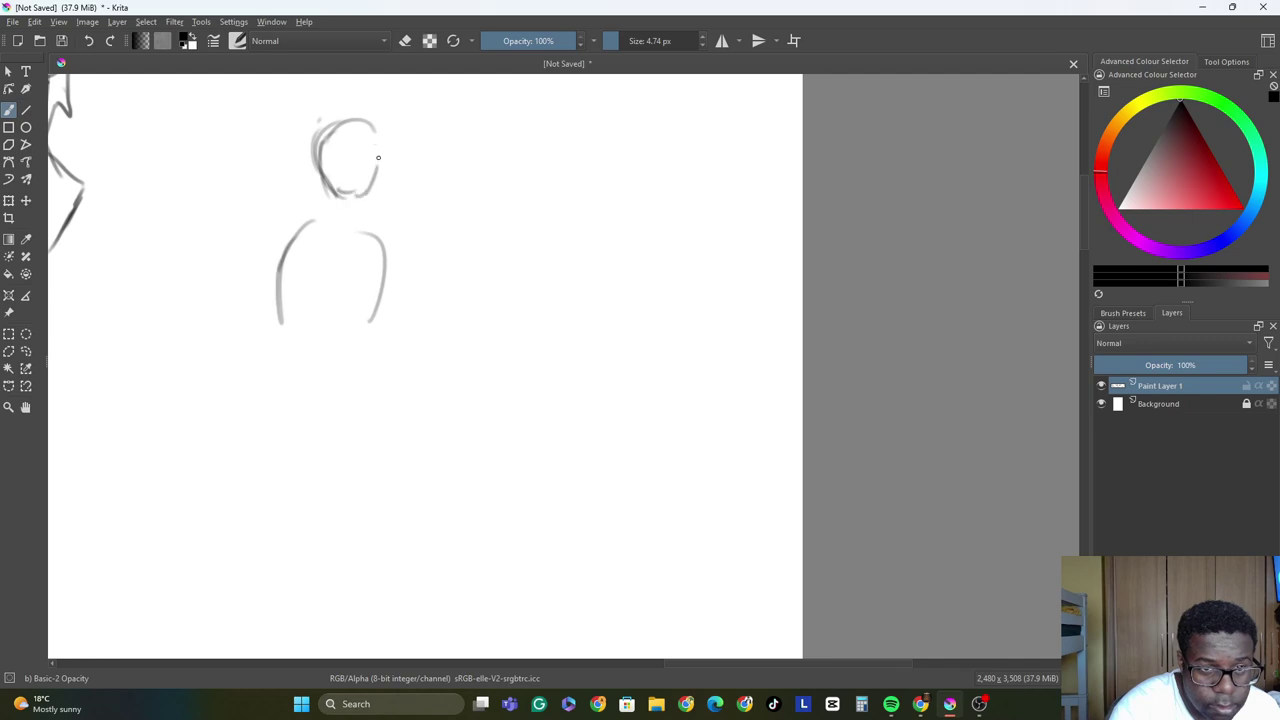
# Sketch the figure's neck, sloping shoulders and both upper arms around the ribcage.
pyautogui.moveTo(341, 195)
pyautogui.mouseDown()
pyautogui.moveTo(337, 216)
pyautogui.moveTo(258, 266)
pyautogui.moveTo(233, 346)
pyautogui.mouseUp()
pyautogui.moveTo(371, 184)
pyautogui.mouseDown()
pyautogui.moveTo(366, 228)
pyautogui.moveTo(417, 248)
pyautogui.moveTo(428, 360)
pyautogui.mouseUp()
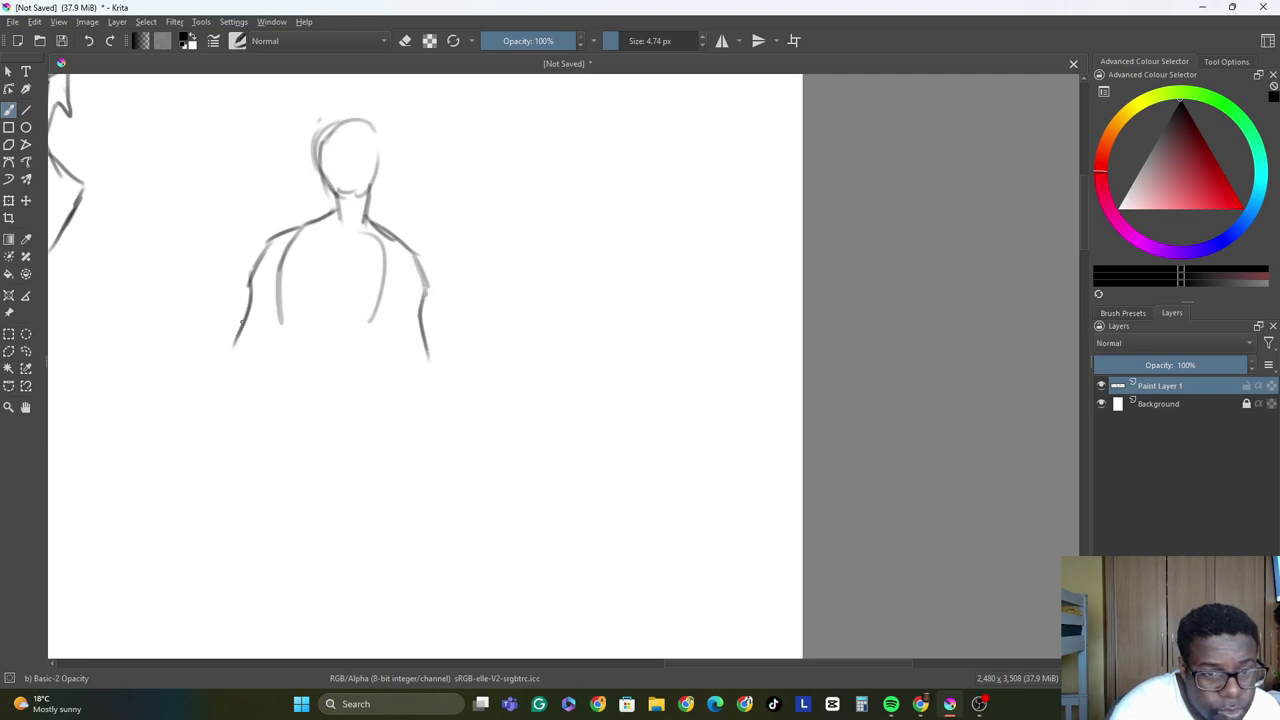
pyautogui.moveTo(277, 308)
pyautogui.mouseDown()
pyautogui.moveTo(282, 345)
pyautogui.moveTo(279, 311)
pyautogui.moveTo(280, 378)
pyautogui.mouseUp()
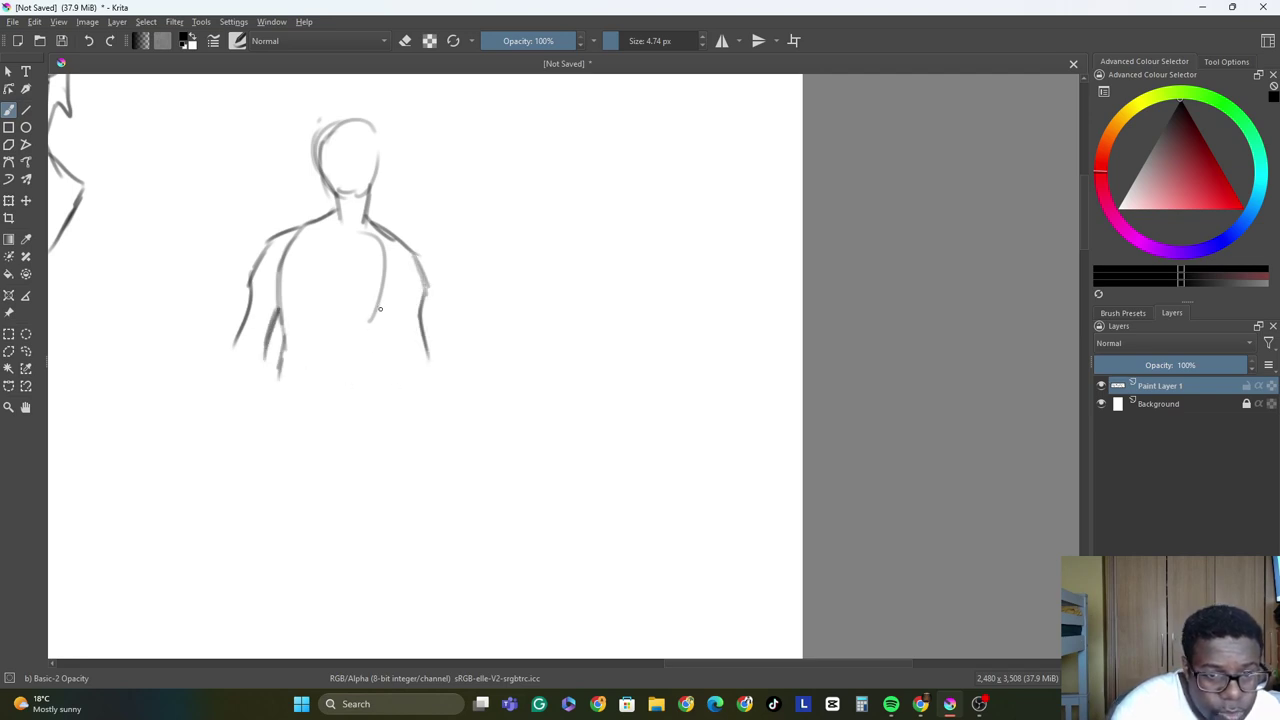
pyautogui.moveTo(380, 309)
pyautogui.mouseDown()
pyautogui.moveTo(364, 372)
pyautogui.moveTo(394, 330)
pyautogui.moveTo(402, 354)
pyautogui.moveTo(378, 368)
pyautogui.mouseUp()
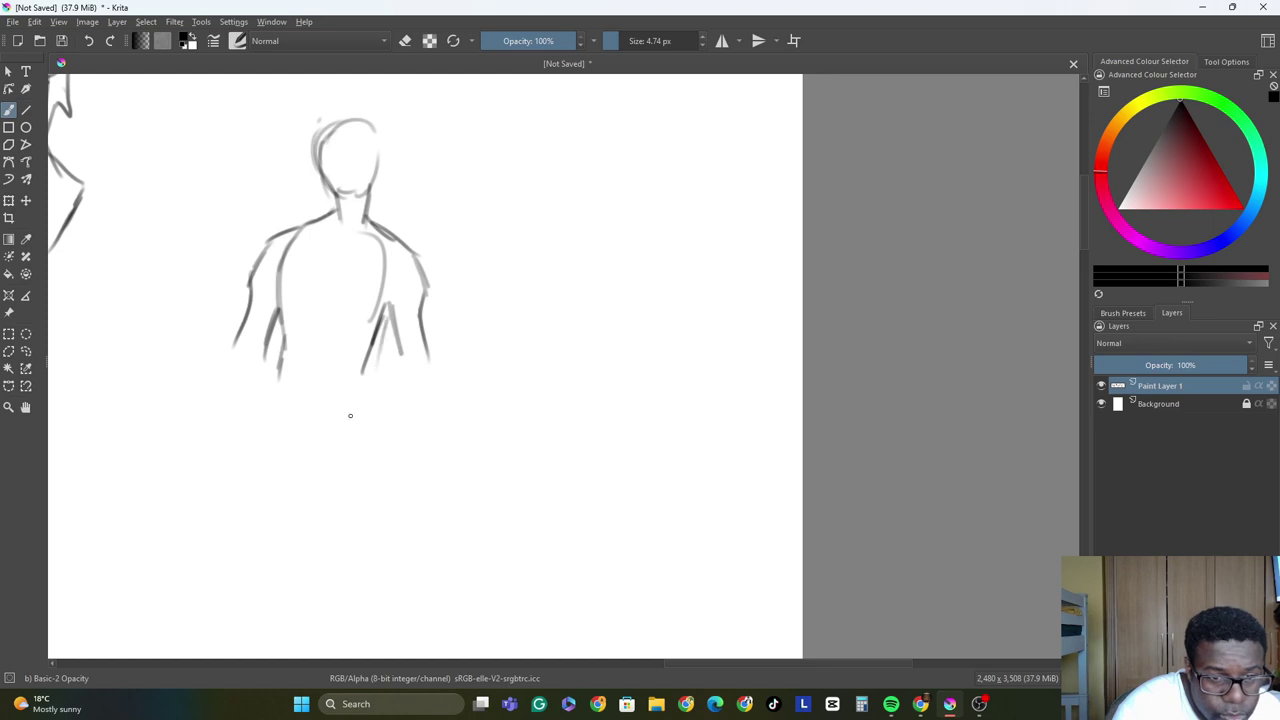
# Draw the figure's waist, hips and both legs down to the knees, standing slightly apart.
pyautogui.moveTo(280, 355); pyautogui.dragTo(266, 444)
pyautogui.moveTo(376, 354); pyautogui.dragTo(380, 464)
pyautogui.moveTo(268, 378)
pyautogui.mouseDown()
pyautogui.moveTo(250, 500)
pyautogui.moveTo(258, 634)
pyautogui.mouseUp()
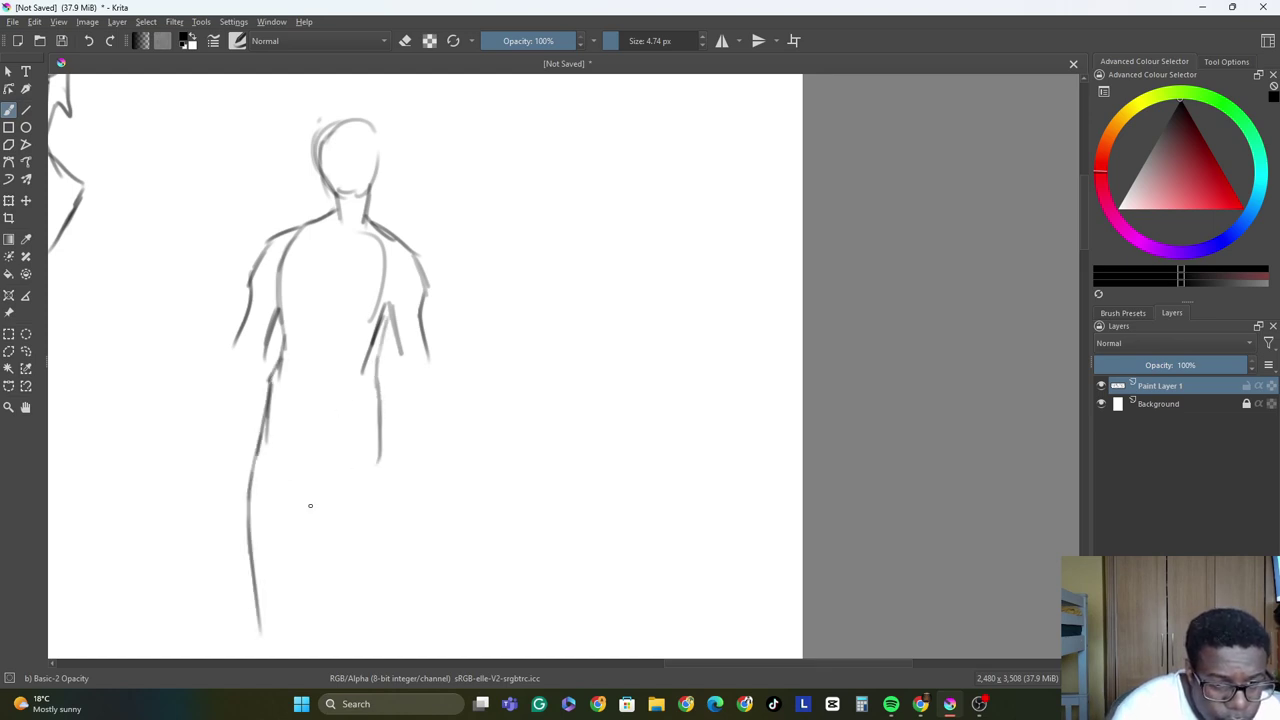
pyautogui.moveTo(298, 456)
pyautogui.mouseDown()
pyautogui.moveTo(301, 502)
pyautogui.moveTo(309, 464)
pyautogui.moveTo(304, 600)
pyautogui.mouseUp()
pyautogui.moveTo(327, 473); pyautogui.dragTo(345, 612)
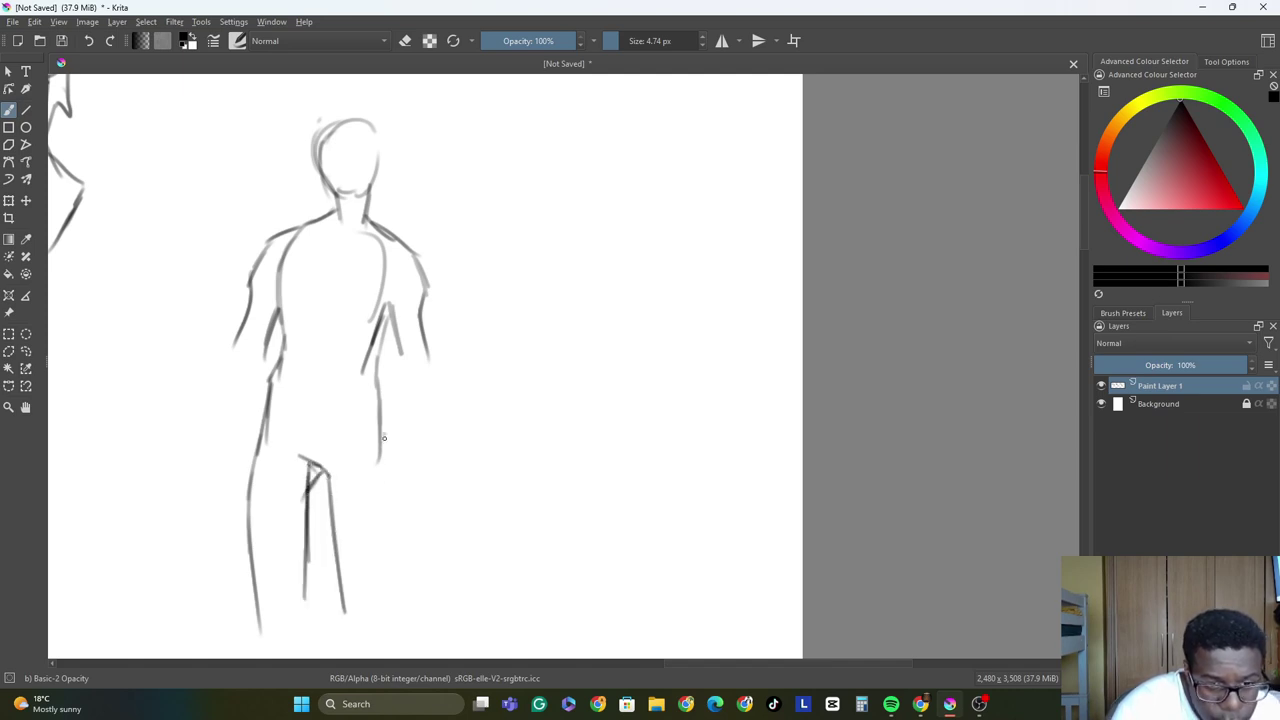
pyautogui.moveTo(383, 437); pyautogui.dragTo(388, 636)
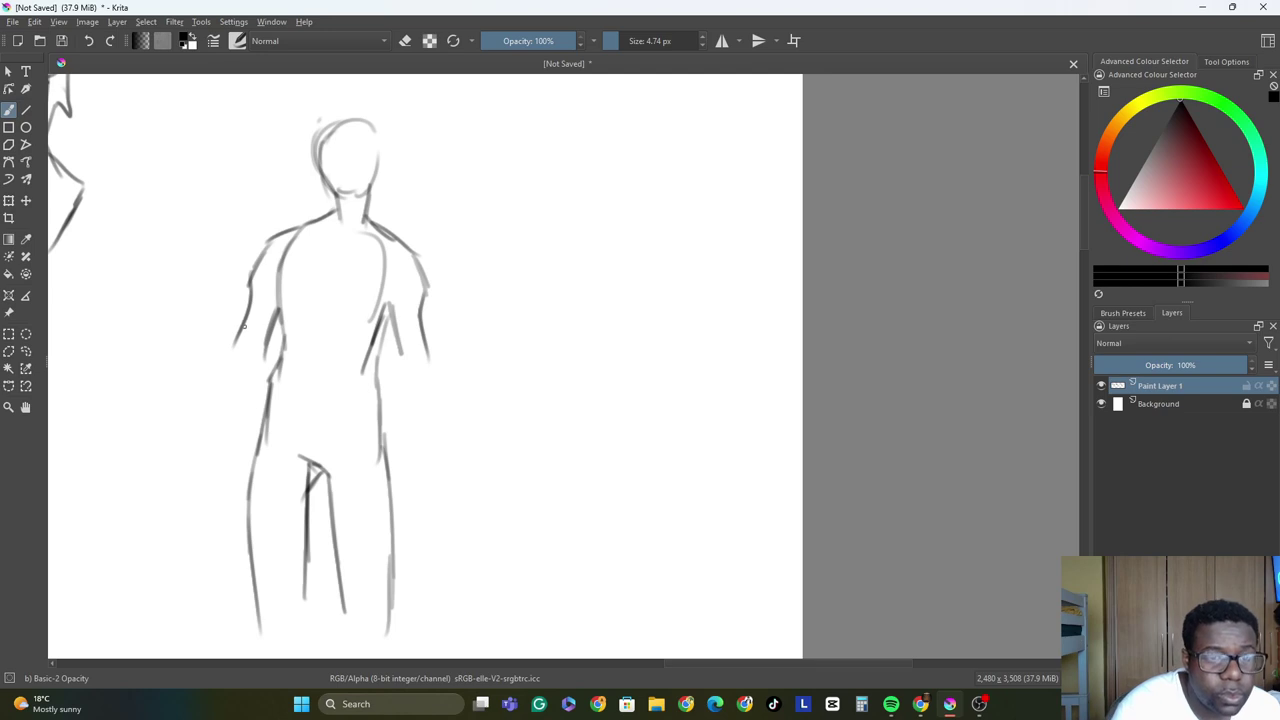
# Sketch both forearms and hands, one arm bent toward the hip and the other hanging beside the thigh.
pyautogui.moveTo(245, 323)
pyautogui.mouseDown()
pyautogui.moveTo(228, 354)
pyautogui.moveTo(245, 341)
pyautogui.moveTo(265, 366)
pyautogui.moveTo(233, 359)
pyautogui.moveTo(241, 386)
pyautogui.moveTo(256, 407)
pyautogui.moveTo(276, 384)
pyautogui.moveTo(248, 408)
pyautogui.mouseUp()
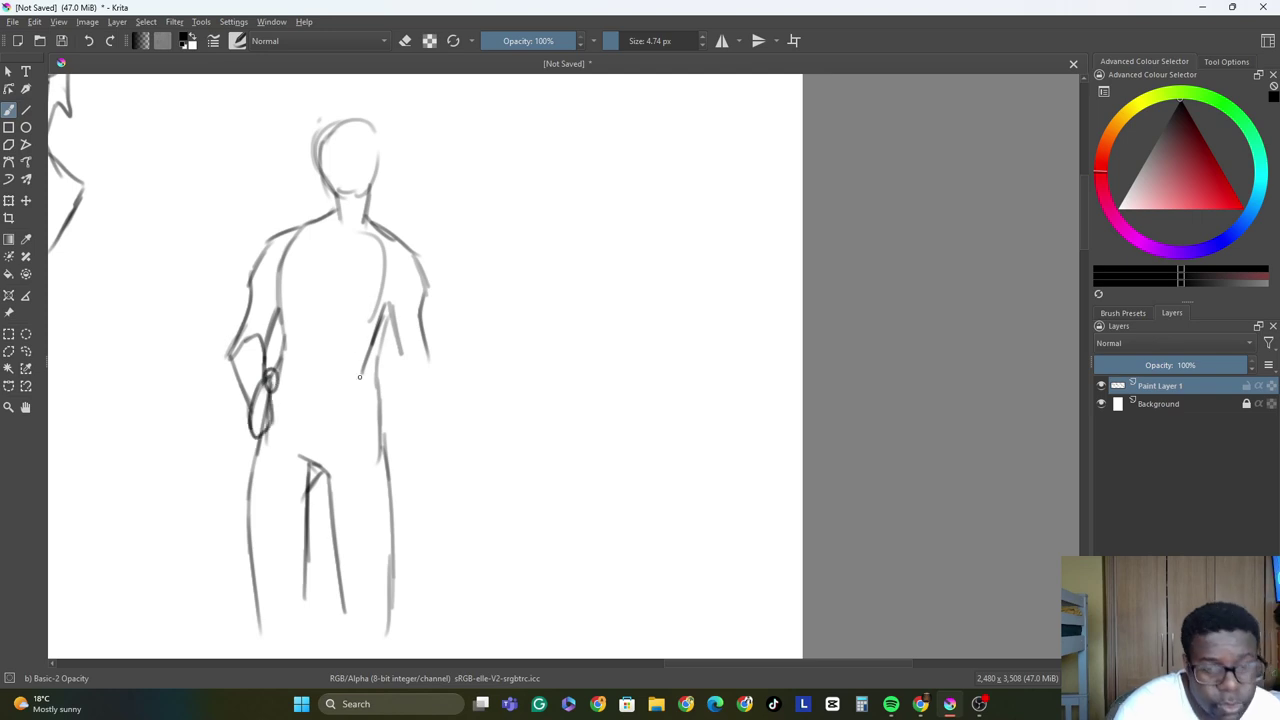
pyautogui.moveTo(420, 316)
pyautogui.mouseDown()
pyautogui.moveTo(437, 381)
pyautogui.moveTo(400, 351)
pyautogui.moveTo(410, 392)
pyautogui.mouseUp()
pyautogui.moveTo(390, 312)
pyautogui.mouseDown()
pyautogui.moveTo(410, 380)
pyautogui.moveTo(436, 346)
pyautogui.moveTo(442, 386)
pyautogui.moveTo(413, 360)
pyautogui.moveTo(407, 418)
pyautogui.mouseUp()
pyautogui.moveTo(426, 352)
pyautogui.mouseDown()
pyautogui.moveTo(441, 378)
pyautogui.moveTo(438, 406)
pyautogui.moveTo(437, 390)
pyautogui.moveTo(438, 436)
pyautogui.mouseUp()
pyautogui.moveTo(406, 366)
pyautogui.mouseDown()
pyautogui.moveTo(407, 468)
pyautogui.moveTo(429, 492)
pyautogui.moveTo(392, 502)
pyautogui.moveTo(422, 518)
pyautogui.mouseUp()
pyautogui.moveTo(422, 518)
pyautogui.mouseDown()
pyautogui.moveTo(432, 490)
pyautogui.moveTo(404, 474)
pyautogui.moveTo(388, 490)
pyautogui.mouseUp()
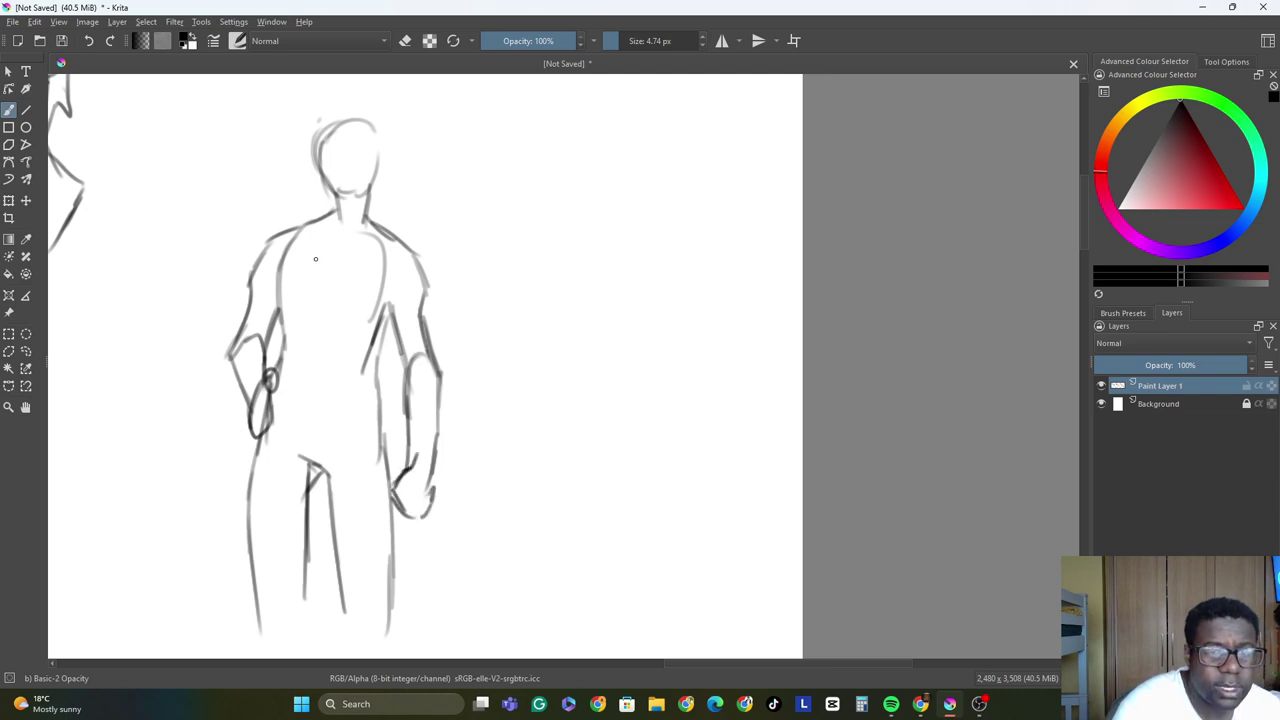
# Add collarbones to the figure, and complete the head with ears, short spiky hair and a firmer jaw.
pyautogui.moveTo(291, 234)
pyautogui.mouseDown()
pyautogui.moveTo(339, 256)
pyautogui.moveTo(404, 238)
pyautogui.mouseUp()
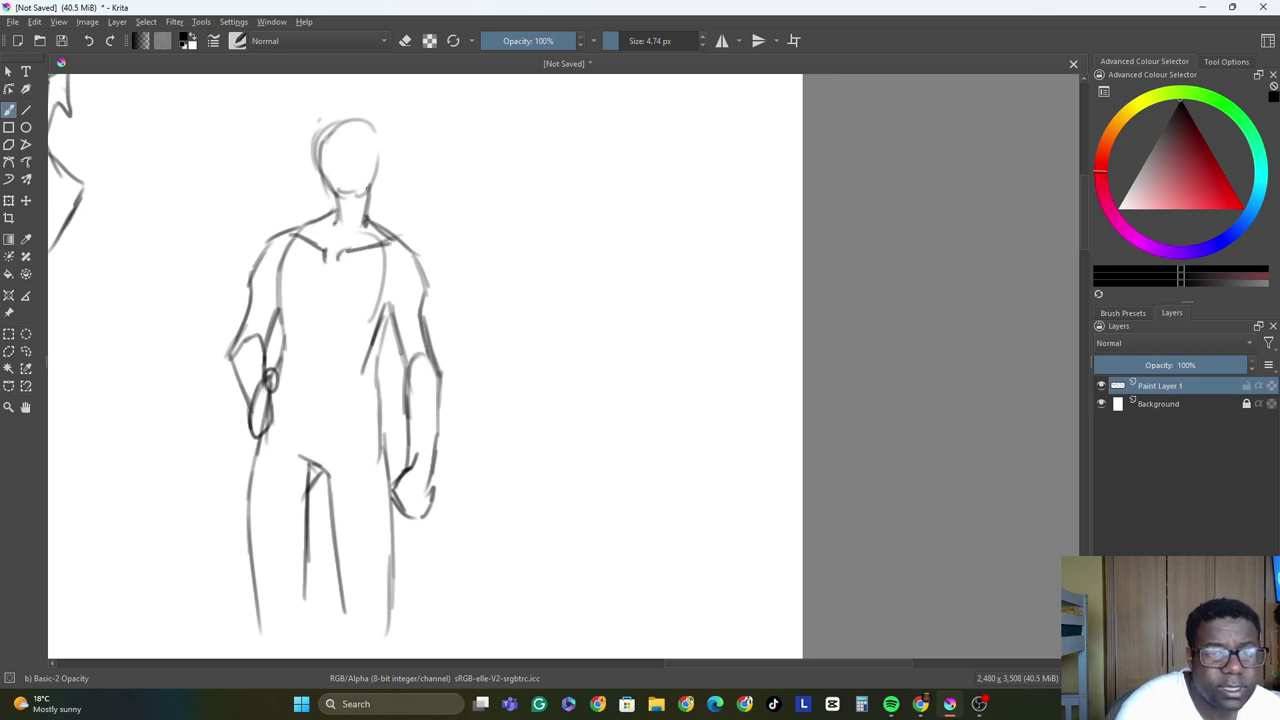
pyautogui.moveTo(384, 146)
pyautogui.mouseDown()
pyautogui.moveTo(397, 155)
pyautogui.moveTo(389, 171)
pyautogui.mouseUp()
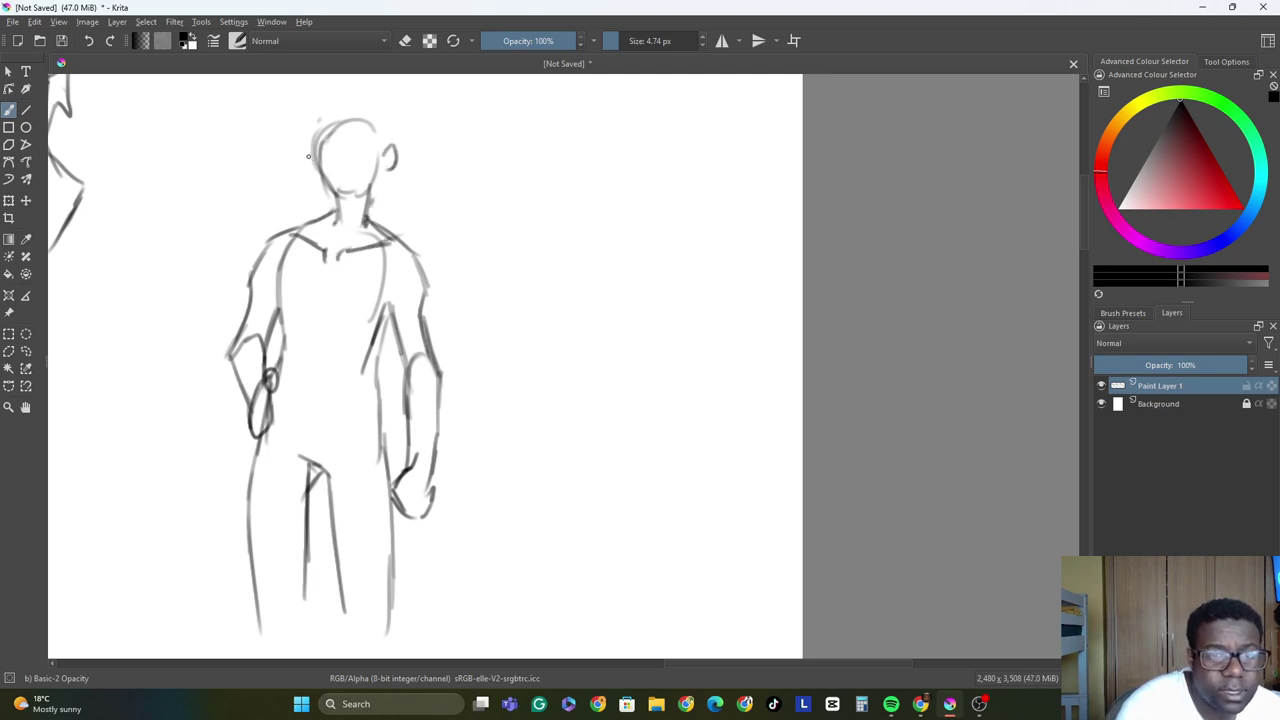
pyautogui.moveTo(312, 152)
pyautogui.mouseDown()
pyautogui.moveTo(316, 176)
pyautogui.moveTo(303, 118)
pyautogui.moveTo(350, 101)
pyautogui.mouseUp()
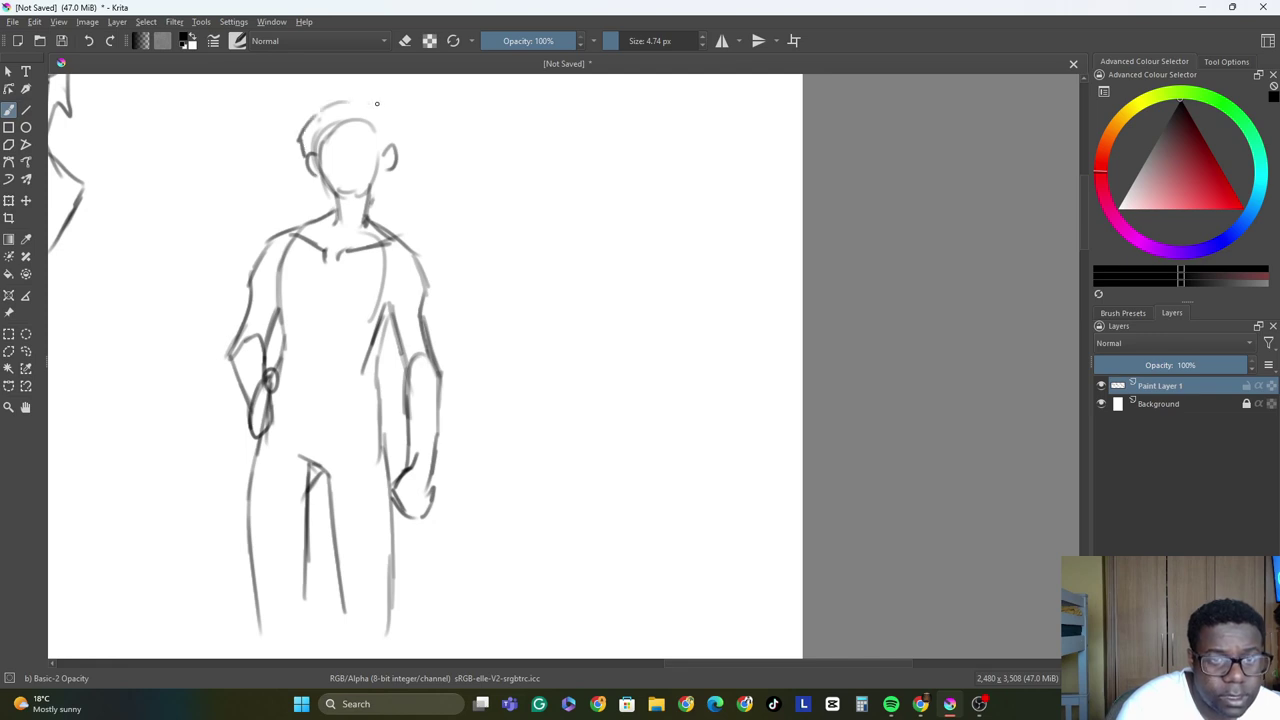
pyautogui.moveTo(400, 146)
pyautogui.mouseDown()
pyautogui.moveTo(395, 98)
pyautogui.moveTo(378, 107)
pyautogui.moveTo(326, 92)
pyautogui.moveTo(318, 132)
pyautogui.mouseUp()
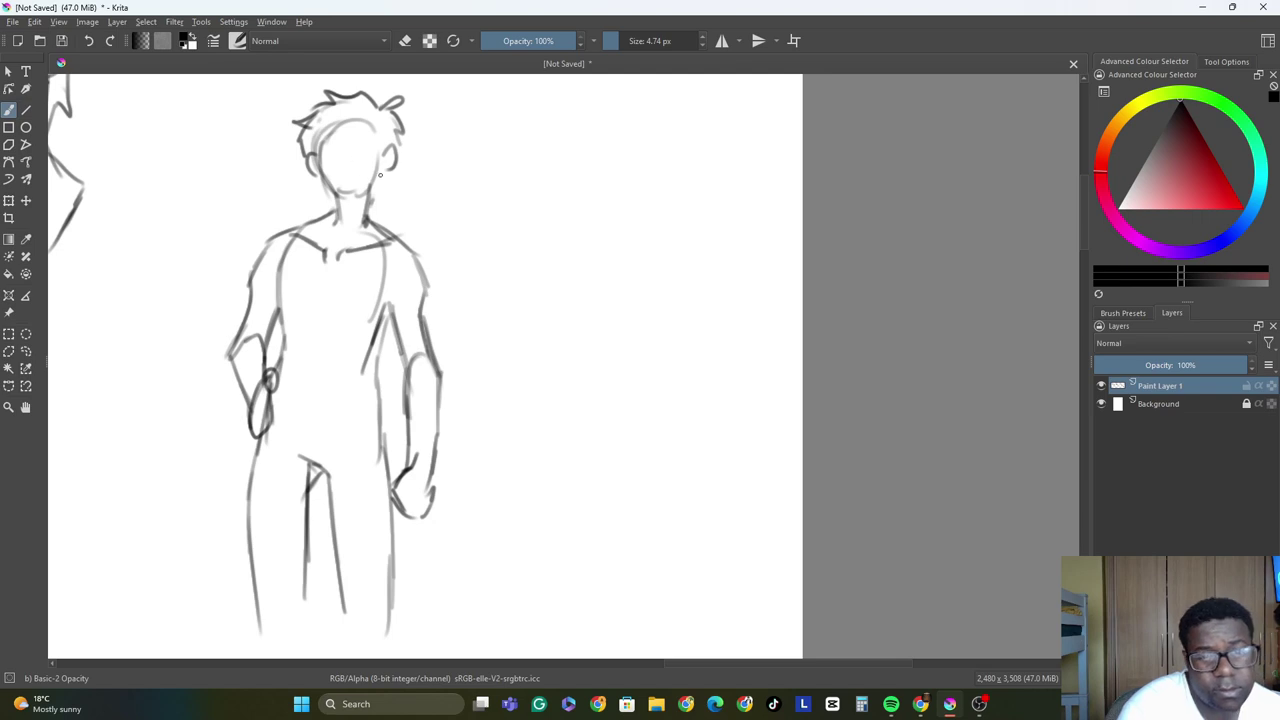
pyautogui.moveTo(380, 175)
pyautogui.mouseDown()
pyautogui.moveTo(336, 209)
pyautogui.moveTo(346, 233)
pyautogui.mouseUp()
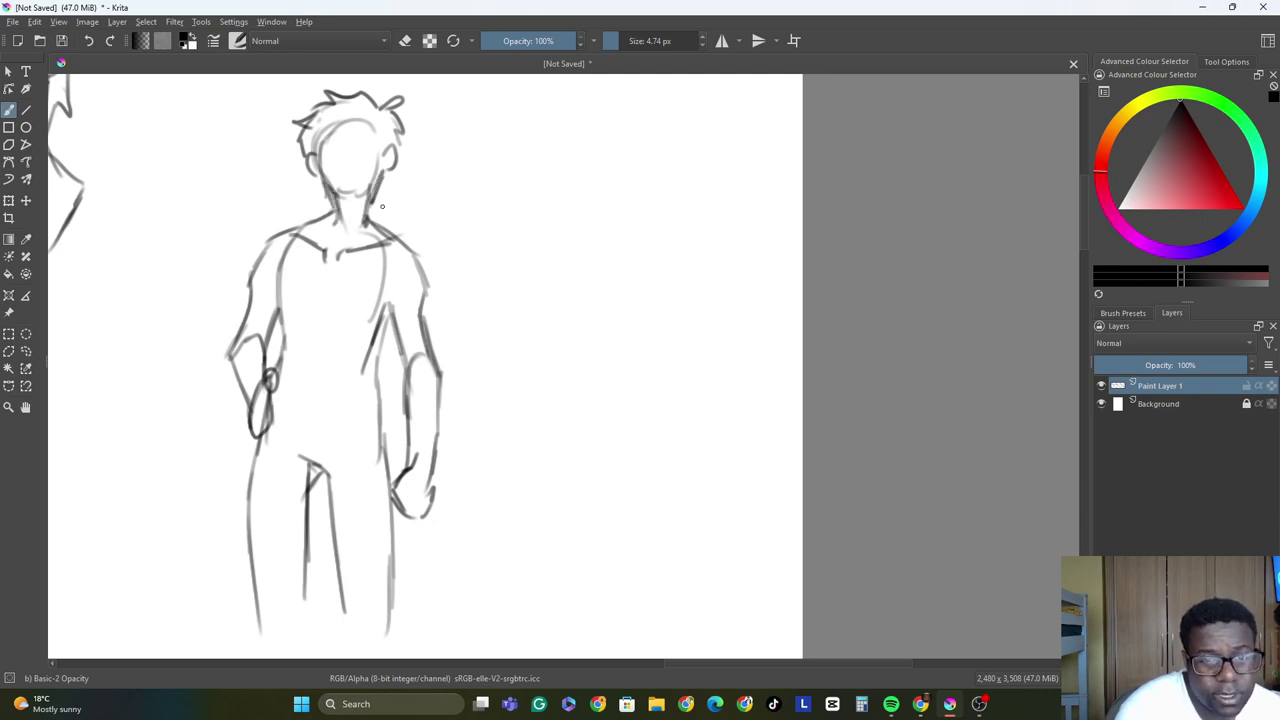
# Draw short-sleeve lines across the figure's upper arms and a rounded shirt neckline below the neck.
pyautogui.moveTo(398, 303); pyautogui.dragTo(374, 306)
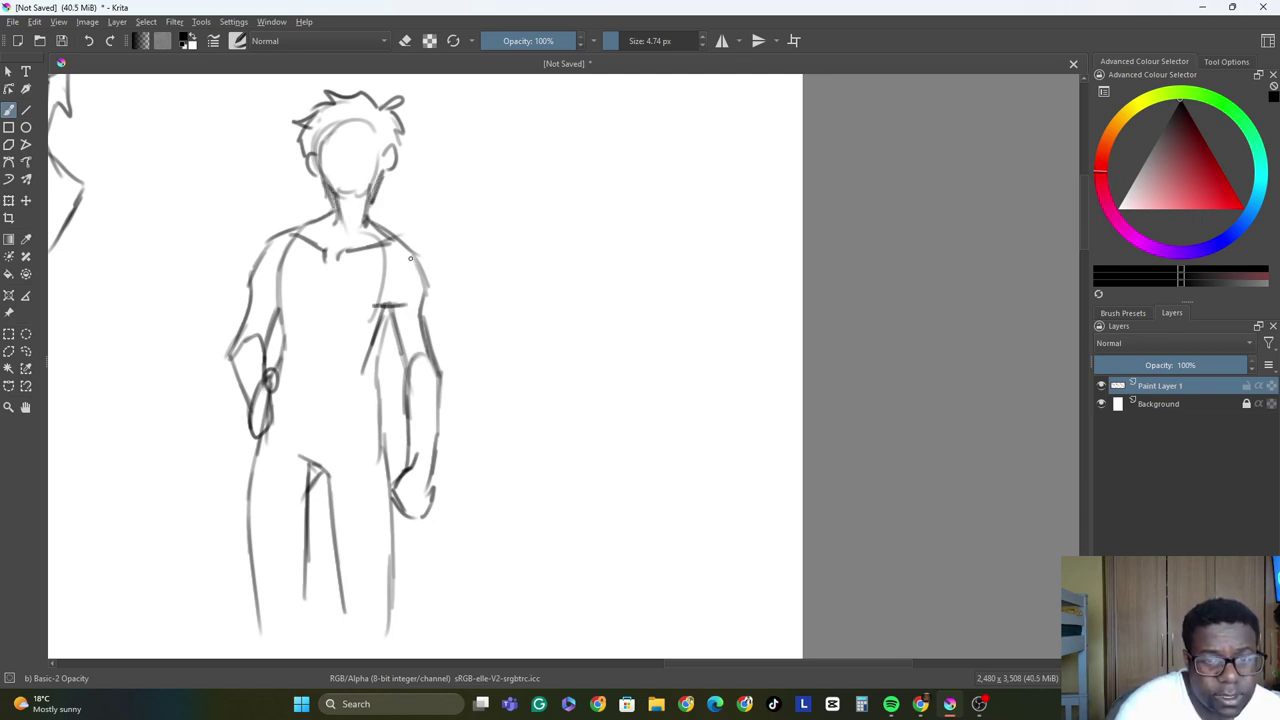
pyautogui.moveTo(410, 258)
pyautogui.mouseDown()
pyautogui.moveTo(430, 289)
pyautogui.moveTo(424, 362)
pyautogui.mouseUp()
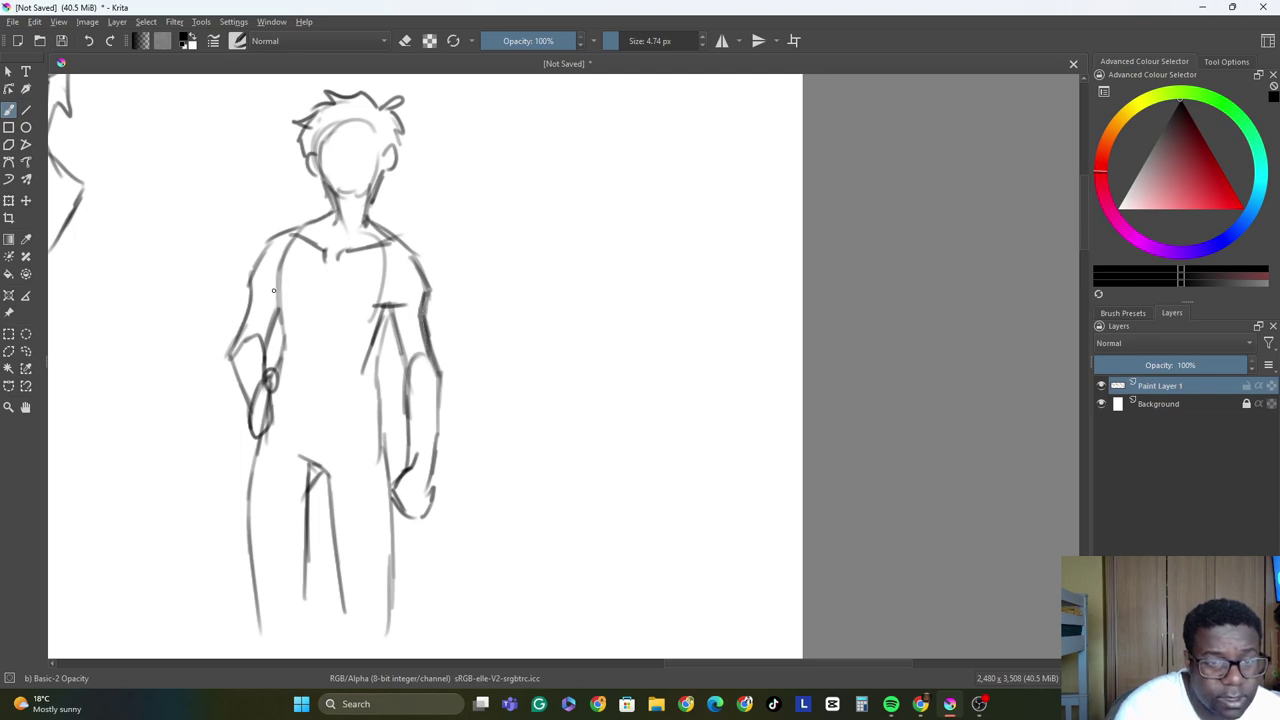
pyautogui.moveTo(316, 222)
pyautogui.mouseDown()
pyautogui.moveTo(317, 268)
pyautogui.moveTo(352, 254)
pyautogui.mouseUp()
pyautogui.moveTo(316, 215); pyautogui.dragTo(281, 231)
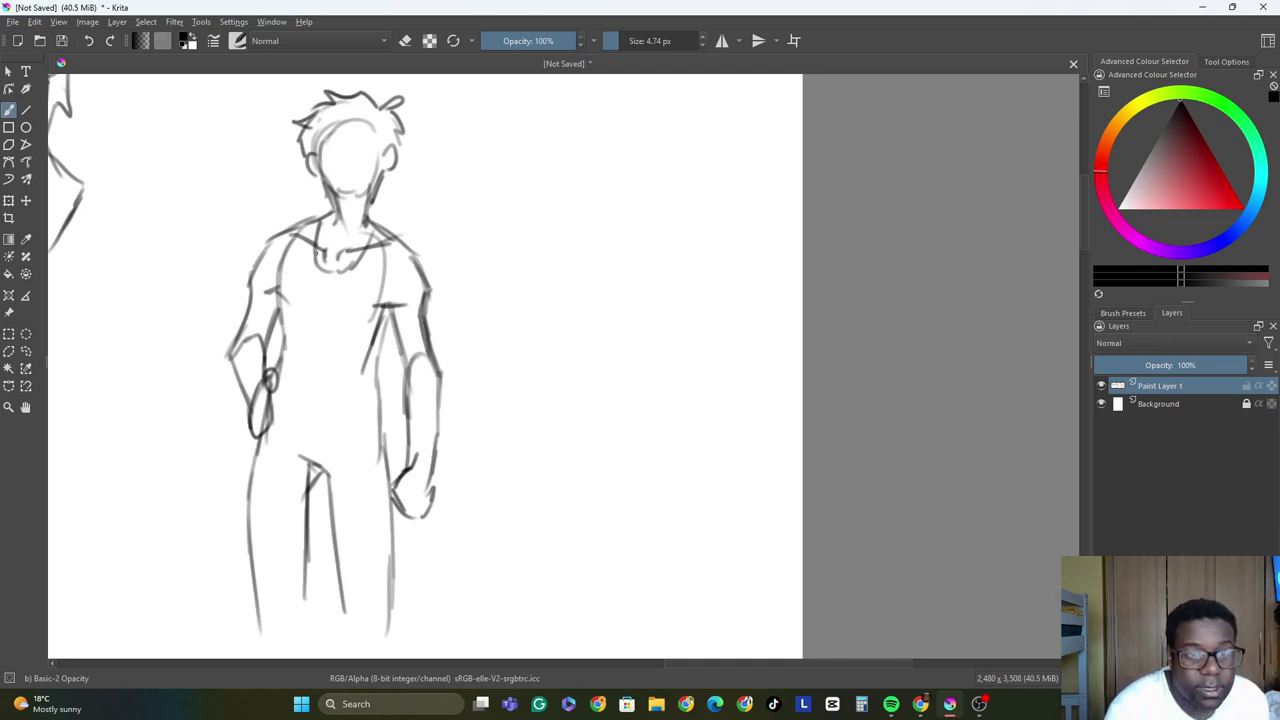
# Sketch a hoodie's folded hood around the neck, meeting in a V at the upper chest.
pyautogui.moveTo(314, 212)
pyautogui.mouseDown()
pyautogui.moveTo(330, 284)
pyautogui.moveTo(296, 214)
pyautogui.mouseUp()
pyautogui.moveTo(306, 210)
pyautogui.mouseDown()
pyautogui.moveTo(287, 236)
pyautogui.moveTo(322, 286)
pyautogui.moveTo(336, 284)
pyautogui.mouseUp()
pyautogui.moveTo(386, 212)
pyautogui.mouseDown()
pyautogui.moveTo(356, 270)
pyautogui.moveTo(398, 232)
pyautogui.mouseUp()
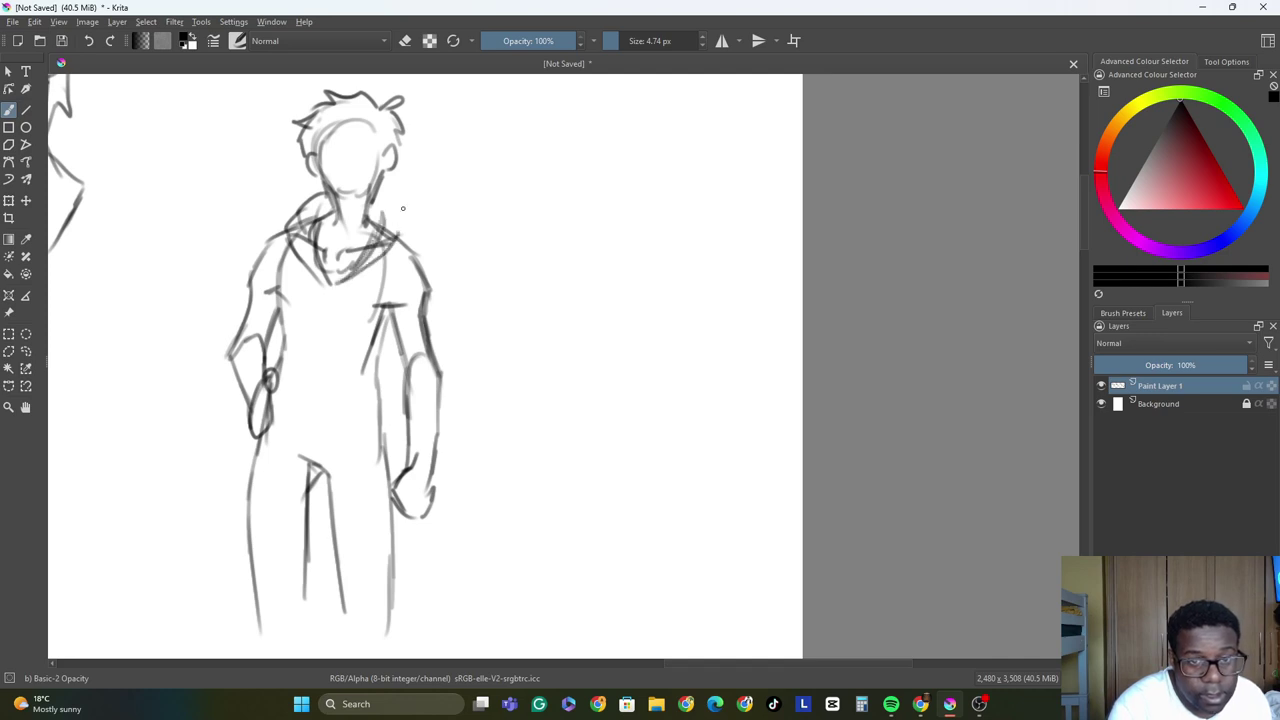
pyautogui.moveTo(378, 190)
pyautogui.mouseDown()
pyautogui.moveTo(413, 228)
pyautogui.moveTo(403, 253)
pyautogui.moveTo(358, 283)
pyautogui.mouseUp()
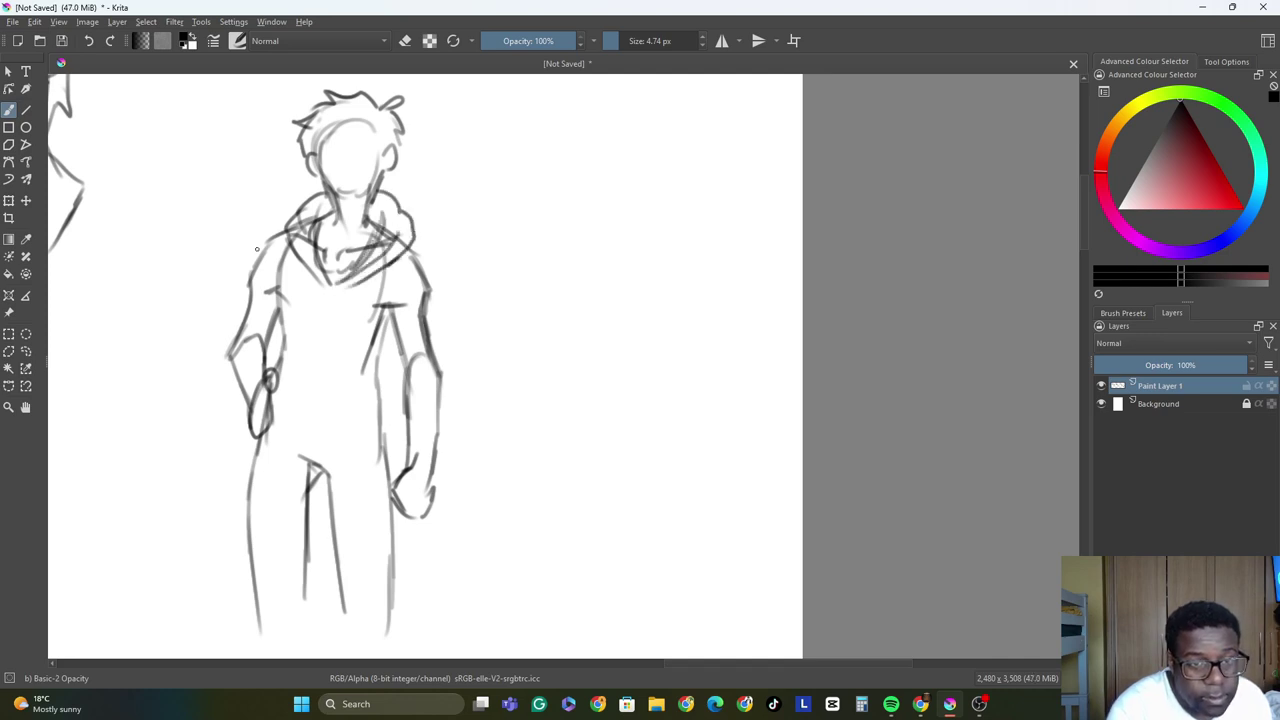
# Outline the hoodie's loose body with a straight lower edge and its sleeves around both arms.
pyautogui.moveTo(288, 230); pyautogui.dragTo(252, 268)
pyautogui.moveTo(256, 268); pyautogui.dragTo(246, 289)
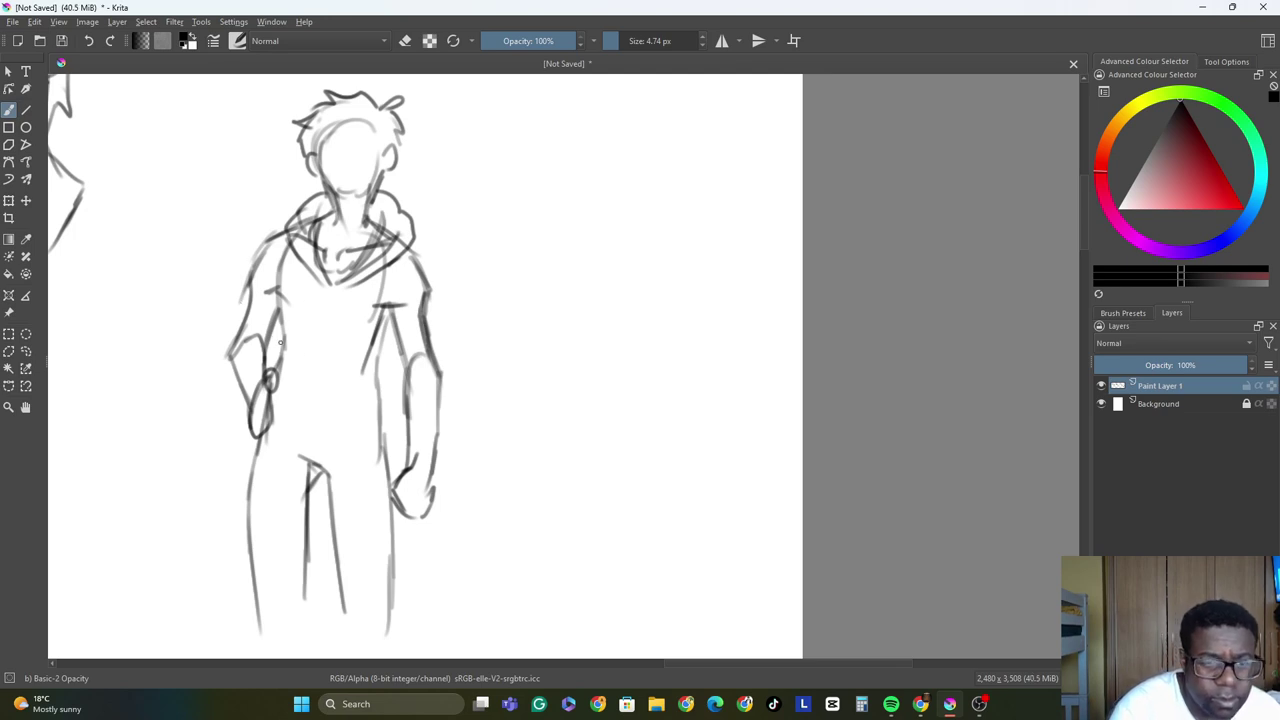
pyautogui.moveTo(280, 342)
pyautogui.mouseDown()
pyautogui.moveTo(255, 388)
pyautogui.moveTo(260, 432)
pyautogui.moveTo(386, 438)
pyautogui.moveTo(394, 342)
pyautogui.mouseUp()
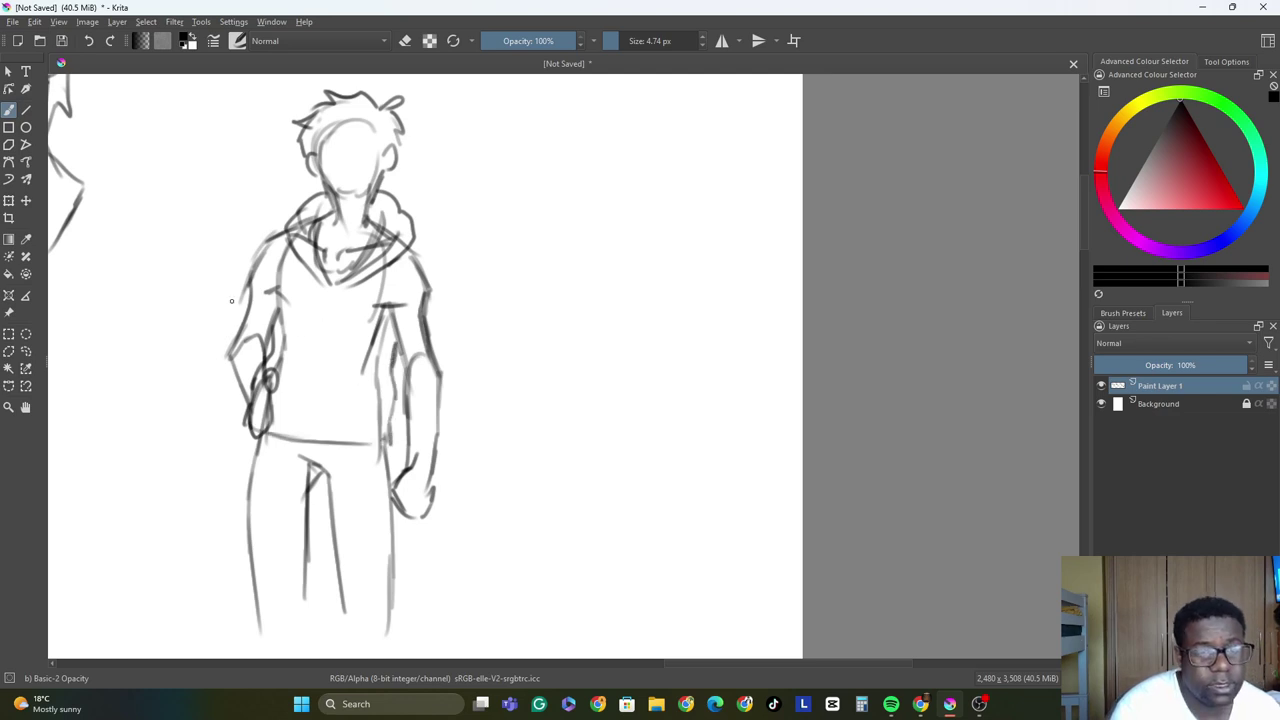
pyautogui.moveTo(247, 283)
pyautogui.mouseDown()
pyautogui.moveTo(277, 321)
pyautogui.moveTo(241, 326)
pyautogui.moveTo(244, 286)
pyautogui.moveTo(223, 361)
pyautogui.moveTo(246, 430)
pyautogui.mouseUp()
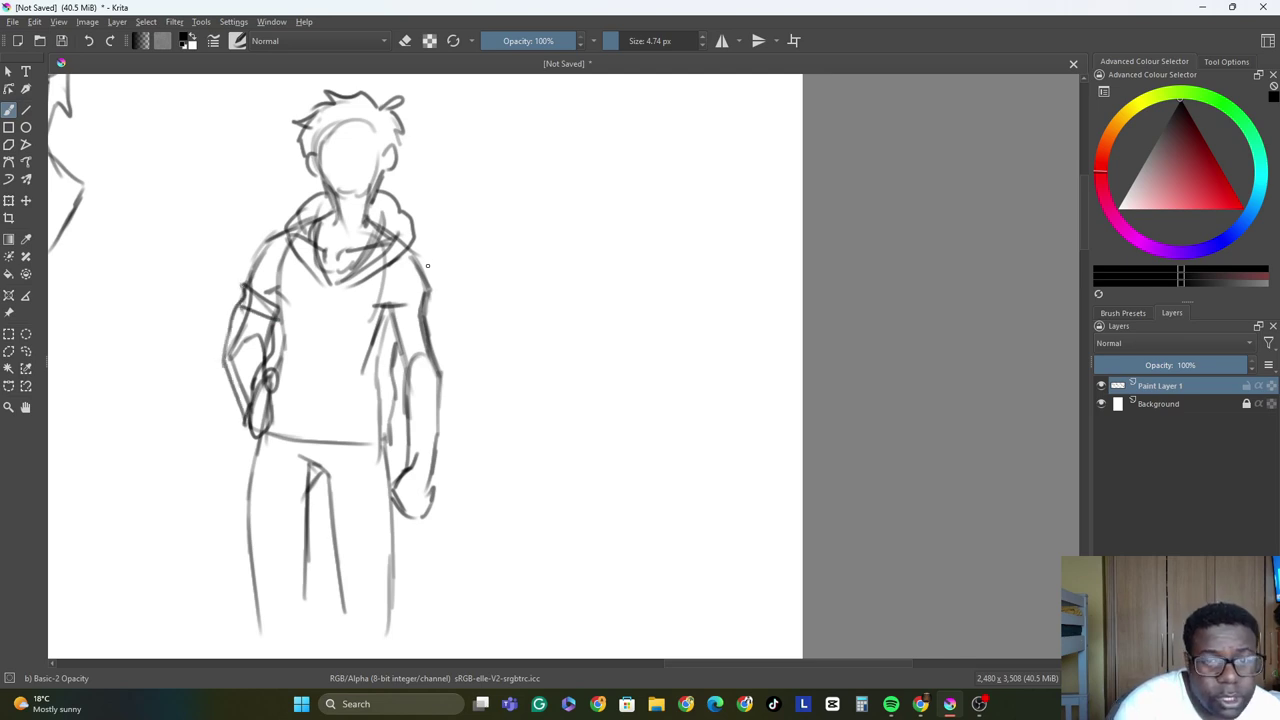
pyautogui.moveTo(427, 265)
pyautogui.mouseDown()
pyautogui.moveTo(444, 304)
pyautogui.moveTo(456, 462)
pyautogui.mouseUp()
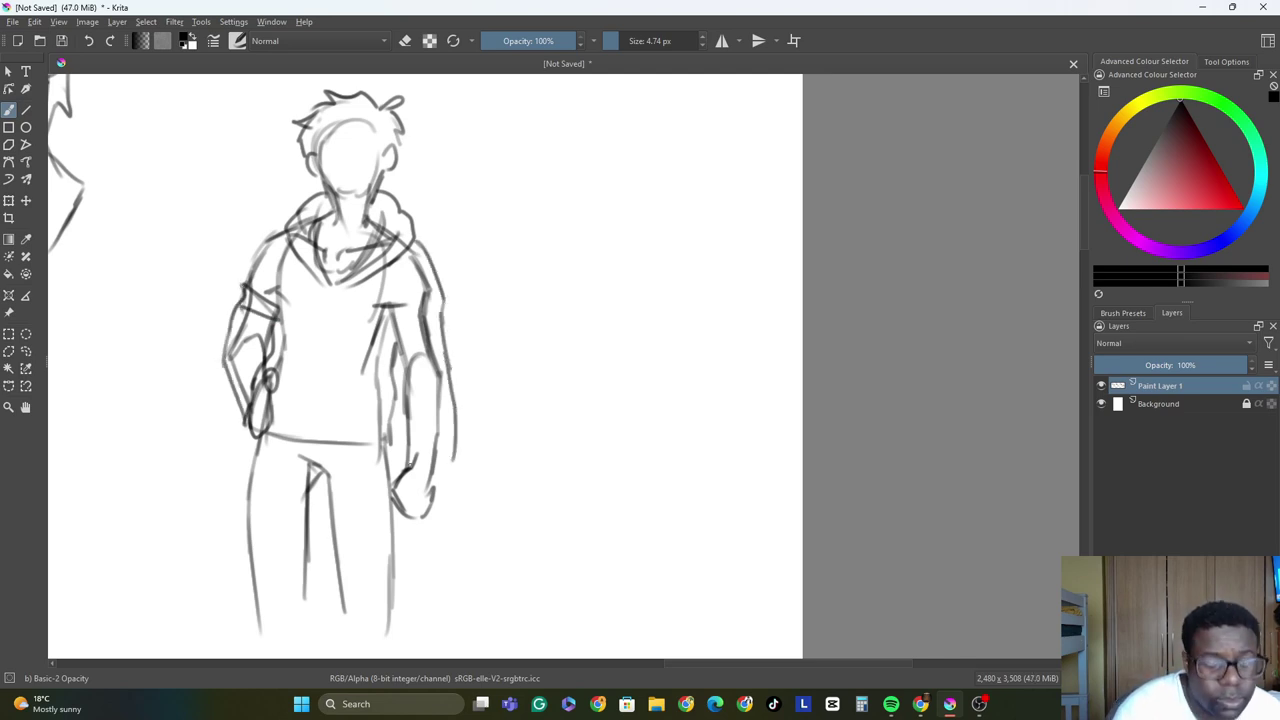
# Draw loose knee-length shorts over the figure's legs with a hem across each leg.
pyautogui.moveTo(250, 442)
pyautogui.mouseDown()
pyautogui.moveTo(235, 583)
pyautogui.moveTo(297, 598)
pyautogui.moveTo(313, 588)
pyautogui.moveTo(321, 535)
pyautogui.moveTo(329, 597)
pyautogui.moveTo(429, 603)
pyautogui.mouseUp()
pyautogui.moveTo(405, 512); pyautogui.dragTo(409, 586)
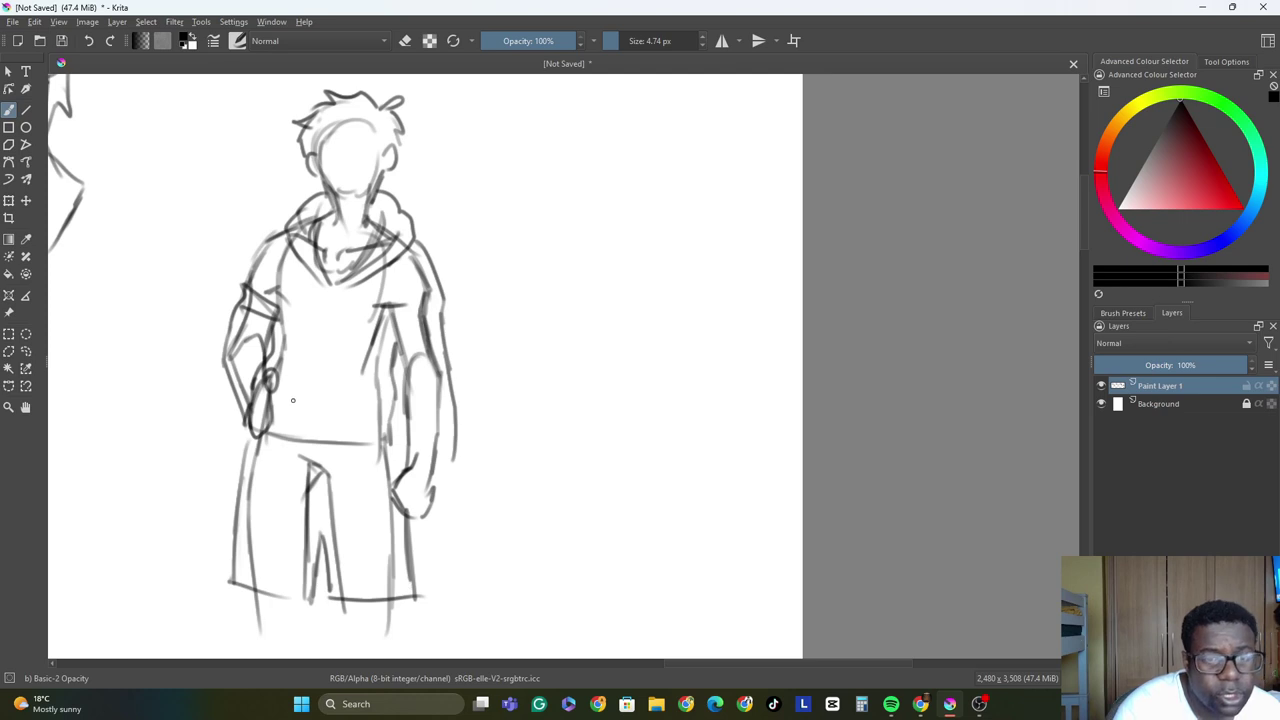
# Draw the hoodie's front pouch pocket and ribbed hem, with a slanted line on the shorts below it.
pyautogui.moveTo(304, 362)
pyautogui.mouseDown()
pyautogui.moveTo(285, 424)
pyautogui.moveTo(354, 371)
pyautogui.moveTo(358, 398)
pyautogui.moveTo(314, 428)
pyautogui.moveTo(288, 428)
pyautogui.moveTo(340, 464)
pyautogui.mouseUp()
pyautogui.moveTo(262, 434)
pyautogui.mouseDown()
pyautogui.moveTo(262, 456)
pyautogui.moveTo(276, 456)
pyautogui.mouseUp()
pyautogui.moveTo(293, 437)
pyautogui.mouseDown()
pyautogui.moveTo(295, 462)
pyautogui.moveTo(313, 462)
pyautogui.mouseUp()
pyautogui.moveTo(330, 441); pyautogui.dragTo(331, 464)
pyautogui.moveTo(344, 440)
pyautogui.mouseDown()
pyautogui.moveTo(347, 462)
pyautogui.moveTo(364, 464)
pyautogui.mouseUp()
pyautogui.moveTo(372, 440)
pyautogui.mouseDown()
pyautogui.moveTo(374, 464)
pyautogui.moveTo(394, 462)
pyautogui.moveTo(322, 466)
pyautogui.moveTo(401, 466)
pyautogui.moveTo(405, 498)
pyautogui.mouseUp()
pyautogui.moveTo(257, 455); pyautogui.dragTo(231, 494)
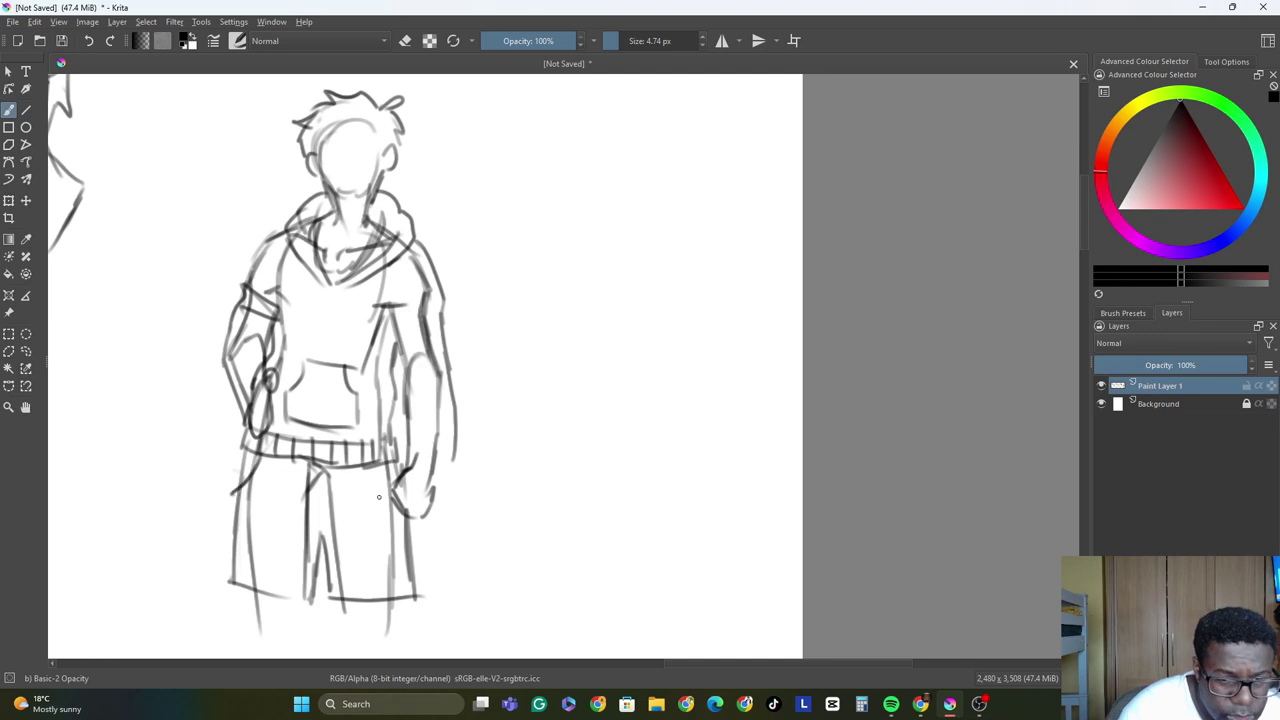
# Extend the hoodie figure's lower legs below the shorts and mark crossed guide lines on the blank face.
pyautogui.moveTo(394, 466)
pyautogui.mouseDown()
pyautogui.moveTo(374, 504)
pyautogui.moveTo(386, 514)
pyautogui.mouseUp()
pyautogui.moveTo(296, 598)
pyautogui.mouseDown()
pyautogui.moveTo(296, 632)
pyautogui.moveTo(256, 655)
pyautogui.mouseUp()
pyautogui.moveTo(344, 604)
pyautogui.mouseDown()
pyautogui.moveTo(350, 648)
pyautogui.moveTo(393, 658)
pyautogui.mouseUp()
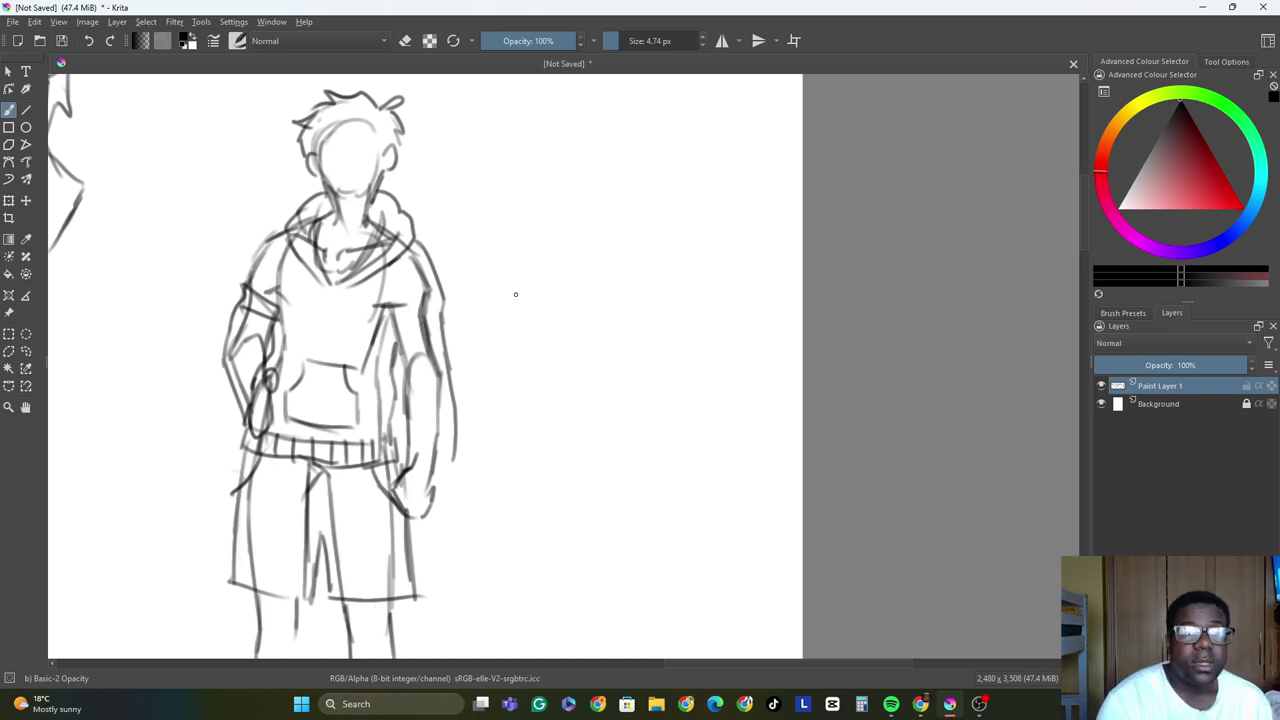
pyautogui.moveTo(352, 123); pyautogui.dragTo(349, 179)
pyautogui.moveTo(325, 148); pyautogui.dragTo(379, 152)
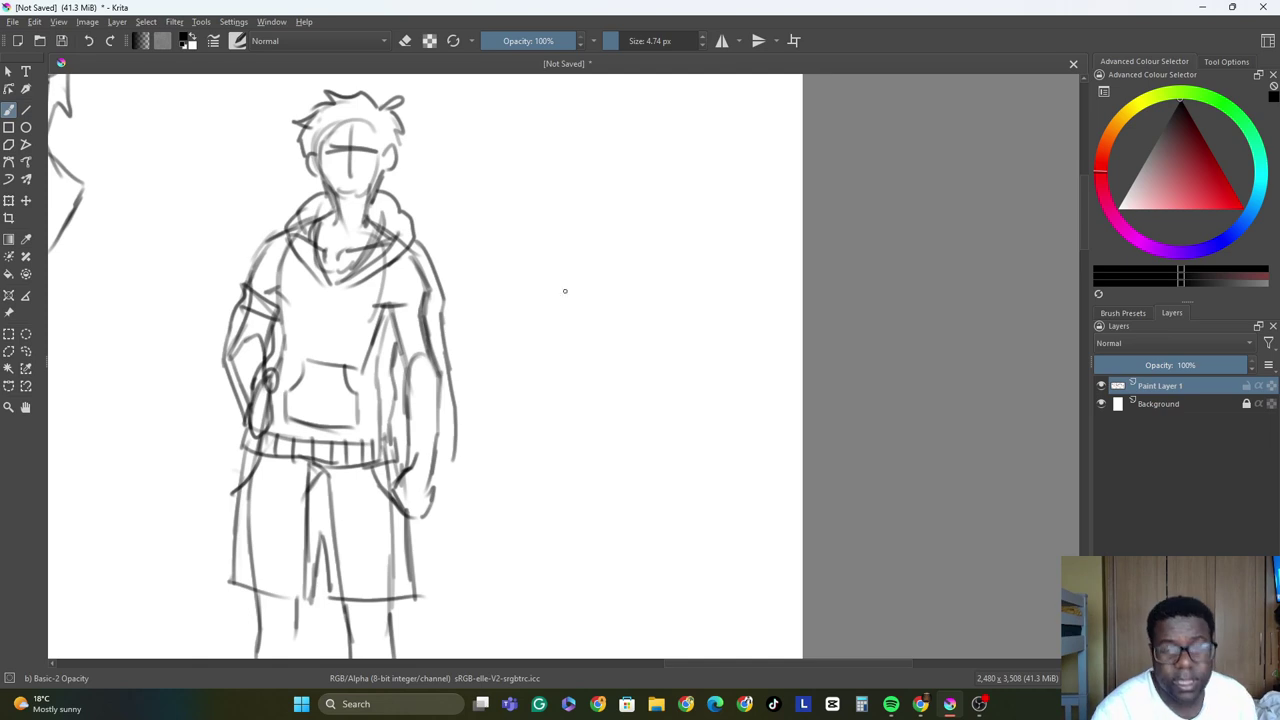
# Sketch the torso sides of a second standing figure beside the hoodie figure, flaring from chest to hips.
pyautogui.moveTo(640, 188); pyautogui.dragTo(618, 247)
pyautogui.moveTo(577, 180); pyautogui.dragTo(533, 312)
pyautogui.moveTo(630, 236); pyautogui.dragTo(628, 302)
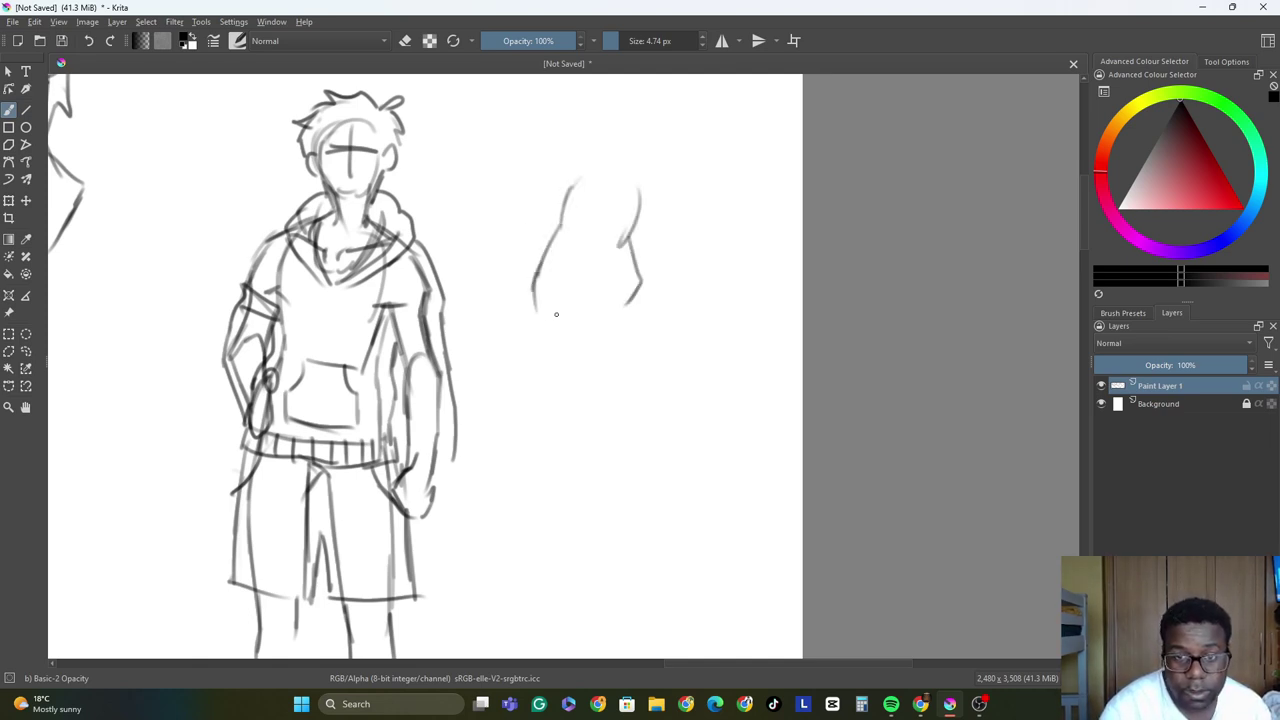
# Draw the second figure's waistline and shorts-like upper legs with a hem across each thigh.
pyautogui.moveTo(538, 305)
pyautogui.mouseDown()
pyautogui.moveTo(638, 292)
pyautogui.moveTo(534, 309)
pyautogui.moveTo(516, 418)
pyautogui.moveTo(560, 428)
pyautogui.mouseUp()
pyautogui.moveTo(556, 314); pyautogui.dragTo(575, 347)
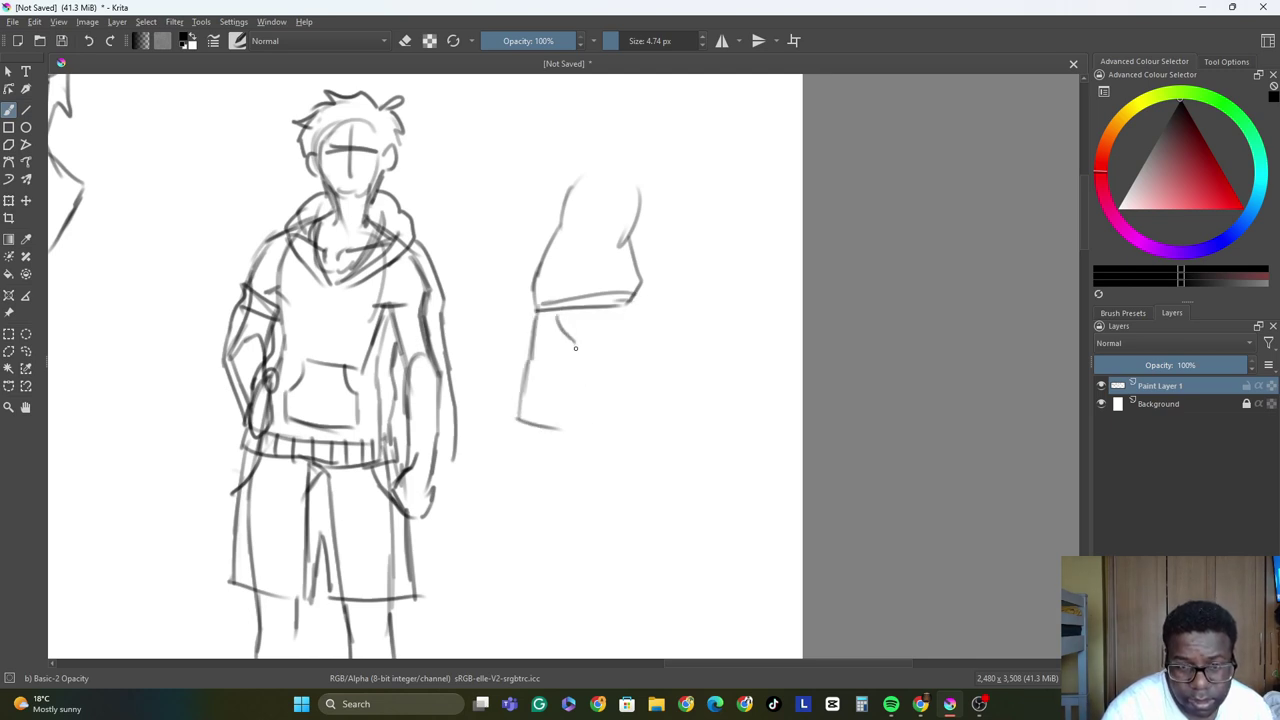
pyautogui.moveTo(580, 392)
pyautogui.mouseDown()
pyautogui.moveTo(572, 428)
pyautogui.moveTo(588, 426)
pyautogui.mouseUp()
pyautogui.moveTo(578, 360)
pyautogui.mouseDown()
pyautogui.moveTo(590, 420)
pyautogui.moveTo(650, 423)
pyautogui.mouseUp()
pyautogui.moveTo(636, 305); pyautogui.dragTo(645, 380)
pyautogui.moveTo(648, 328); pyautogui.dragTo(656, 420)
# Draw the second figure's two lower legs in a wide stance, each ending in a simple foot.
pyautogui.moveTo(656, 420)
pyautogui.mouseDown()
pyautogui.moveTo(525, 424)
pyautogui.moveTo(520, 520)
pyautogui.mouseUp()
pyautogui.moveTo(550, 428)
pyautogui.mouseDown()
pyautogui.moveTo(561, 456)
pyautogui.moveTo(542, 580)
pyautogui.mouseUp()
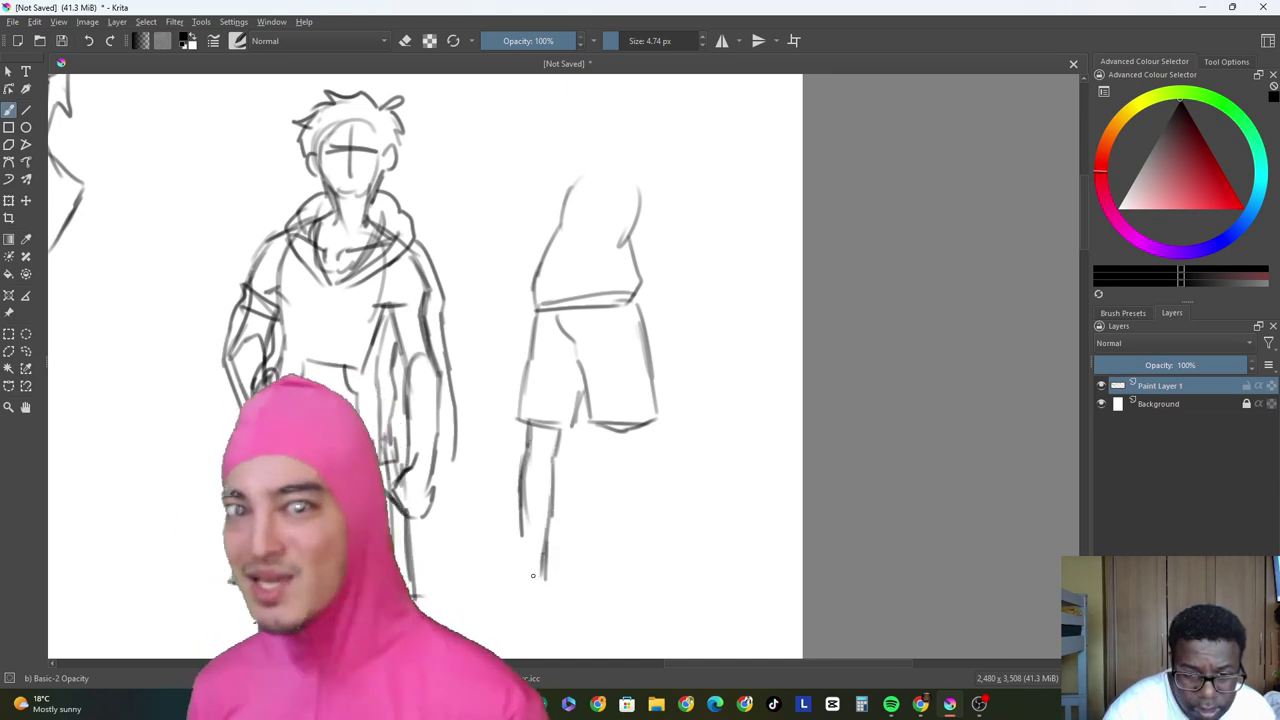
pyautogui.moveTo(524, 508)
pyautogui.mouseDown()
pyautogui.moveTo(530, 600)
pyautogui.moveTo(502, 614)
pyautogui.mouseUp()
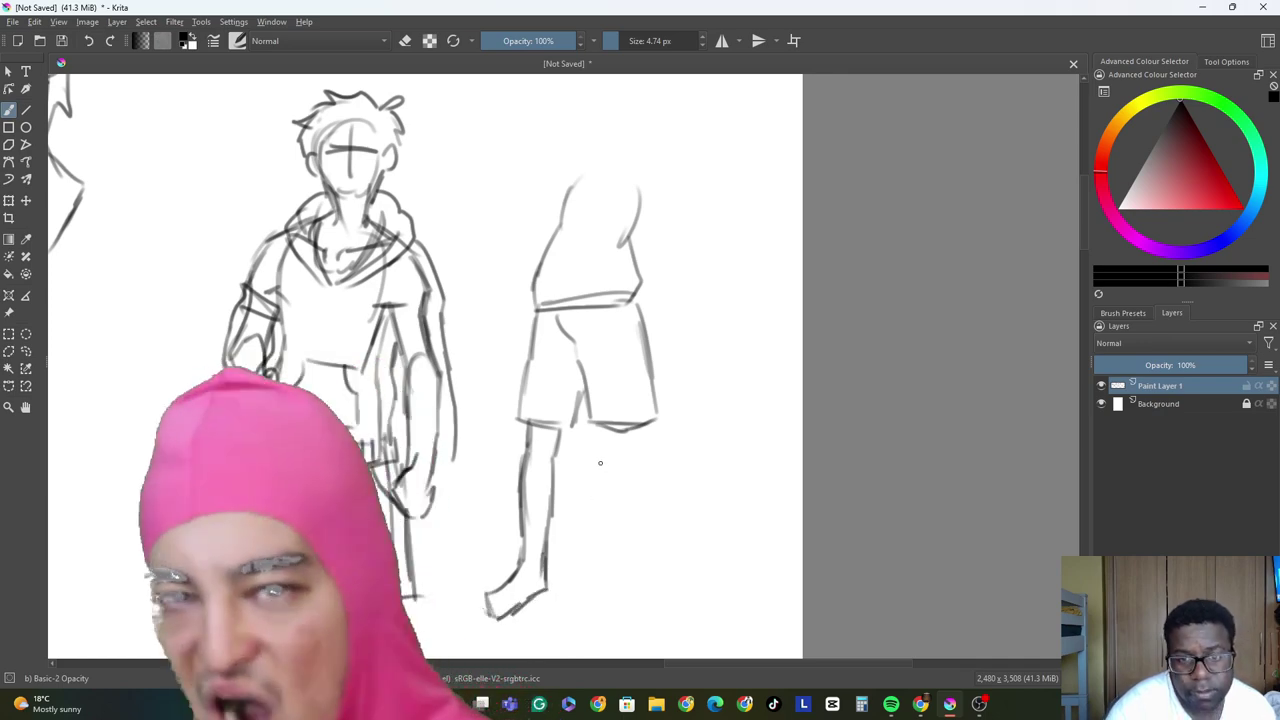
pyautogui.moveTo(608, 450); pyautogui.dragTo(622, 578)
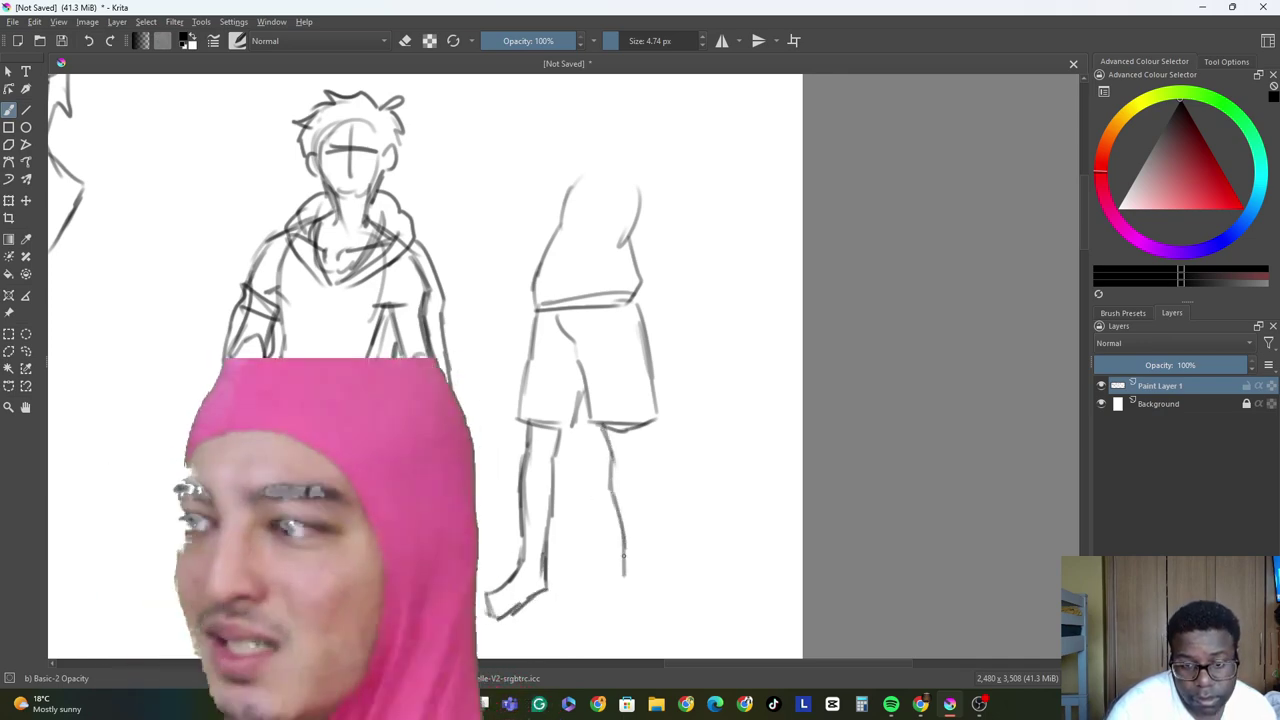
pyautogui.moveTo(636, 430)
pyautogui.mouseDown()
pyautogui.moveTo(645, 580)
pyautogui.moveTo(624, 600)
pyautogui.moveTo(631, 621)
pyautogui.mouseUp()
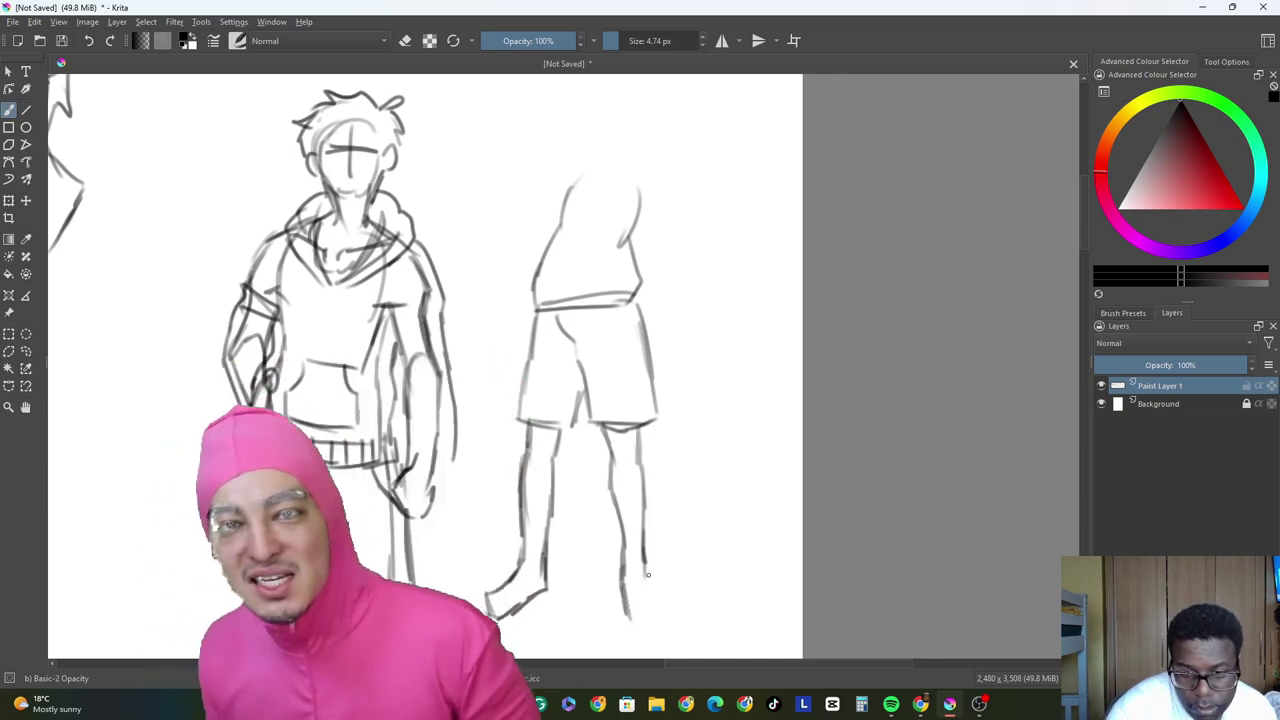
pyautogui.moveTo(647, 574)
pyautogui.mouseDown()
pyautogui.moveTo(662, 618)
pyautogui.moveTo(632, 622)
pyautogui.mouseUp()
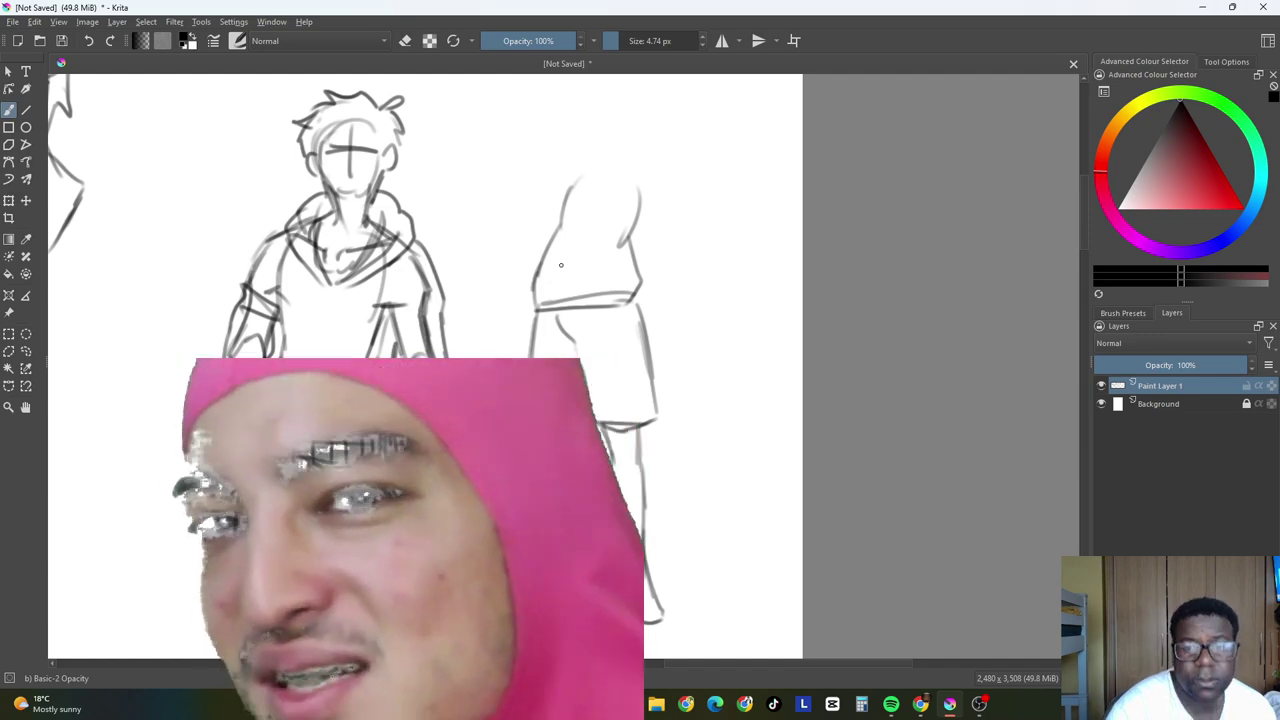
# Sketch the second figure's shoulders and arms, one hand resting at the hip and the other a hanging fist.
pyautogui.moveTo(646, 166)
pyautogui.mouseDown()
pyautogui.moveTo(670, 180)
pyautogui.moveTo(678, 235)
pyautogui.mouseUp()
pyautogui.moveTo(655, 182); pyautogui.dragTo(632, 240)
pyautogui.moveTo(564, 184)
pyautogui.mouseDown()
pyautogui.moveTo(556, 226)
pyautogui.moveTo(500, 290)
pyautogui.mouseUp()
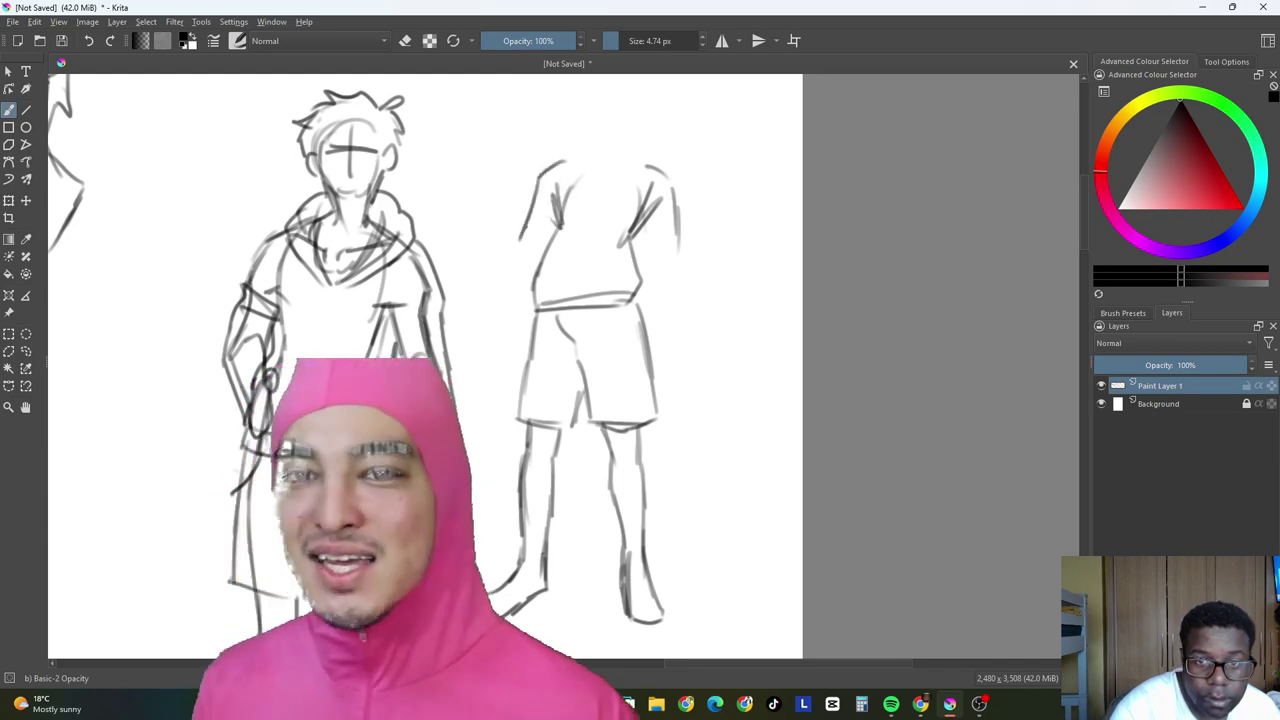
pyautogui.moveTo(672, 188)
pyautogui.mouseDown()
pyautogui.moveTo(689, 335)
pyautogui.moveTo(658, 344)
pyautogui.mouseUp()
pyautogui.moveTo(652, 346)
pyautogui.mouseDown()
pyautogui.moveTo(678, 374)
pyautogui.moveTo(693, 345)
pyautogui.mouseUp()
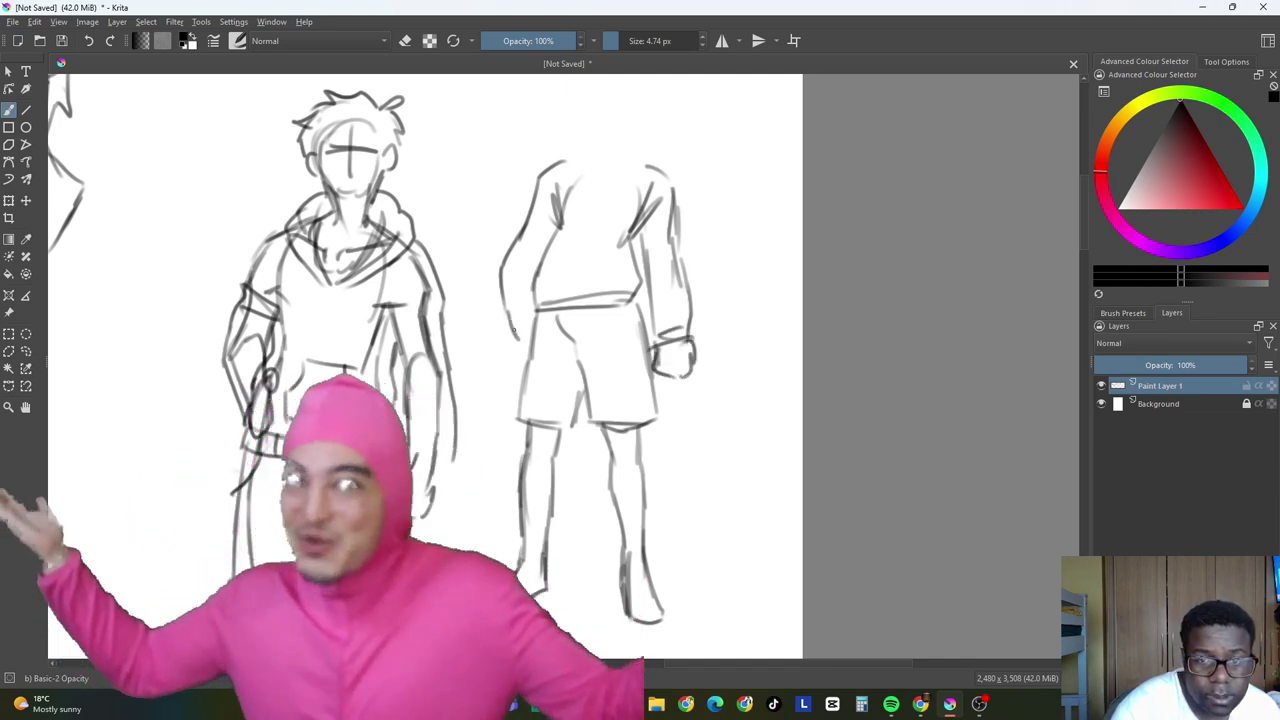
pyautogui.moveTo(536, 308)
pyautogui.mouseDown()
pyautogui.moveTo(541, 326)
pyautogui.moveTo(510, 358)
pyautogui.mouseUp()
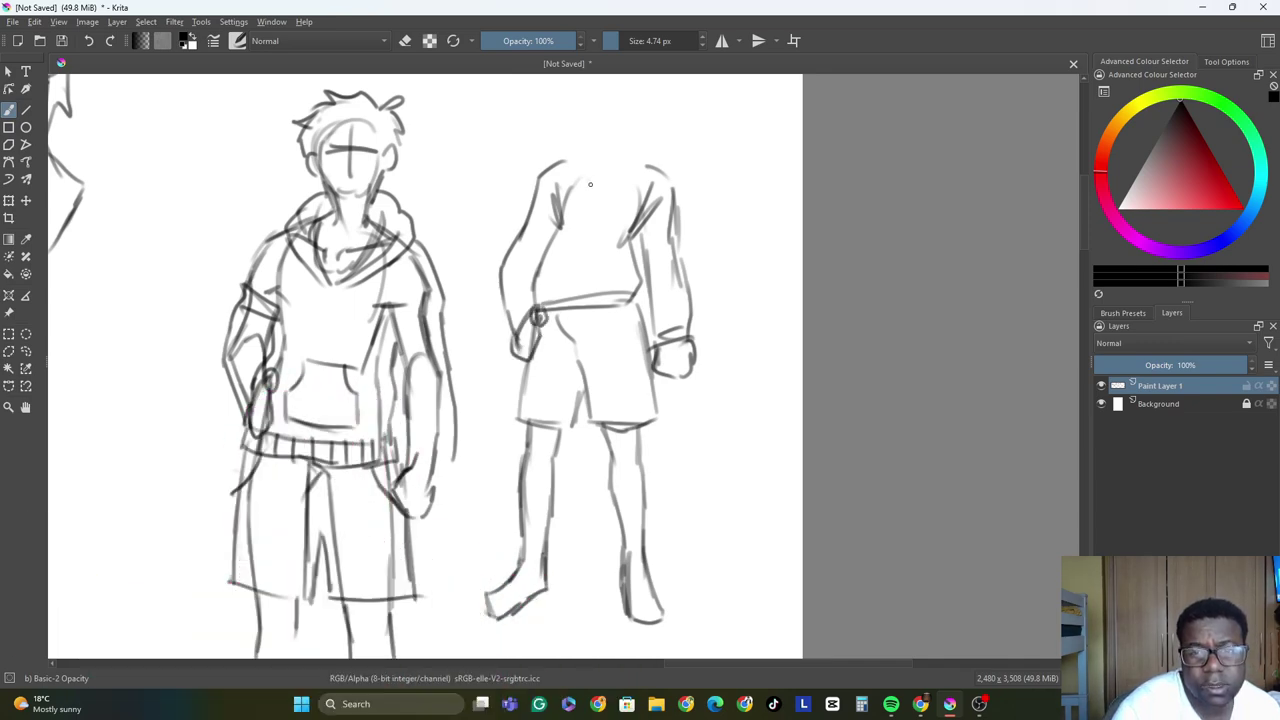
# Draw a folded hood around the second figure's neckline, with the neck, jaw and ear above it.
pyautogui.moveTo(590, 184)
pyautogui.mouseDown()
pyautogui.moveTo(576, 190)
pyautogui.moveTo(564, 158)
pyautogui.moveTo(561, 169)
pyautogui.moveTo(648, 140)
pyautogui.moveTo(604, 192)
pyautogui.mouseUp()
pyautogui.moveTo(650, 136); pyautogui.dragTo(670, 188)
pyautogui.moveTo(664, 176); pyautogui.dragTo(614, 192)
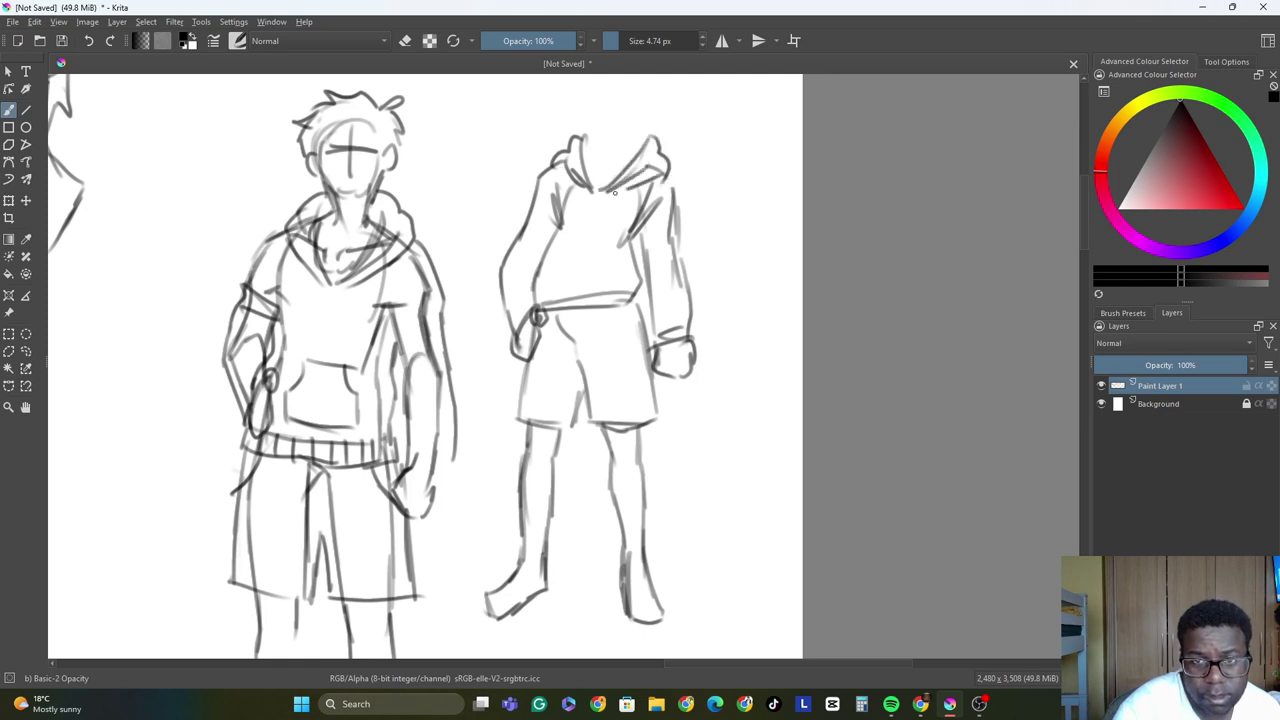
pyautogui.moveTo(599, 136)
pyautogui.mouseDown()
pyautogui.moveTo(577, 132)
pyautogui.moveTo(600, 127)
pyautogui.mouseUp()
pyautogui.moveTo(600, 128)
pyautogui.mouseDown()
pyautogui.moveTo(598, 152)
pyautogui.moveTo(619, 156)
pyautogui.moveTo(580, 102)
pyautogui.moveTo(588, 84)
pyautogui.moveTo(580, 126)
pyautogui.moveTo(596, 152)
pyautogui.moveTo(656, 132)
pyautogui.moveTo(625, 130)
pyautogui.mouseUp()
pyautogui.moveTo(632, 86)
pyautogui.mouseDown()
pyautogui.moveTo(624, 128)
pyautogui.moveTo(642, 118)
pyautogui.mouseUp()
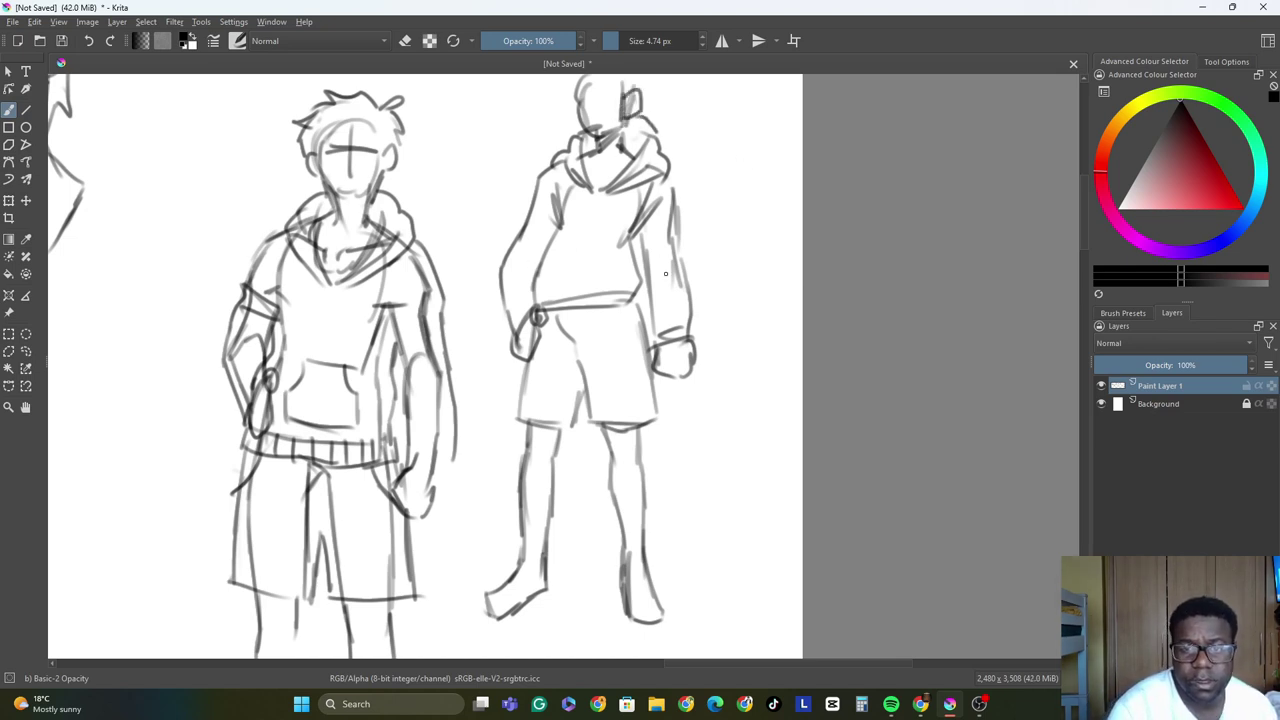
# Add short-sleeve cuffs across the second figure's upper arms, plus a front pouch pocket and hem band on the hoodie.
pyautogui.moveTo(670, 192)
pyautogui.mouseDown()
pyautogui.moveTo(671, 230)
pyautogui.moveTo(626, 241)
pyautogui.mouseUp()
pyautogui.moveTo(668, 229); pyautogui.dragTo(628, 244)
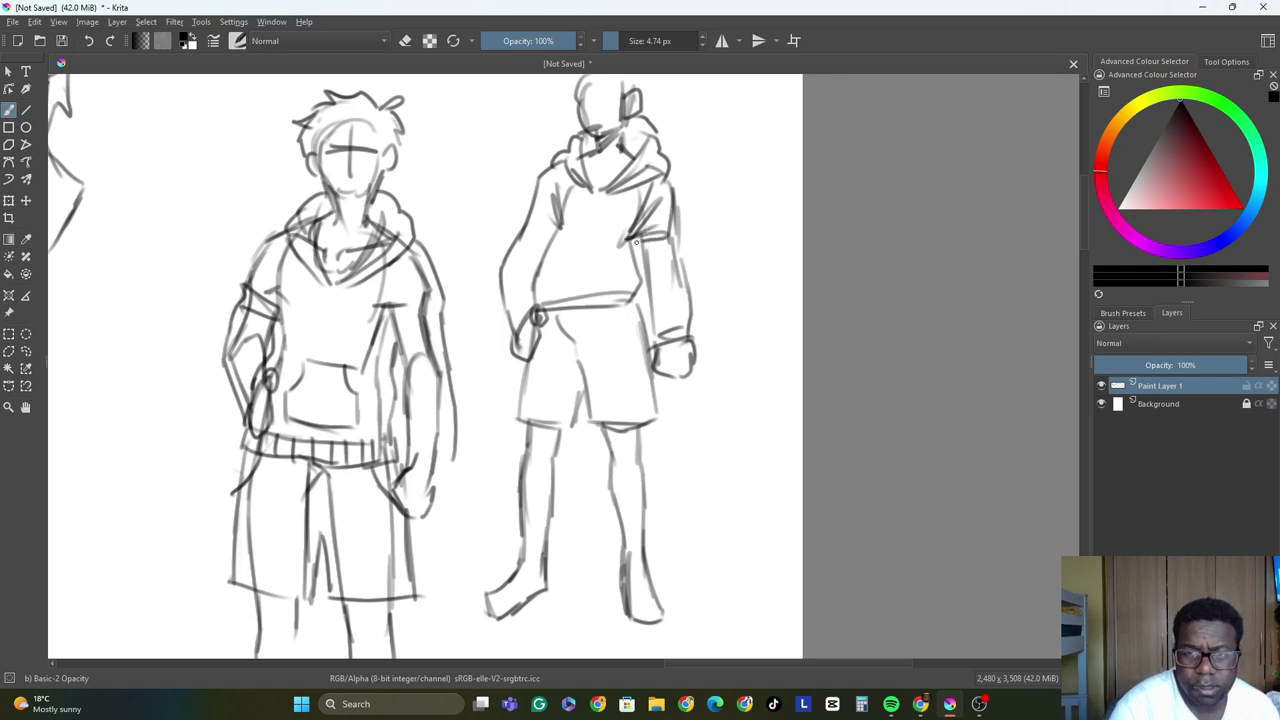
pyautogui.moveTo(559, 221)
pyautogui.mouseDown()
pyautogui.moveTo(534, 236)
pyautogui.moveTo(558, 262)
pyautogui.moveTo(555, 283)
pyautogui.moveTo(603, 246)
pyautogui.moveTo(613, 280)
pyautogui.moveTo(554, 289)
pyautogui.mouseUp()
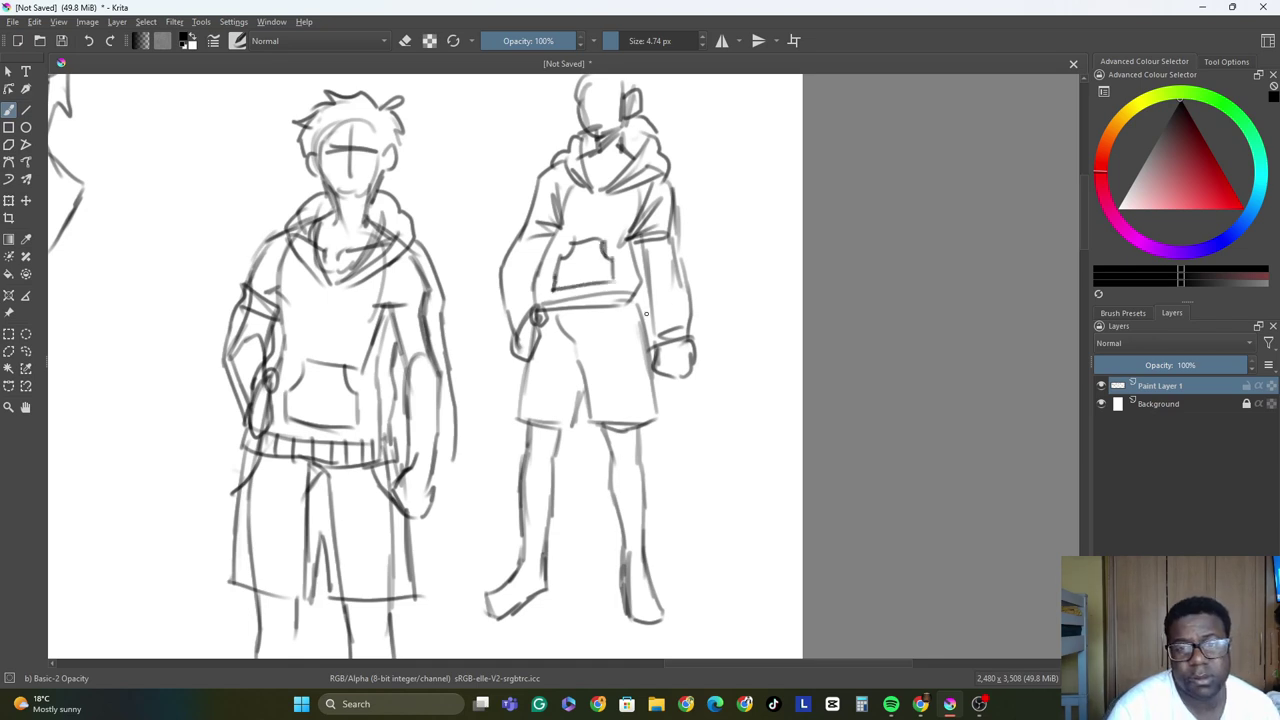
pyautogui.moveTo(647, 250)
pyautogui.mouseDown()
pyautogui.moveTo(652, 306)
pyautogui.moveTo(610, 326)
pyautogui.moveTo(541, 331)
pyautogui.mouseUp()
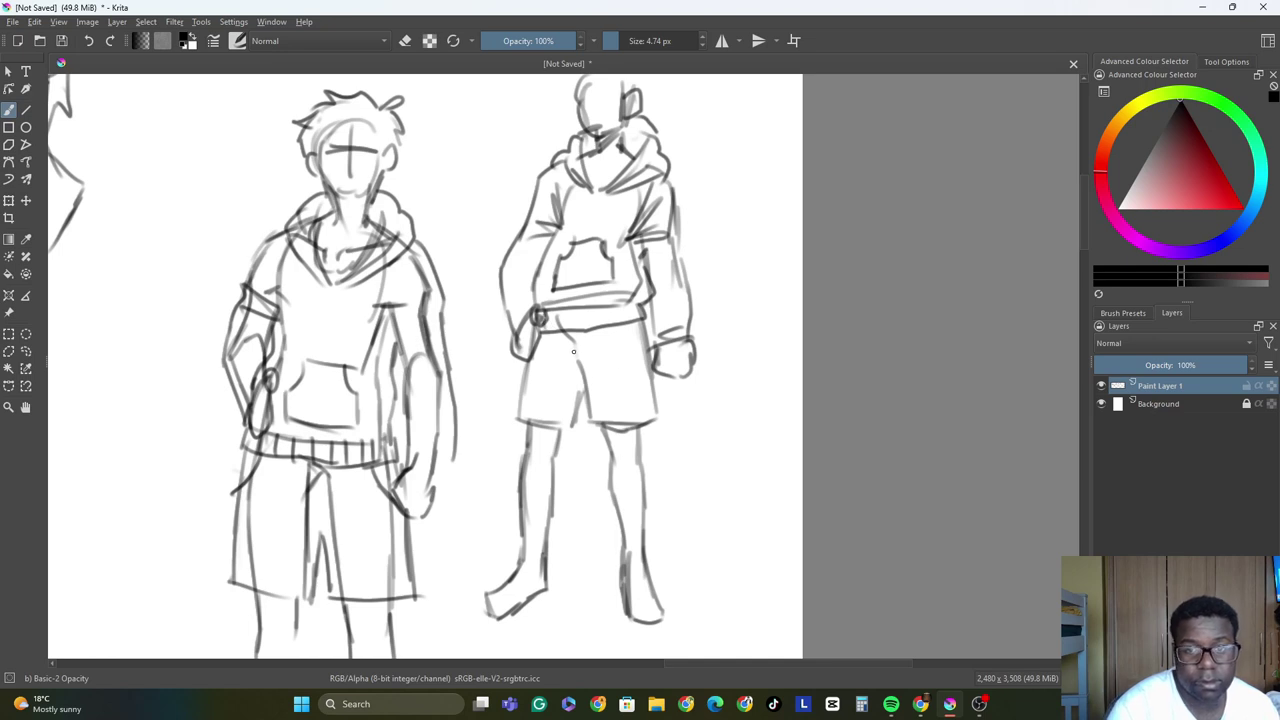
# Outline loose trouser legs around the second figure's lower legs, with notched hems at the ankles.
pyautogui.moveTo(518, 374)
pyautogui.mouseDown()
pyautogui.moveTo(500, 550)
pyautogui.moveTo(568, 556)
pyautogui.mouseUp()
pyautogui.moveTo(576, 418)
pyautogui.mouseDown()
pyautogui.moveTo(568, 566)
pyautogui.moveTo(600, 538)
pyautogui.moveTo(606, 578)
pyautogui.mouseUp()
pyautogui.moveTo(657, 399)
pyautogui.mouseDown()
pyautogui.moveTo(669, 549)
pyautogui.moveTo(604, 584)
pyautogui.moveTo(665, 575)
pyautogui.moveTo(661, 496)
pyautogui.mouseUp()
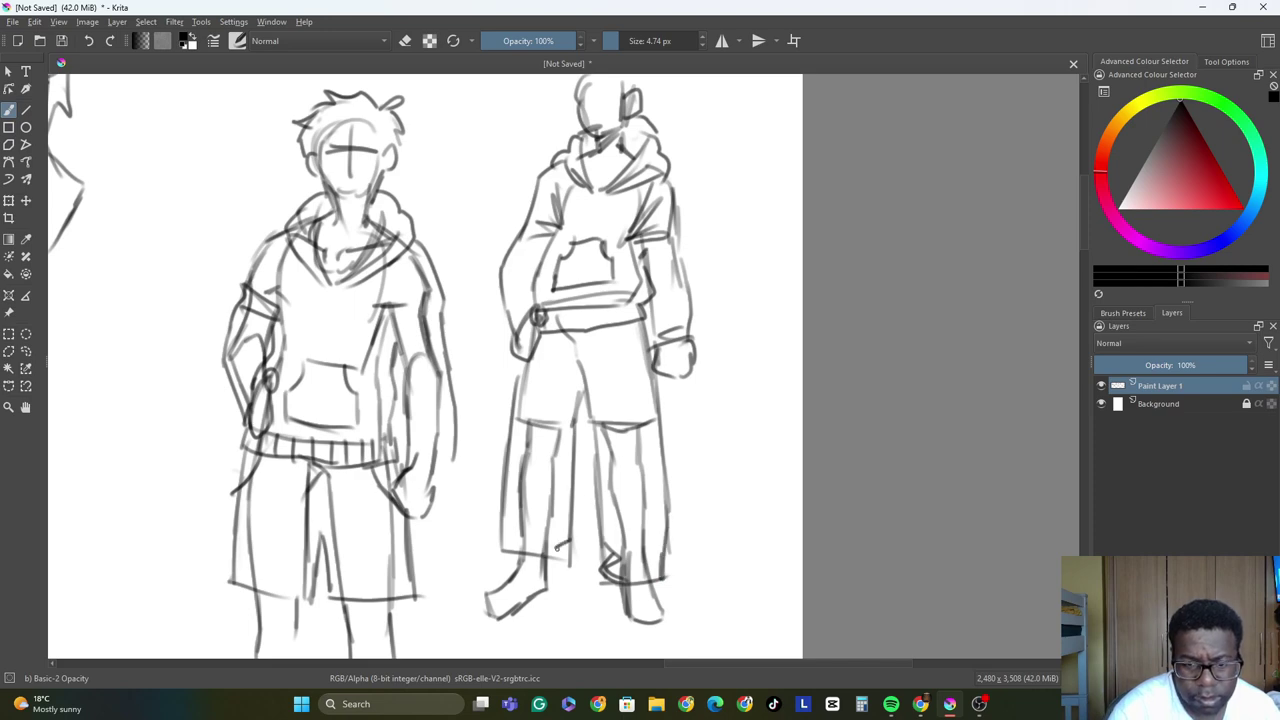
pyautogui.moveTo(557, 548)
pyautogui.mouseDown()
pyautogui.moveTo(563, 578)
pyautogui.moveTo(505, 574)
pyautogui.moveTo(502, 548)
pyautogui.mouseUp()
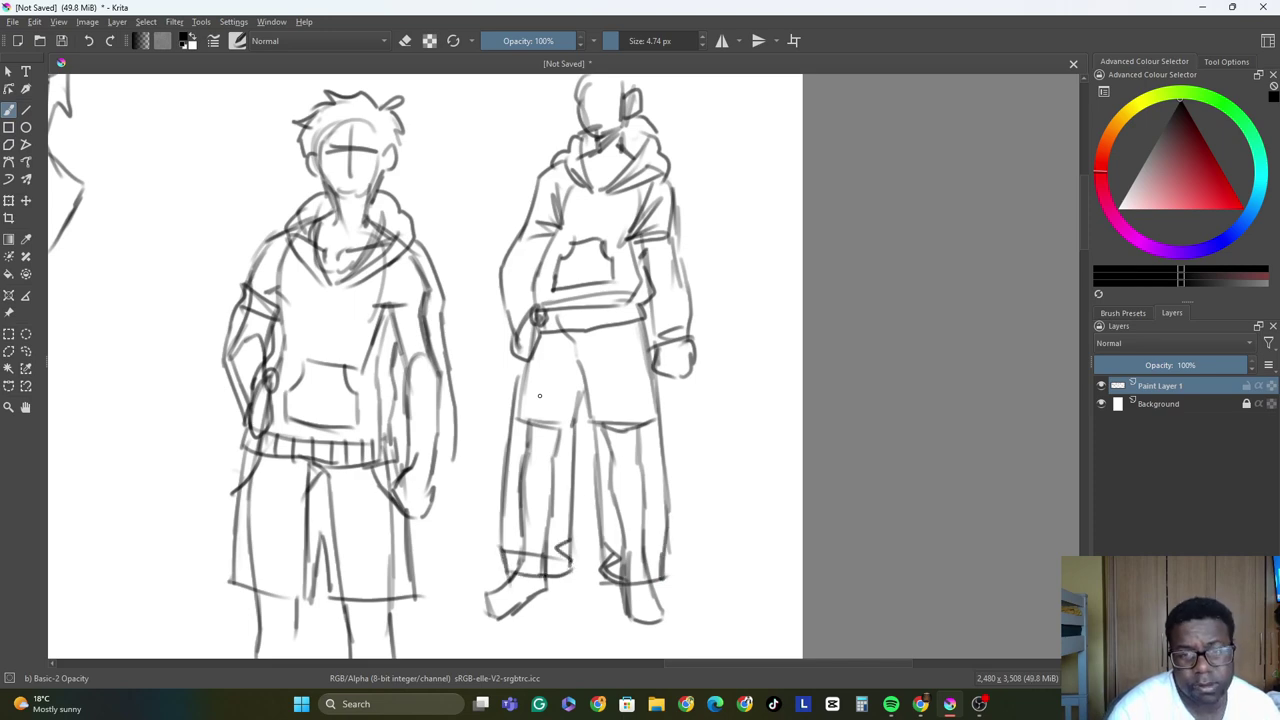
# Widen the second figure's shorts with a hem over each trouser leg and add curved panel lines below them.
pyautogui.moveTo(524, 360); pyautogui.dragTo(506, 444)
pyautogui.moveTo(506, 410)
pyautogui.mouseDown()
pyautogui.moveTo(550, 417)
pyautogui.moveTo(543, 453)
pyautogui.moveTo(578, 488)
pyautogui.mouseUp()
pyautogui.moveTo(612, 414)
pyautogui.mouseDown()
pyautogui.moveTo(598, 478)
pyautogui.moveTo(652, 420)
pyautogui.moveTo(670, 480)
pyautogui.mouseUp()
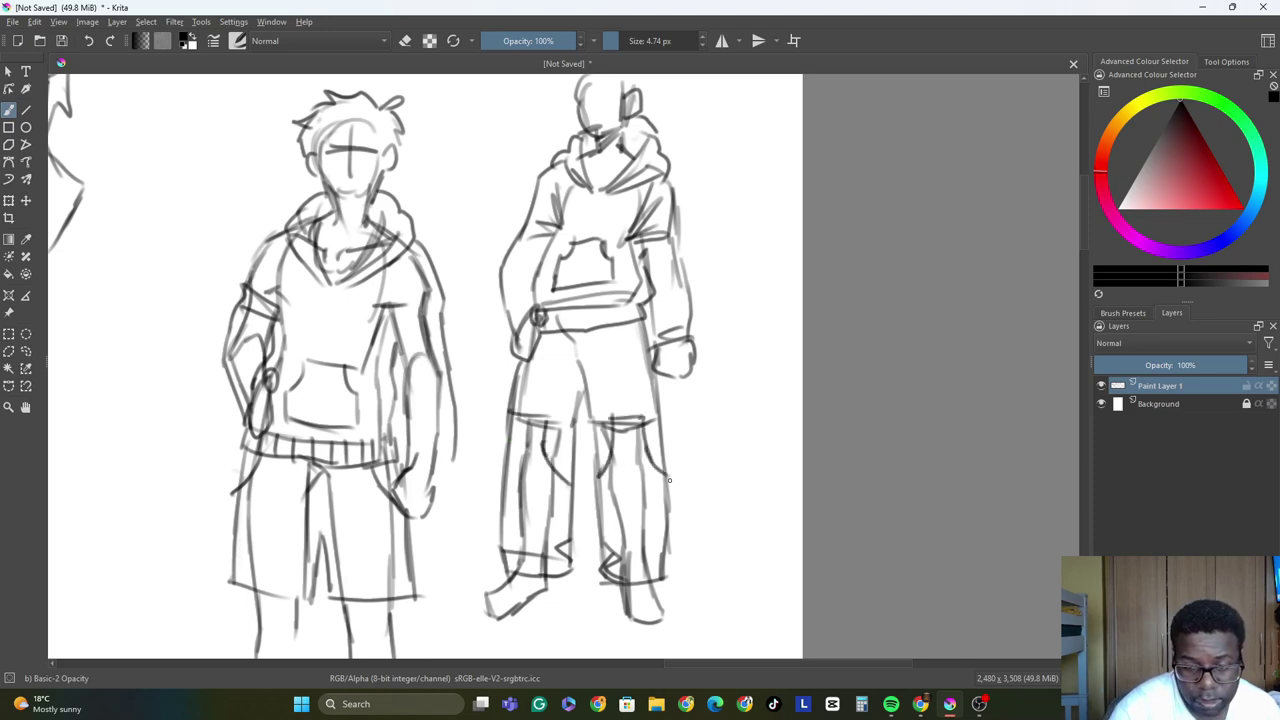
# Shade the second figure's shorts, sleeves, pouch pocket and hood lining with diagonal hatching.
pyautogui.moveTo(569, 452)
pyautogui.mouseDown()
pyautogui.moveTo(586, 378)
pyautogui.moveTo(568, 346)
pyautogui.moveTo(614, 330)
pyautogui.moveTo(632, 362)
pyautogui.moveTo(632, 426)
pyautogui.moveTo(656, 466)
pyautogui.mouseUp()
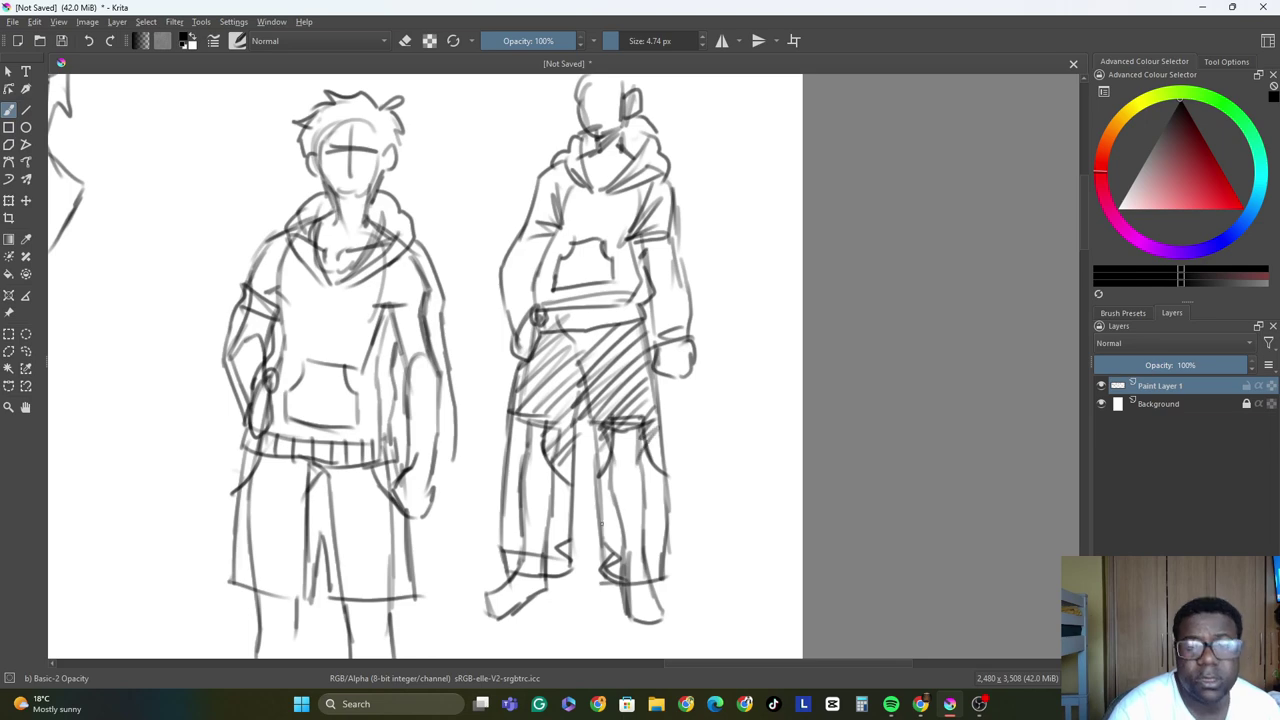
pyautogui.moveTo(505, 279)
pyautogui.mouseDown()
pyautogui.moveTo(525, 217)
pyautogui.moveTo(534, 203)
pyautogui.moveTo(554, 221)
pyautogui.moveTo(557, 170)
pyautogui.moveTo(575, 205)
pyautogui.mouseUp()
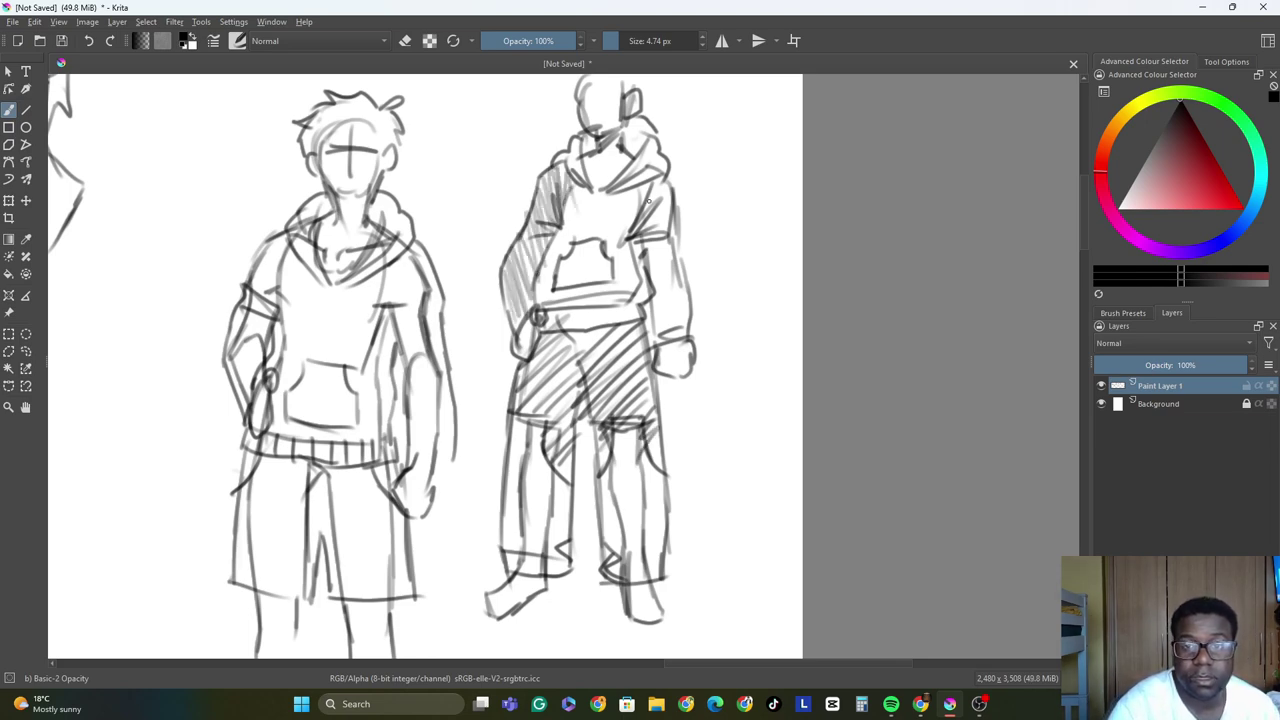
pyautogui.moveTo(640, 175); pyautogui.dragTo(680, 350)
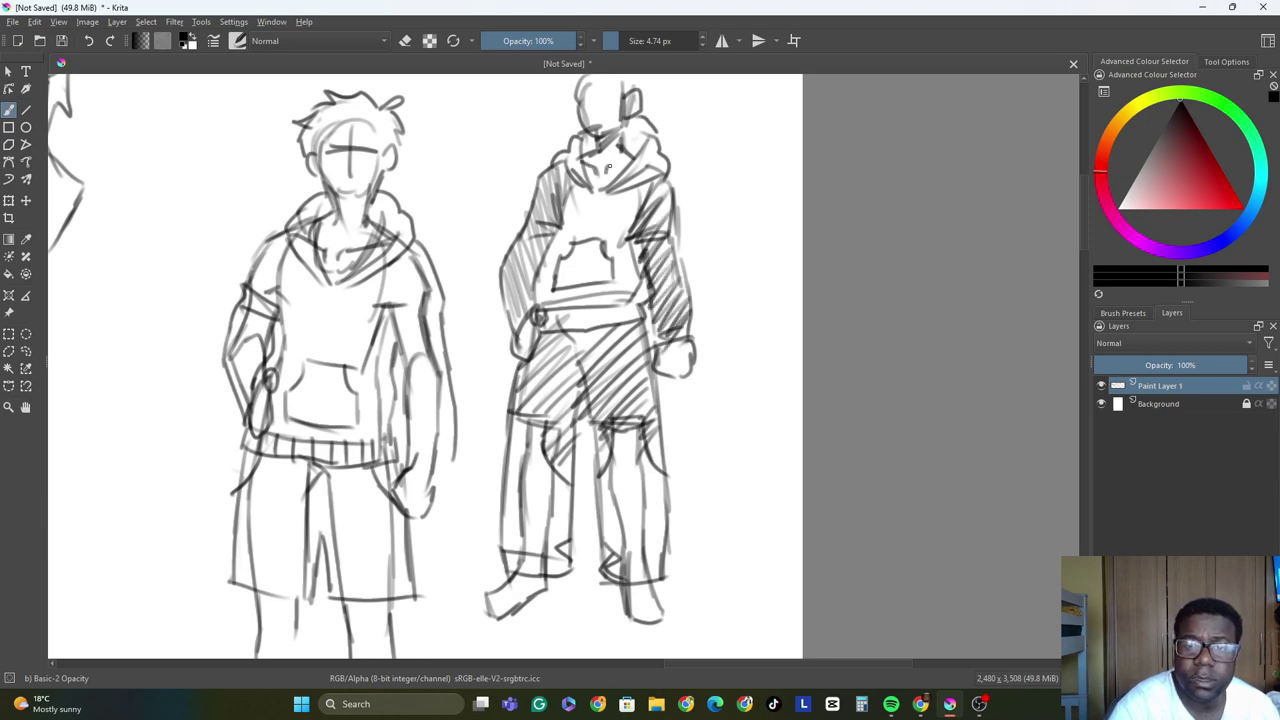
pyautogui.moveTo(608, 167); pyautogui.dragTo(641, 162)
pyautogui.moveTo(611, 275)
pyautogui.mouseDown()
pyautogui.moveTo(591, 242)
pyautogui.moveTo(588, 279)
pyautogui.moveTo(620, 292)
pyautogui.mouseUp()
pyautogui.moveTo(610, 448); pyautogui.dragTo(602, 470)
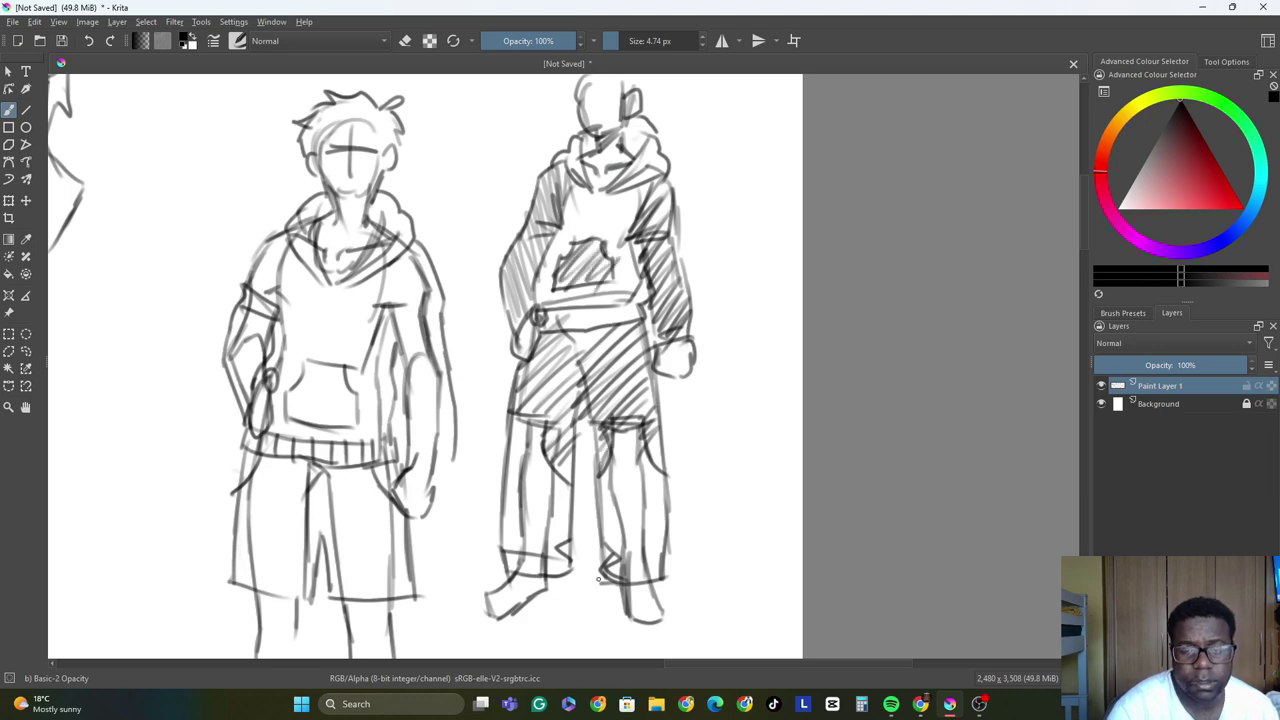
# Outline a chunky shoe around each of the second figure's feet and fill both with dark hatching.
pyautogui.moveTo(545, 570)
pyautogui.mouseDown()
pyautogui.moveTo(541, 610)
pyautogui.moveTo(498, 628)
pyautogui.mouseUp()
pyautogui.moveTo(508, 580)
pyautogui.mouseDown()
pyautogui.moveTo(480, 605)
pyautogui.moveTo(481, 623)
pyautogui.moveTo(515, 626)
pyautogui.moveTo(540, 582)
pyautogui.mouseUp()
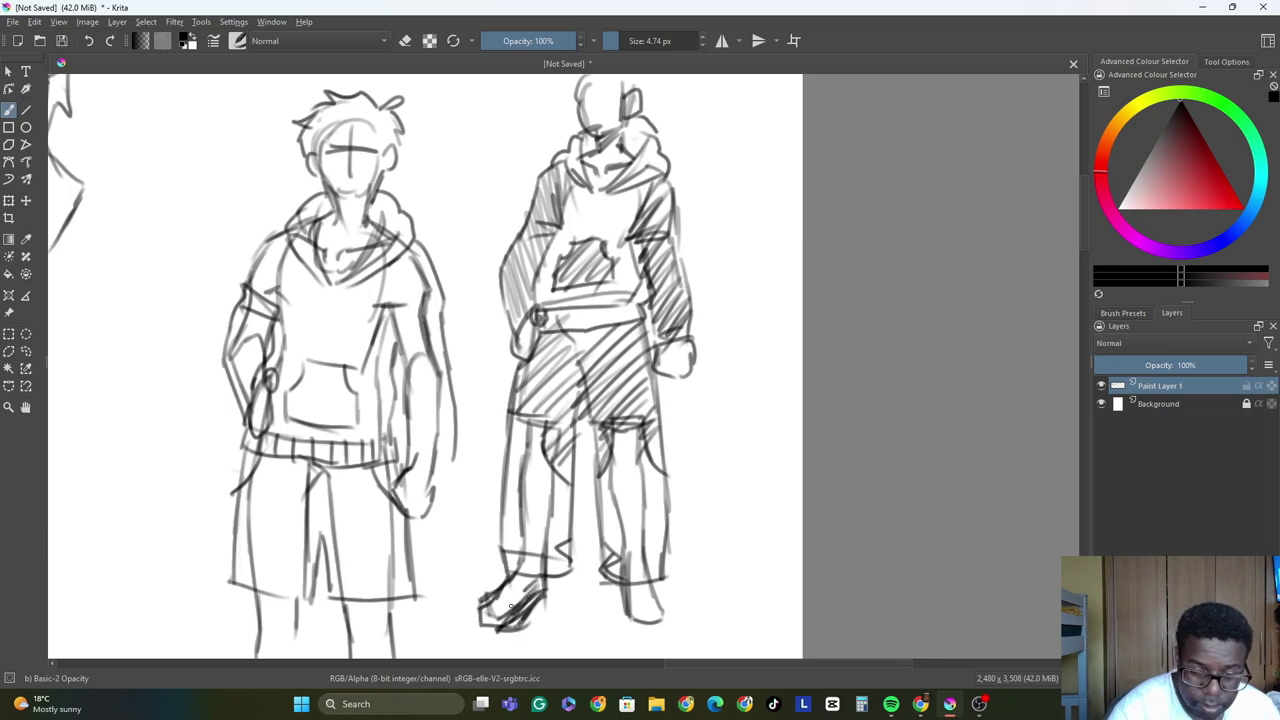
pyautogui.moveTo(490, 624)
pyautogui.mouseDown()
pyautogui.moveTo(530, 578)
pyautogui.moveTo(512, 578)
pyautogui.mouseUp()
pyautogui.moveTo(616, 592); pyautogui.dragTo(626, 630)
pyautogui.moveTo(624, 630); pyautogui.dragTo(660, 626)
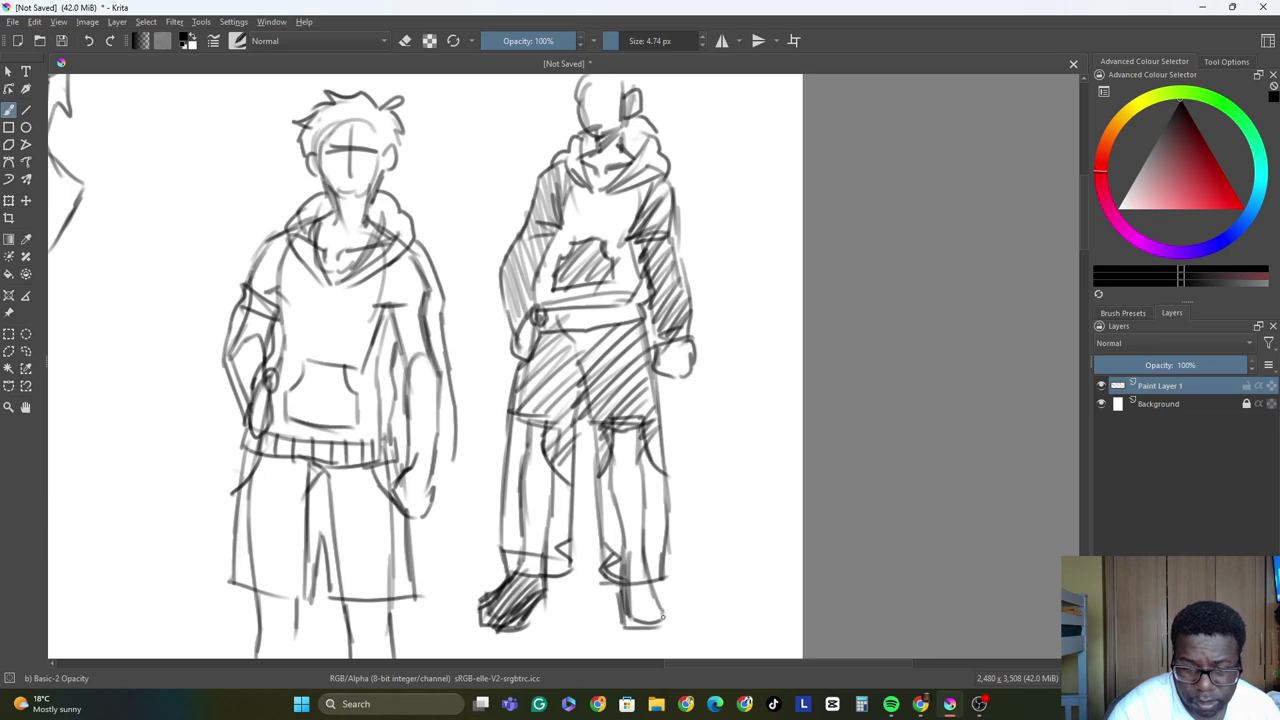
pyautogui.moveTo(656, 582); pyautogui.dragTo(650, 612)
pyautogui.moveTo(668, 582)
pyautogui.mouseDown()
pyautogui.moveTo(662, 616)
pyautogui.moveTo(650, 584)
pyautogui.mouseUp()
pyautogui.moveTo(644, 628); pyautogui.dragTo(632, 584)
pyautogui.moveTo(624, 626); pyautogui.dragTo(620, 584)
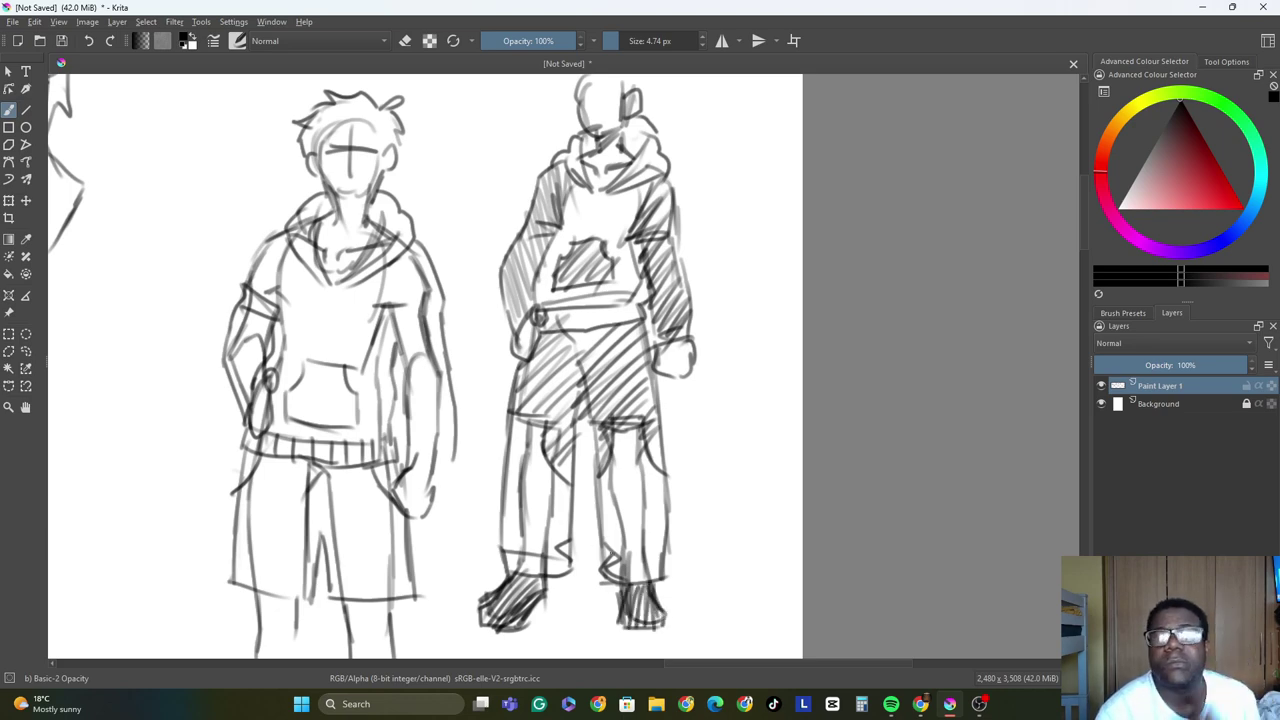
# Clear all the head and figure sketches from Paint Layer 1.
pyautogui.press('-')
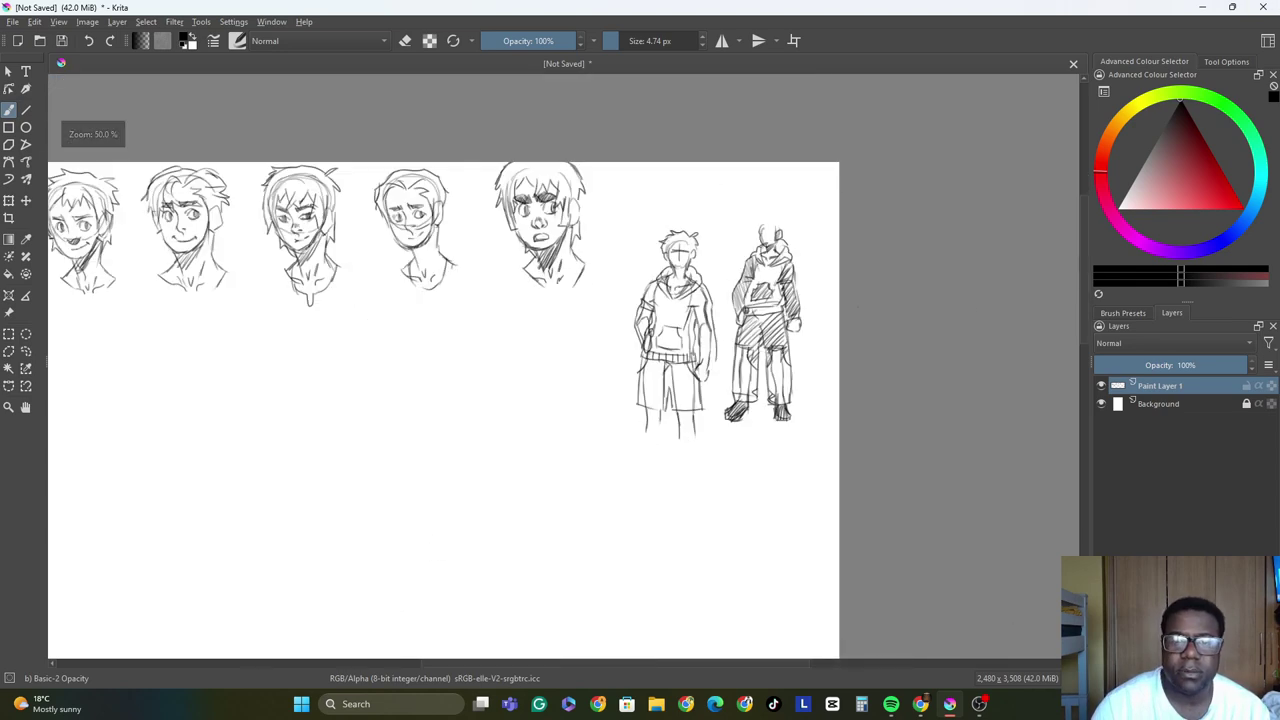
pyautogui.scroll(-1, 500, 230)
pyautogui.scroll(4, 500, 230)
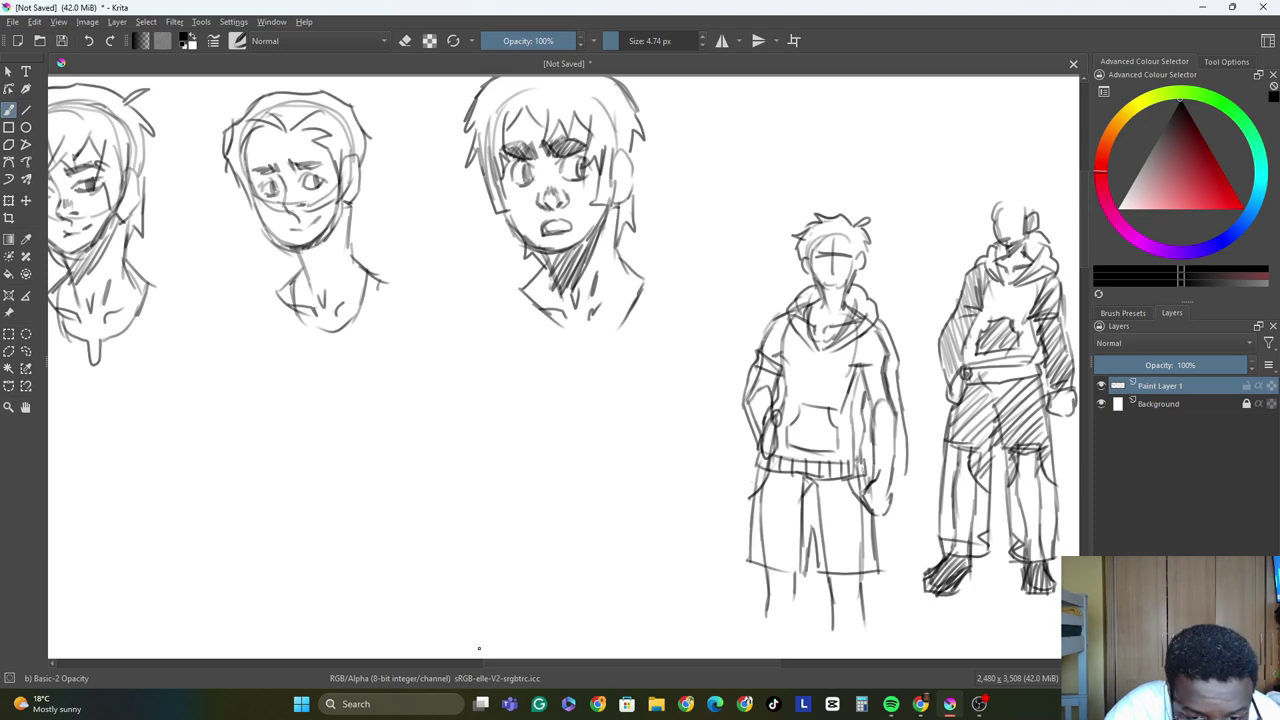
pyautogui.hscroll(-1, 475, 668)
pyautogui.hscroll(-5, 475, 668)
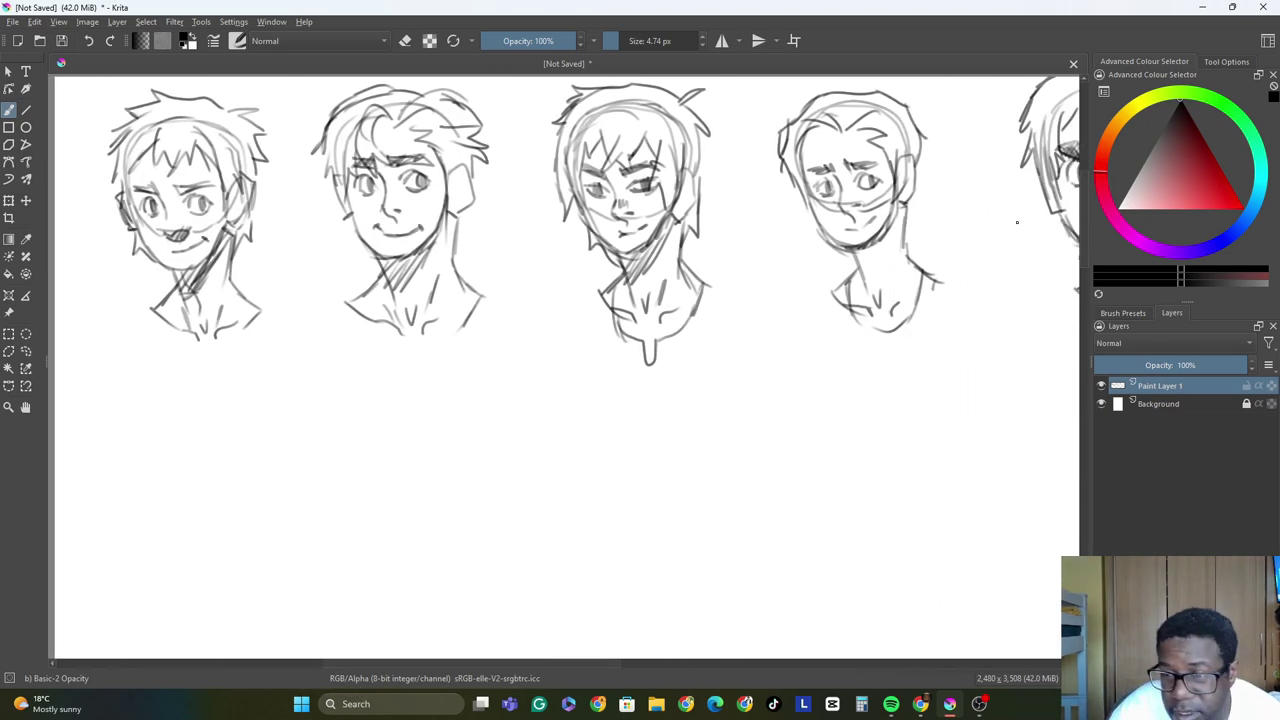
pyautogui.press('Delete')
# Sketch the headless torso of a new standing figure with slanted side lines, a pinched waist and curving hips.
pyautogui.moveTo(339, 162); pyautogui.dragTo(307, 220)
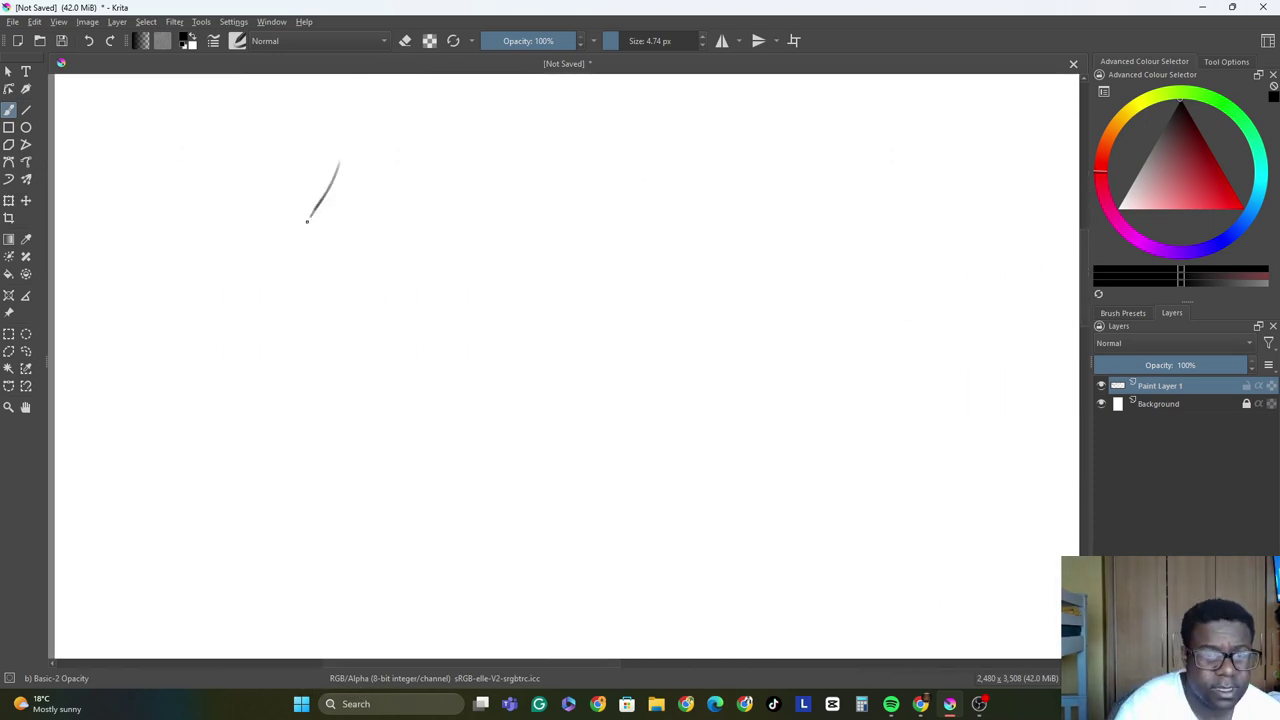
pyautogui.moveTo(277, 164); pyautogui.dragTo(258, 222)
pyautogui.moveTo(265, 176); pyautogui.dragTo(234, 284)
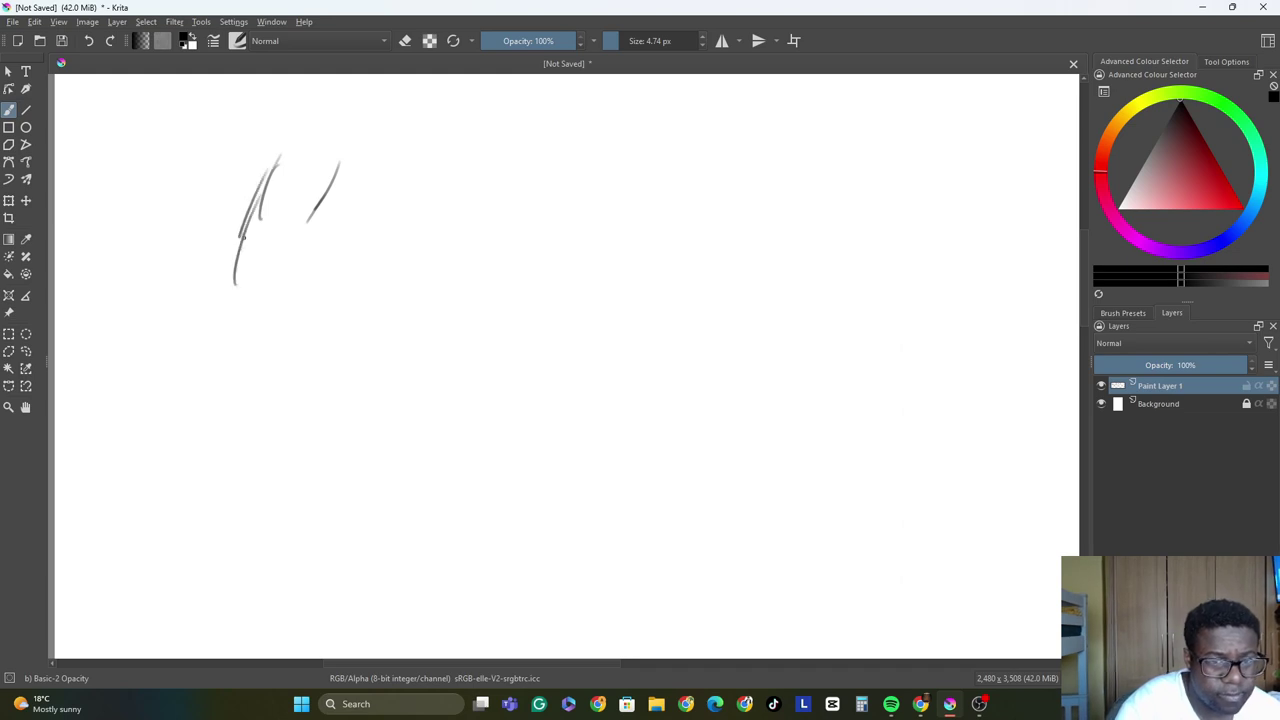
pyautogui.moveTo(246, 228); pyautogui.dragTo(236, 320)
pyautogui.moveTo(324, 188)
pyautogui.mouseDown()
pyautogui.moveTo(307, 222)
pyautogui.moveTo(334, 314)
pyautogui.mouseUp()
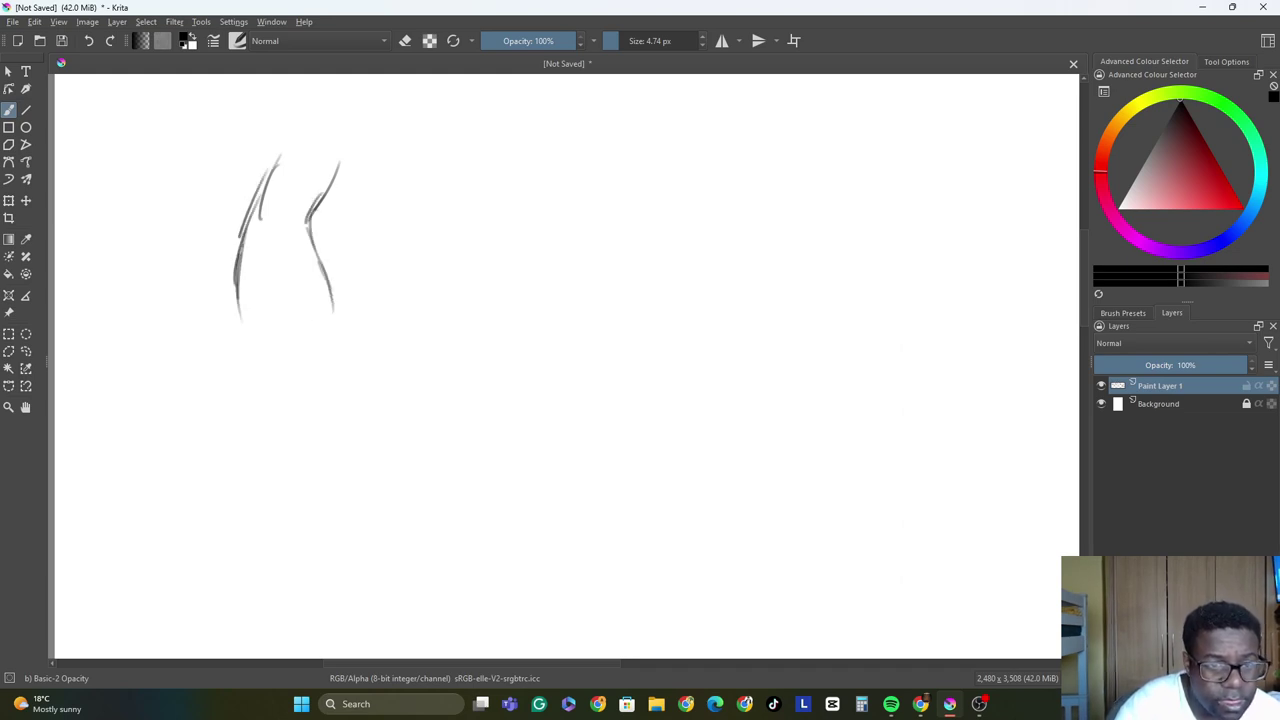
pyautogui.moveTo(256, 208); pyautogui.dragTo(244, 284)
pyautogui.moveTo(250, 234); pyautogui.dragTo(240, 322)
pyautogui.moveTo(248, 242); pyautogui.dragTo(241, 318)
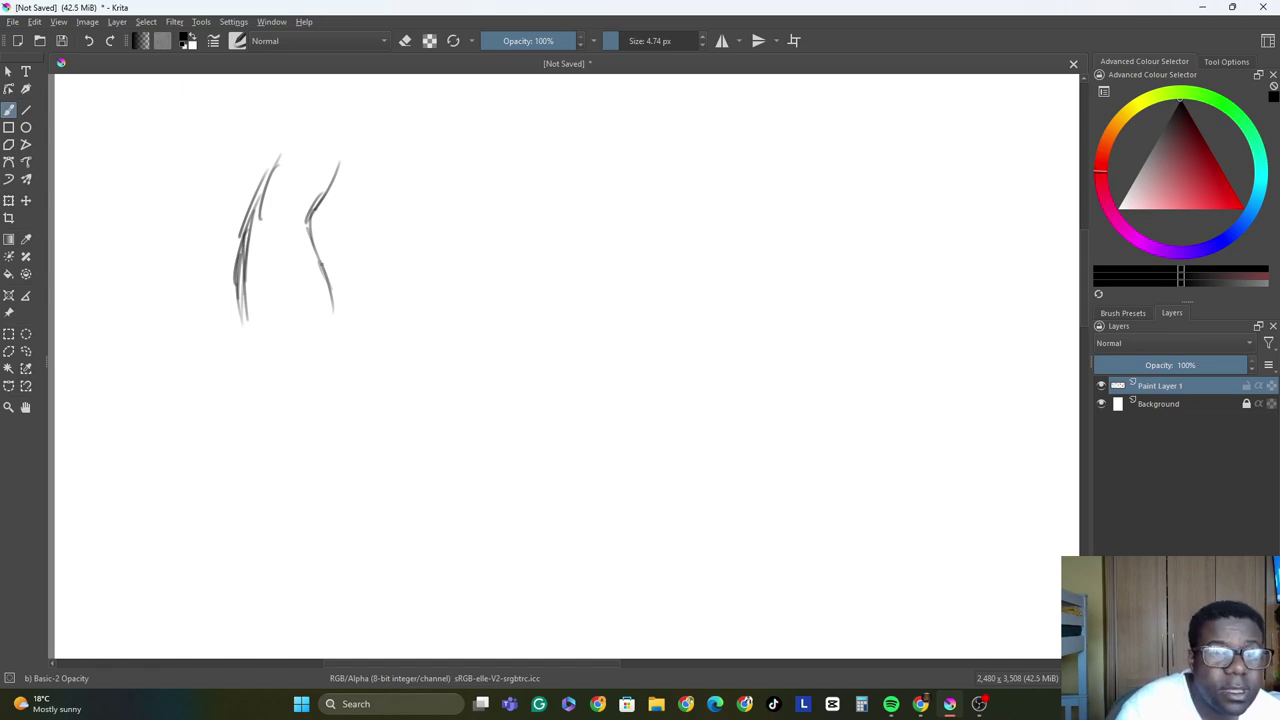
# Draw the figure's thighs in a wide stance and extend the straight leg down to a trouser hem.
pyautogui.moveTo(320, 262); pyautogui.dragTo(358, 384)
pyautogui.moveTo(303, 313); pyautogui.dragTo(356, 416)
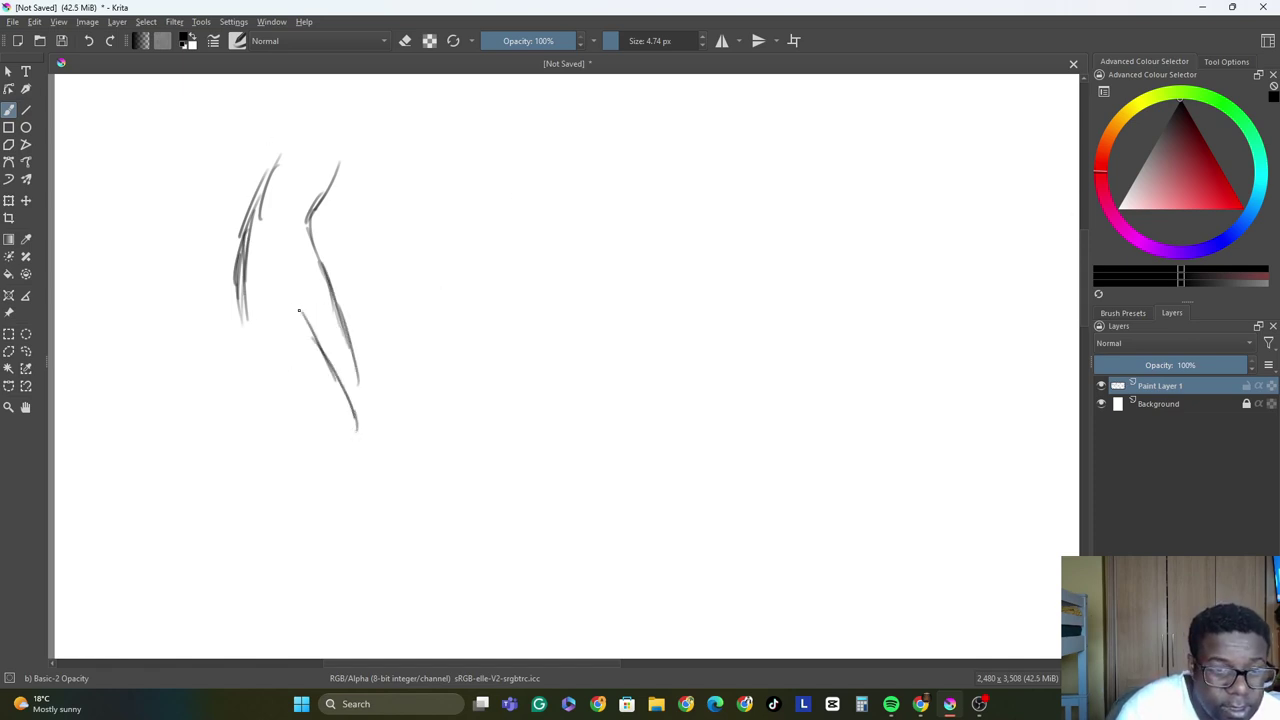
pyautogui.moveTo(298, 311)
pyautogui.mouseDown()
pyautogui.moveTo(277, 296)
pyautogui.moveTo(265, 385)
pyautogui.mouseUp()
pyautogui.moveTo(243, 272); pyautogui.dragTo(245, 458)
pyautogui.moveTo(270, 367); pyautogui.dragTo(268, 485)
pyautogui.moveTo(248, 430)
pyautogui.mouseDown()
pyautogui.moveTo(236, 489)
pyautogui.moveTo(283, 492)
pyautogui.mouseUp()
pyautogui.moveTo(272, 460); pyautogui.dragTo(275, 492)
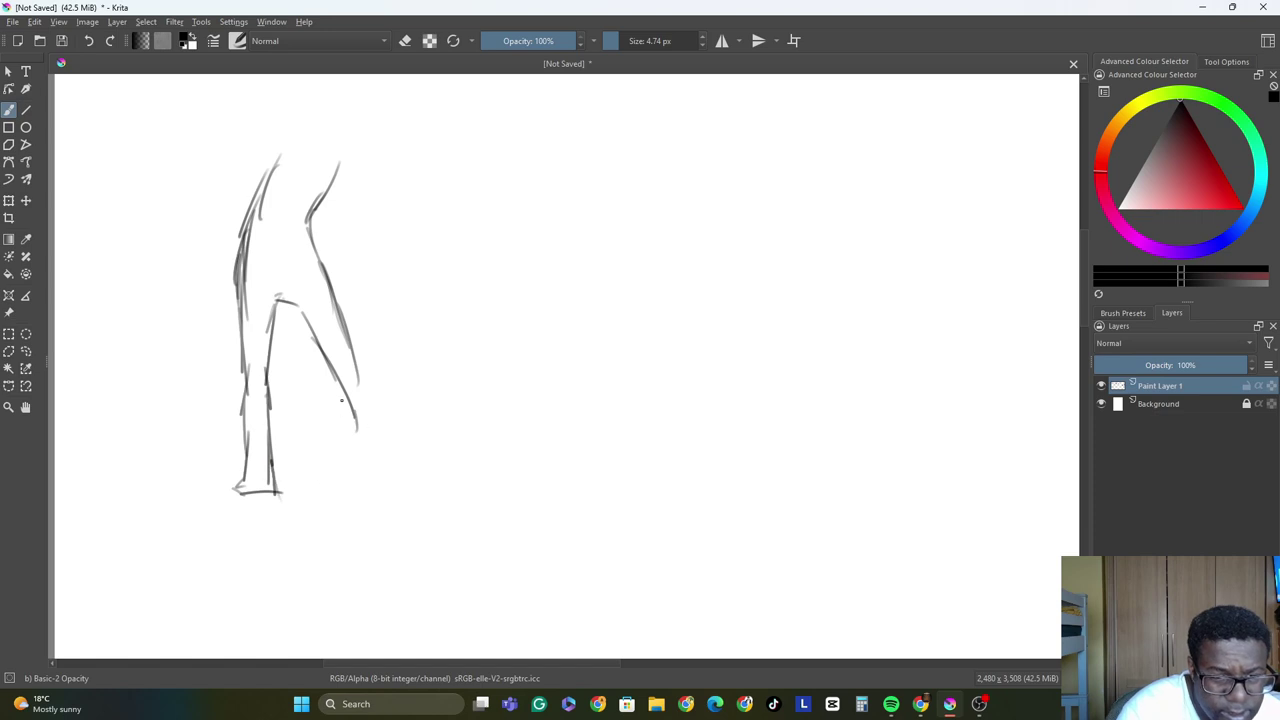
# Finish the figure's angled lower leg with a hem and add a small pointed foot under each trouser leg.
pyautogui.moveTo(338, 382); pyautogui.dragTo(357, 495)
pyautogui.moveTo(352, 352)
pyautogui.mouseDown()
pyautogui.moveTo(394, 494)
pyautogui.moveTo(360, 521)
pyautogui.moveTo(390, 534)
pyautogui.moveTo(357, 526)
pyautogui.mouseUp()
pyautogui.moveTo(364, 497); pyautogui.dragTo(351, 534)
pyautogui.moveTo(351, 534); pyautogui.dragTo(380, 538)
pyautogui.moveTo(246, 450); pyautogui.dragTo(234, 512)
pyautogui.moveTo(226, 514)
pyautogui.mouseDown()
pyautogui.moveTo(263, 514)
pyautogui.moveTo(264, 493)
pyautogui.moveTo(226, 519)
pyautogui.mouseUp()
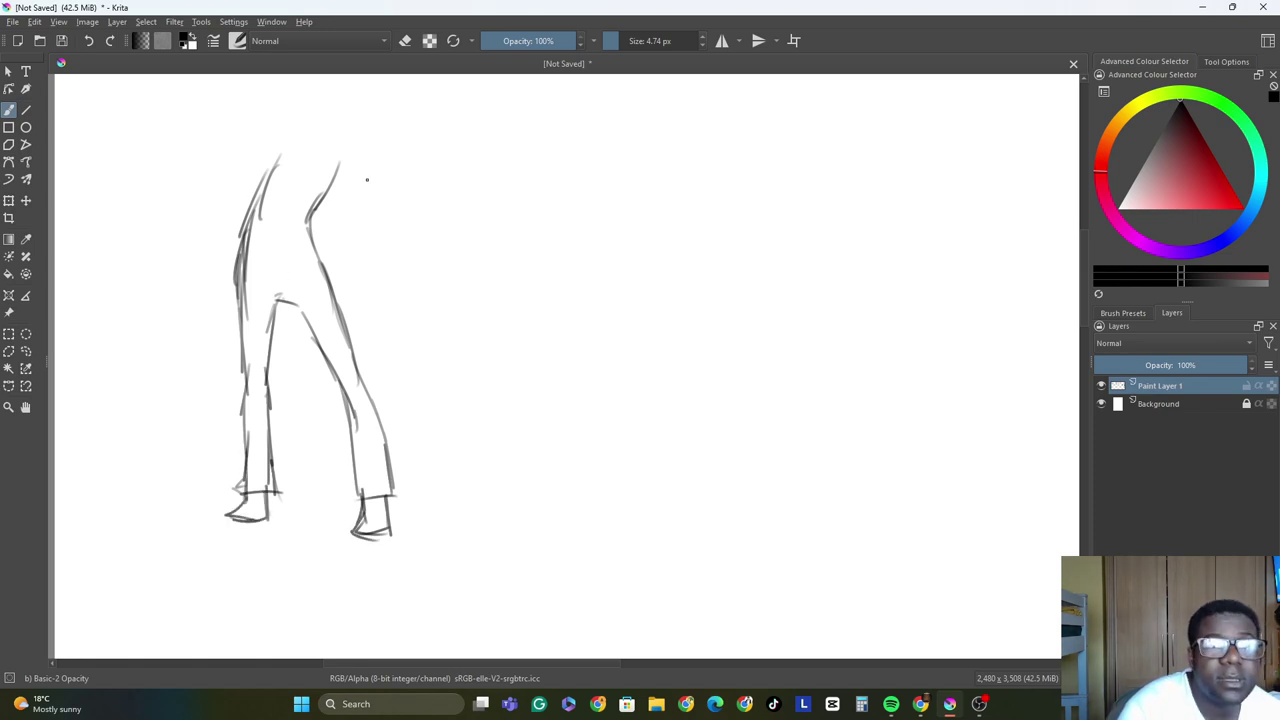
# Add shoulders, hanging arms with closed hands, and a neck with collarbones to the figure.
pyautogui.moveTo(340, 129); pyautogui.dragTo(366, 212)
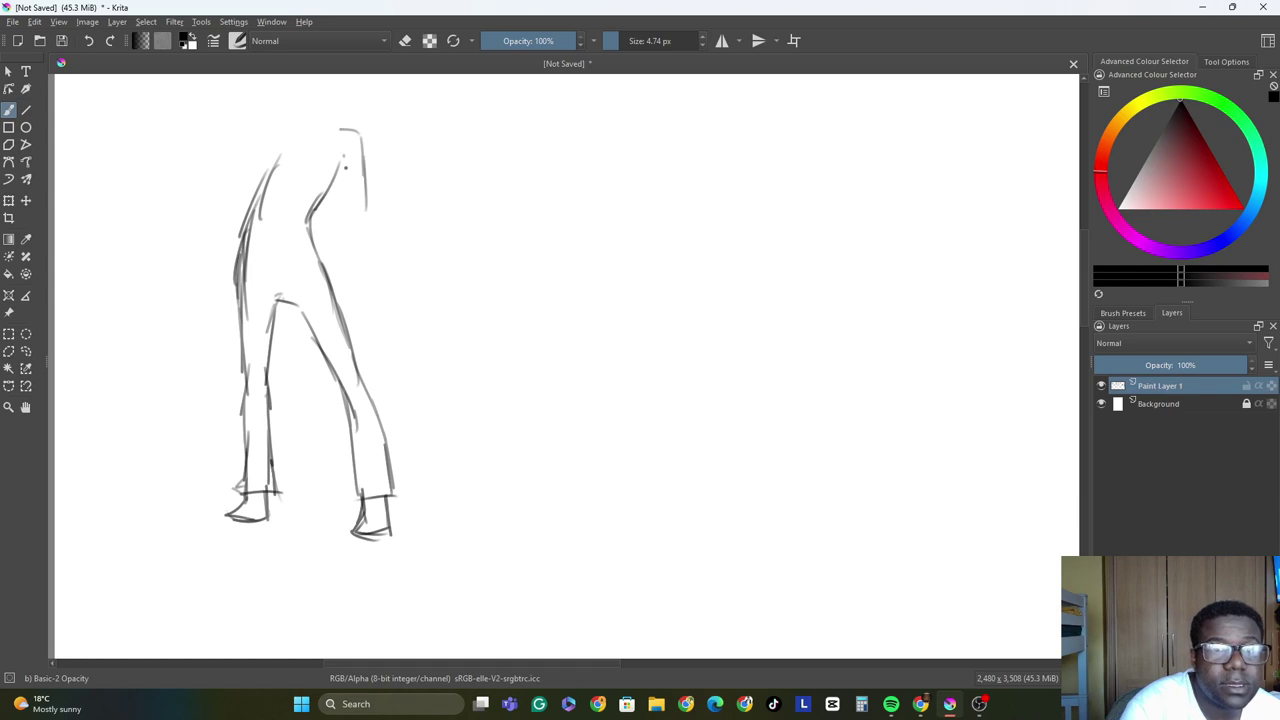
pyautogui.moveTo(341, 155); pyautogui.dragTo(355, 232)
pyautogui.moveTo(292, 129)
pyautogui.mouseDown()
pyautogui.moveTo(253, 176)
pyautogui.moveTo(238, 255)
pyautogui.mouseUp()
pyautogui.moveTo(364, 196); pyautogui.dragTo(383, 290)
pyautogui.moveTo(352, 224)
pyautogui.mouseDown()
pyautogui.moveTo(366, 328)
pyautogui.moveTo(392, 300)
pyautogui.moveTo(380, 256)
pyautogui.mouseUp()
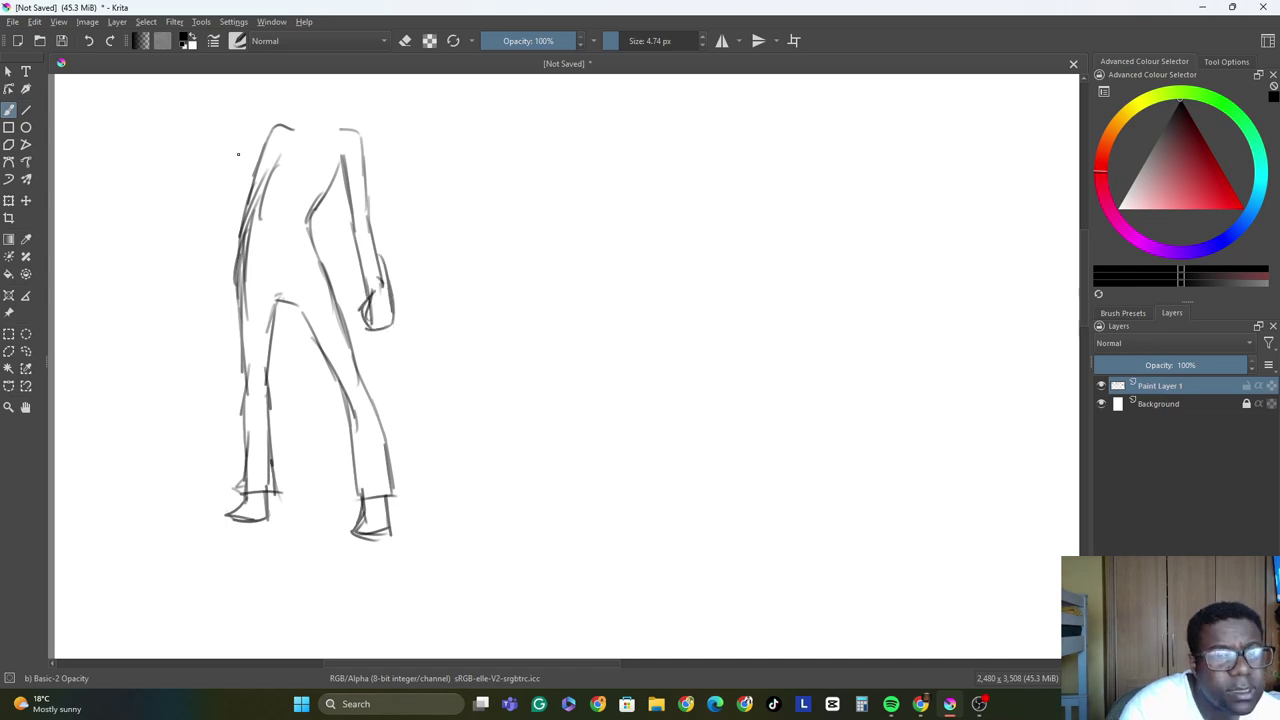
pyautogui.moveTo(248, 195)
pyautogui.mouseDown()
pyautogui.moveTo(213, 269)
pyautogui.moveTo(218, 319)
pyautogui.moveTo(230, 317)
pyautogui.moveTo(227, 272)
pyautogui.moveTo(224, 314)
pyautogui.mouseUp()
pyautogui.moveTo(280, 128)
pyautogui.mouseDown()
pyautogui.moveTo(298, 140)
pyautogui.moveTo(337, 130)
pyautogui.moveTo(322, 116)
pyautogui.moveTo(298, 128)
pyautogui.mouseUp()
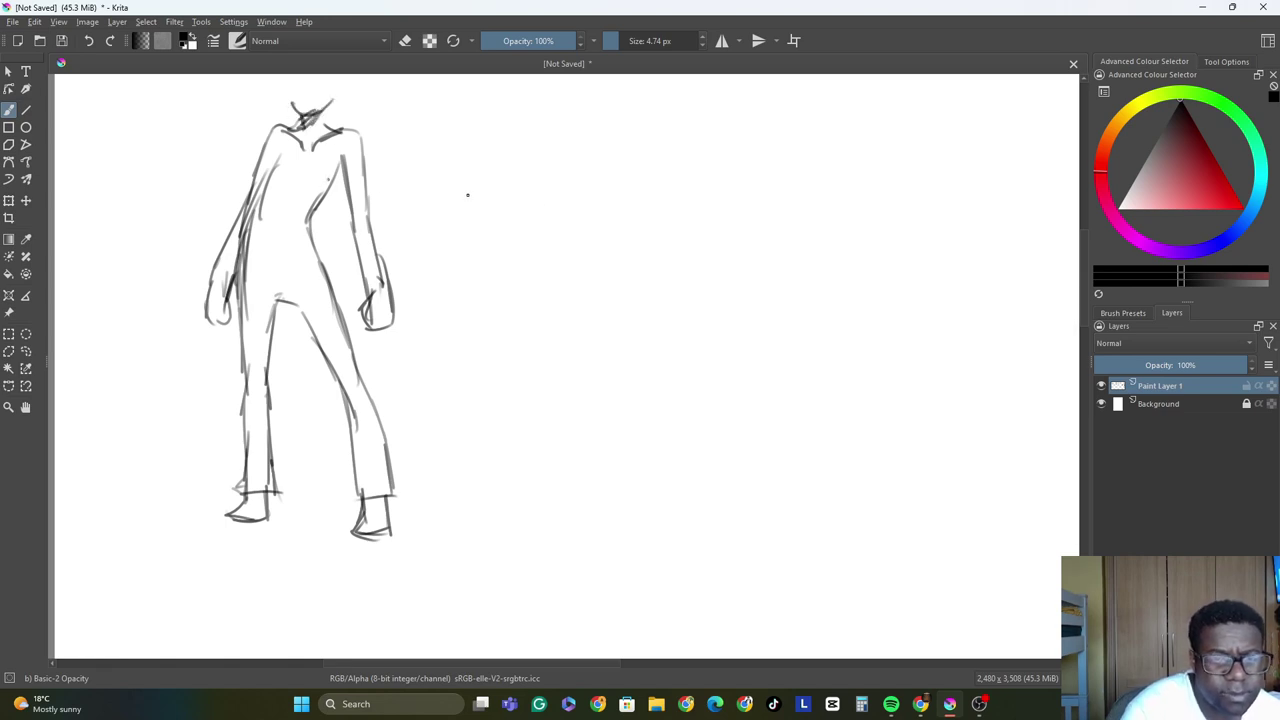
# Mark slanted torso lines for a second figure beside the first and draw a waistband across the first figure's waist.
pyautogui.moveTo(604, 206)
pyautogui.mouseDown()
pyautogui.moveTo(640, 148)
pyautogui.moveTo(560, 205)
pyautogui.mouseUp()
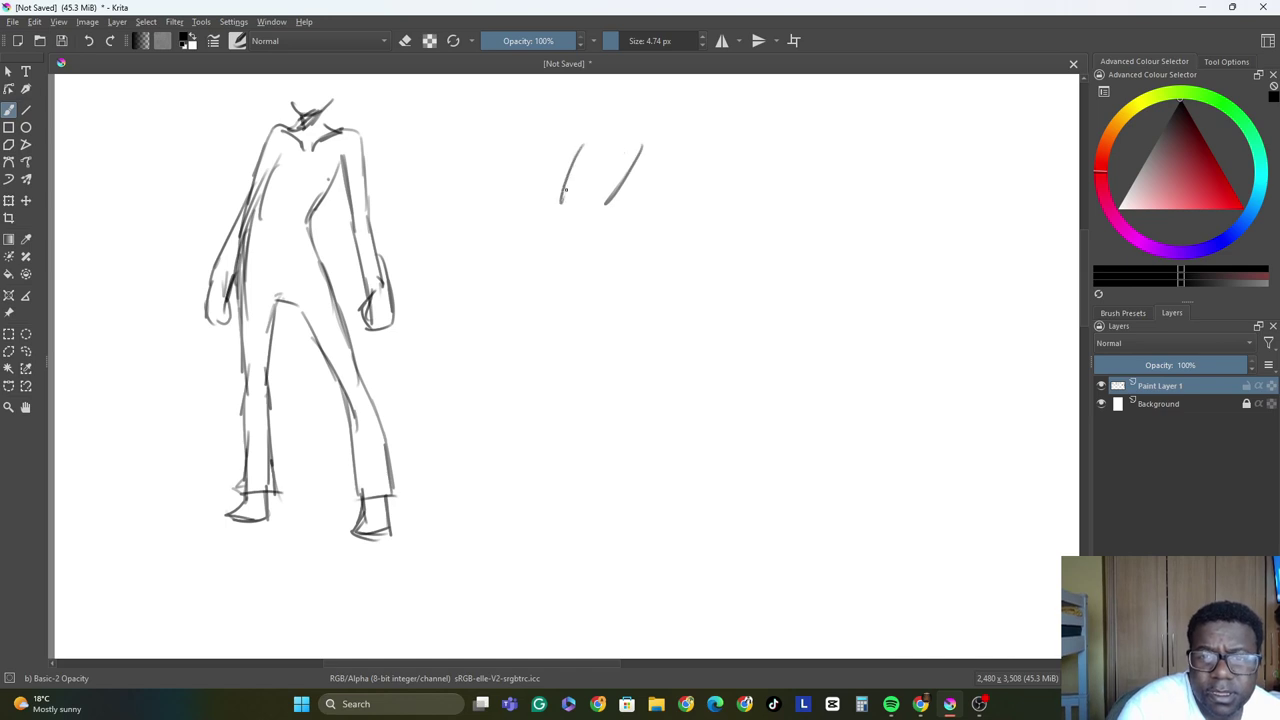
pyautogui.moveTo(586, 142); pyautogui.dragTo(545, 234)
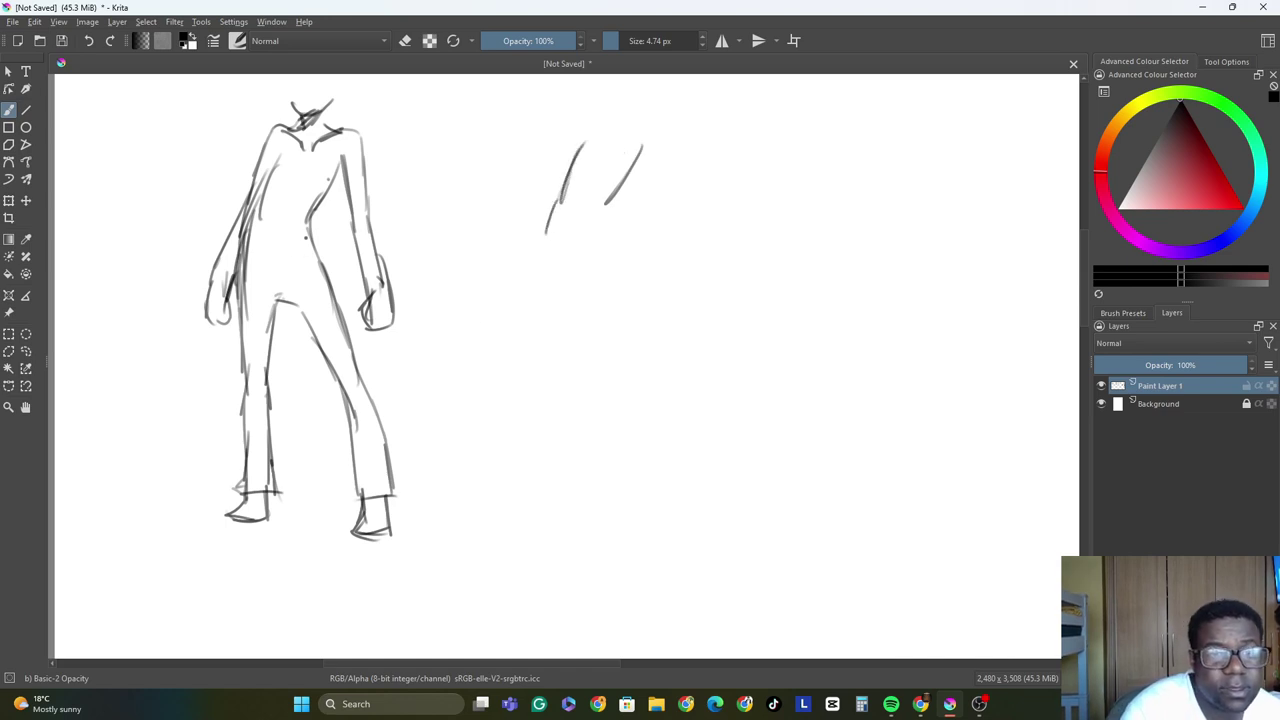
pyautogui.moveTo(306, 237); pyautogui.dragTo(323, 299)
pyautogui.moveTo(248, 221)
pyautogui.mouseDown()
pyautogui.moveTo(312, 222)
pyautogui.moveTo(242, 282)
pyautogui.mouseUp()
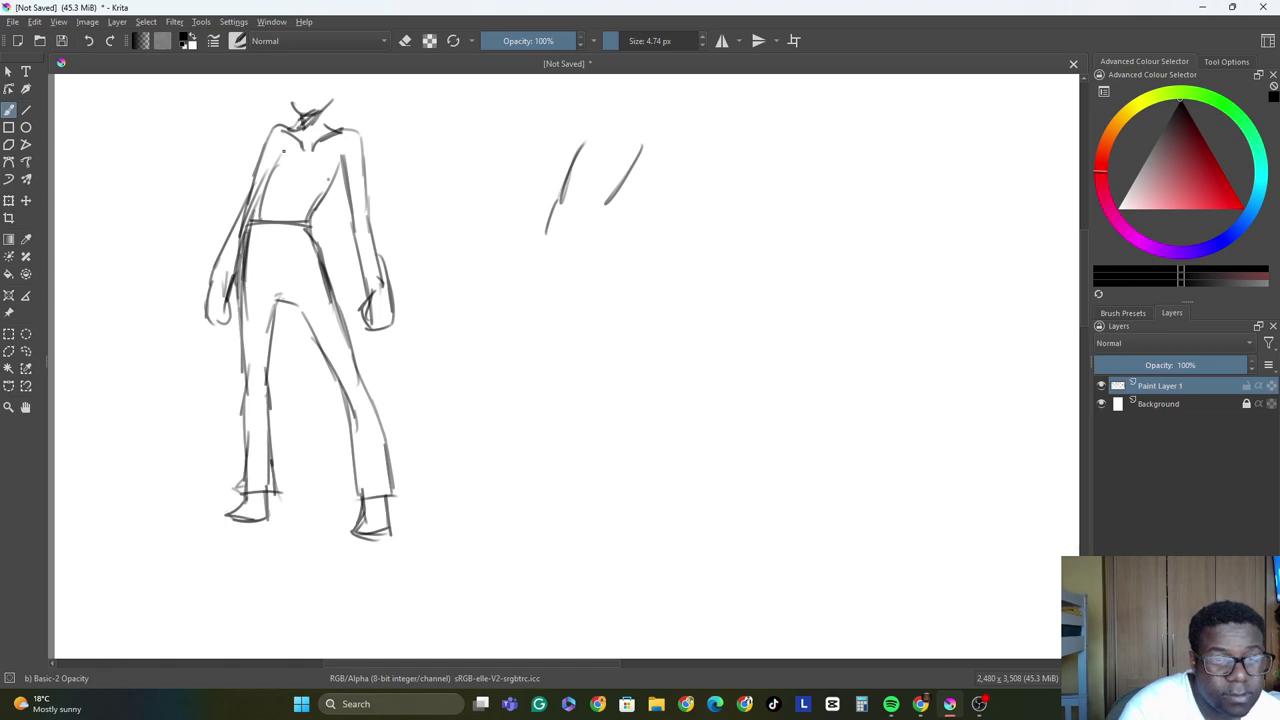
# Dress the first figure with short flared sleeves, a round belt buckle, a trouser fly and a star on the chest.
pyautogui.moveTo(362, 140)
pyautogui.mouseDown()
pyautogui.moveTo(386, 194)
pyautogui.moveTo(342, 202)
pyautogui.moveTo(328, 180)
pyautogui.moveTo(326, 195)
pyautogui.mouseUp()
pyautogui.moveTo(270, 137)
pyautogui.mouseDown()
pyautogui.moveTo(254, 183)
pyautogui.moveTo(242, 173)
pyautogui.moveTo(270, 190)
pyautogui.moveTo(272, 216)
pyautogui.moveTo(312, 231)
pyautogui.moveTo(270, 290)
pyautogui.mouseUp()
pyautogui.moveTo(278, 234)
pyautogui.mouseDown()
pyautogui.moveTo(294, 302)
pyautogui.moveTo(270, 306)
pyautogui.mouseUp()
pyautogui.moveTo(250, 350); pyautogui.dragTo(253, 419)
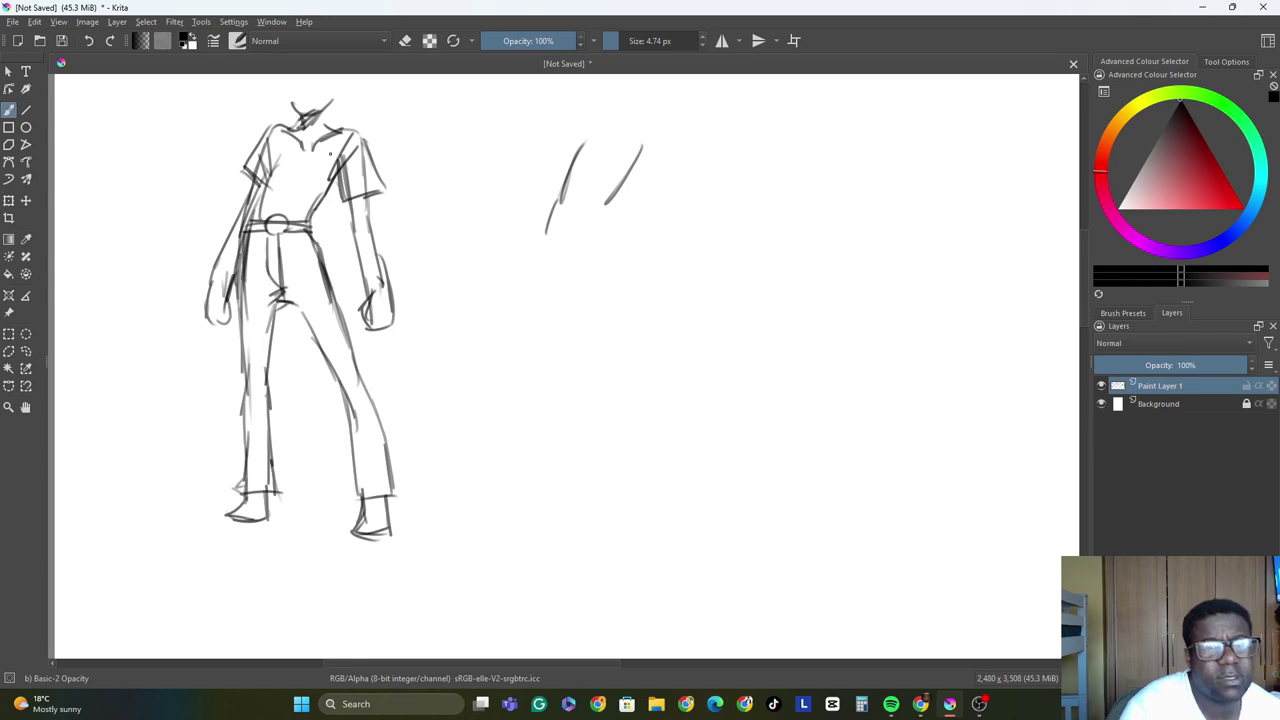
pyautogui.moveTo(290, 165)
pyautogui.mouseDown()
pyautogui.moveTo(280, 190)
pyautogui.moveTo(296, 178)
pyautogui.mouseUp()
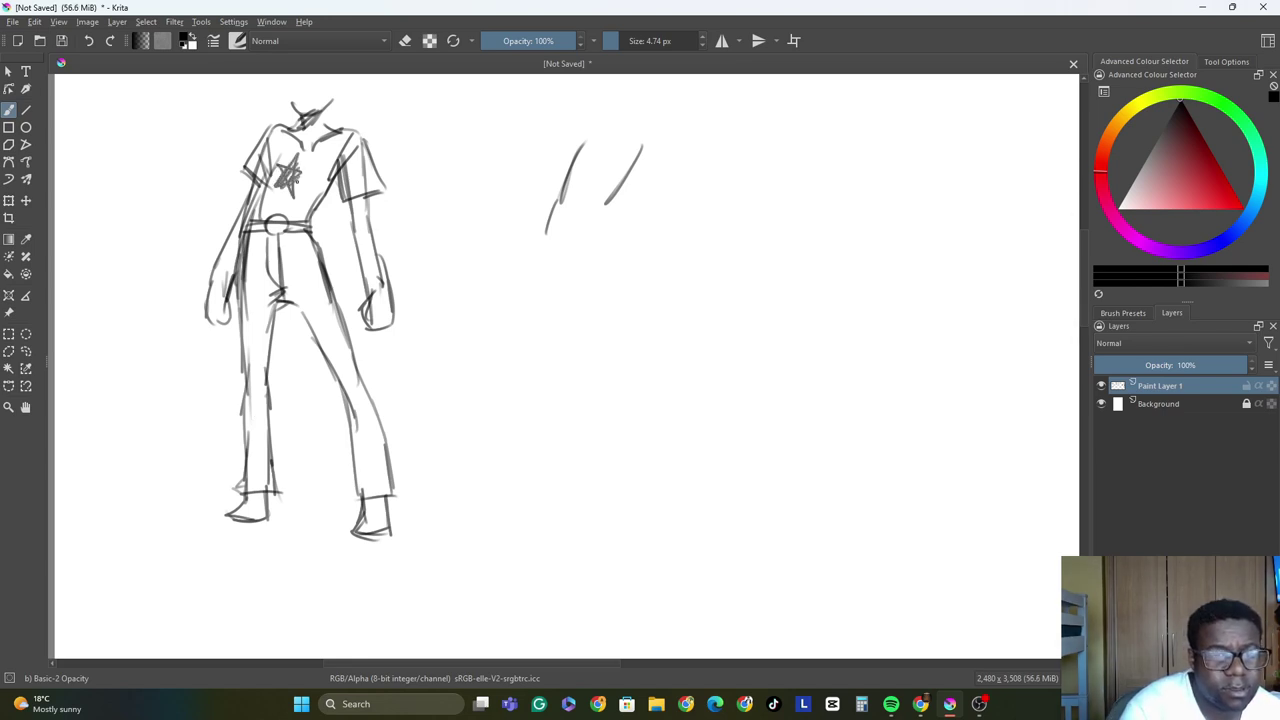
# Add a round neckline to the first figure's shirt and hatch its sleeves and both hands, reinforcing the outer forearm.
pyautogui.moveTo(294, 126)
pyautogui.mouseDown()
pyautogui.moveTo(306, 158)
pyautogui.moveTo(334, 130)
pyautogui.moveTo(324, 126)
pyautogui.moveTo(352, 138)
pyautogui.moveTo(382, 208)
pyautogui.mouseUp()
pyautogui.moveTo(258, 180); pyautogui.dragTo(288, 126)
pyautogui.moveTo(208, 280); pyautogui.dragTo(224, 310)
pyautogui.moveTo(208, 318); pyautogui.dragTo(234, 290)
pyautogui.moveTo(362, 322); pyautogui.dragTo(396, 296)
pyautogui.moveTo(370, 334)
pyautogui.mouseDown()
pyautogui.moveTo(398, 308)
pyautogui.moveTo(372, 304)
pyautogui.mouseUp()
pyautogui.moveTo(352, 312); pyautogui.dragTo(386, 282)
pyautogui.moveTo(370, 214); pyautogui.dragTo(388, 272)
pyautogui.moveTo(380, 236); pyautogui.dragTo(396, 288)
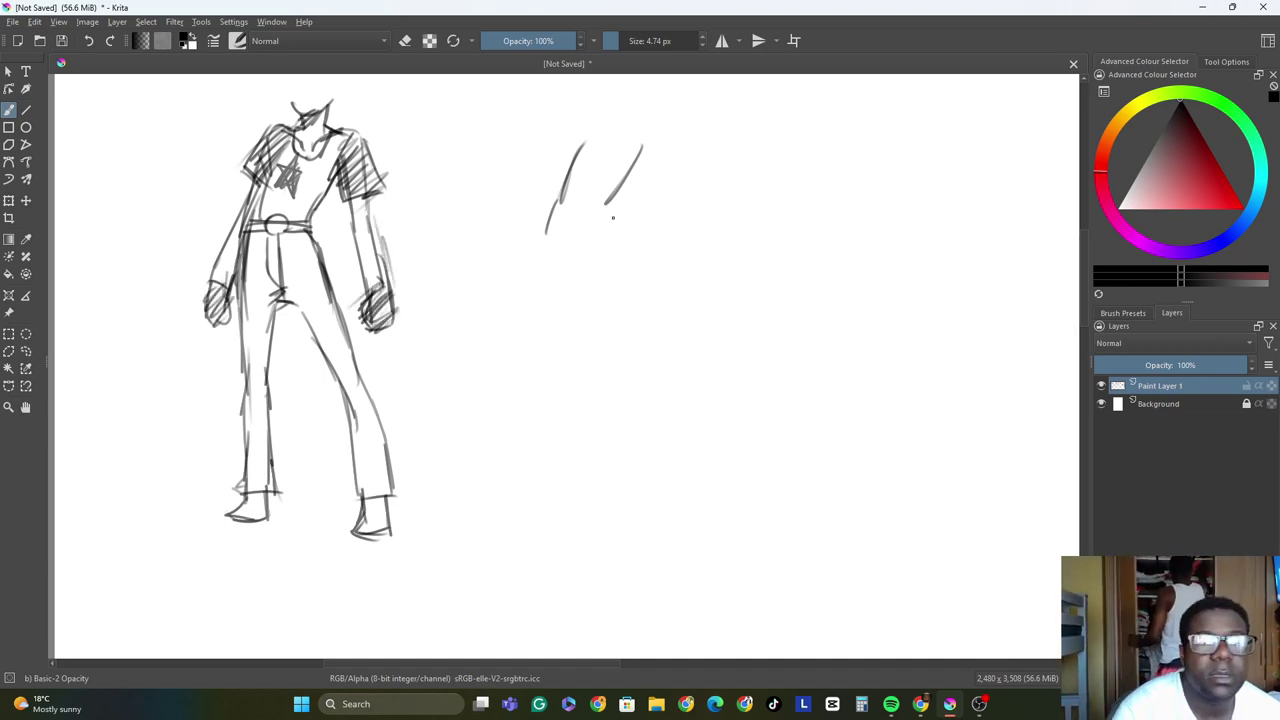
# Draw wide flared trousers on the second figure with a waistband, a fly and a flat hem on each leg.
pyautogui.moveTo(605, 207)
pyautogui.mouseDown()
pyautogui.moveTo(607, 226)
pyautogui.moveTo(618, 212)
pyautogui.moveTo(535, 260)
pyautogui.moveTo(531, 282)
pyautogui.mouseUp()
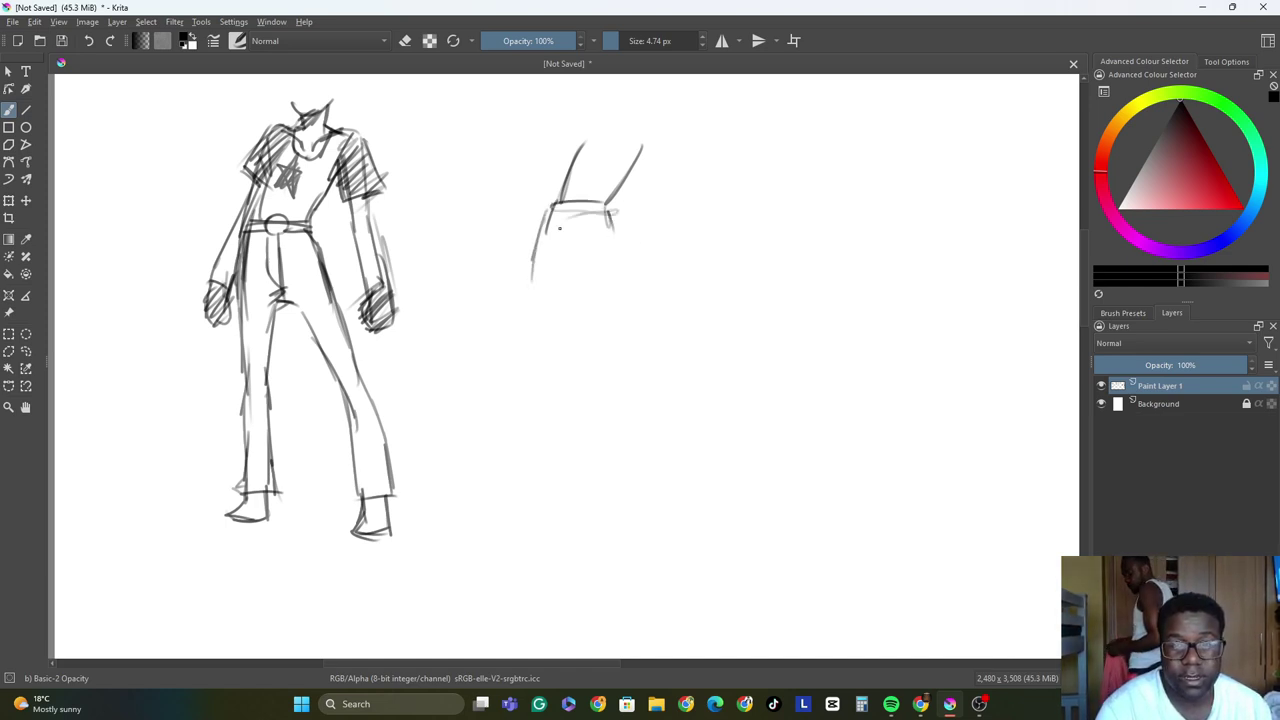
pyautogui.moveTo(546, 220)
pyautogui.mouseDown()
pyautogui.moveTo(516, 490)
pyautogui.moveTo(596, 494)
pyautogui.moveTo(585, 346)
pyautogui.mouseUp()
pyautogui.moveTo(562, 210); pyautogui.dragTo(561, 258)
pyautogui.moveTo(573, 210); pyautogui.dragTo(589, 356)
pyautogui.moveTo(612, 214); pyautogui.dragTo(667, 460)
pyautogui.moveTo(596, 354)
pyautogui.mouseDown()
pyautogui.moveTo(613, 498)
pyautogui.moveTo(683, 499)
pyautogui.mouseUp()
pyautogui.moveTo(666, 428); pyautogui.dragTo(681, 496)
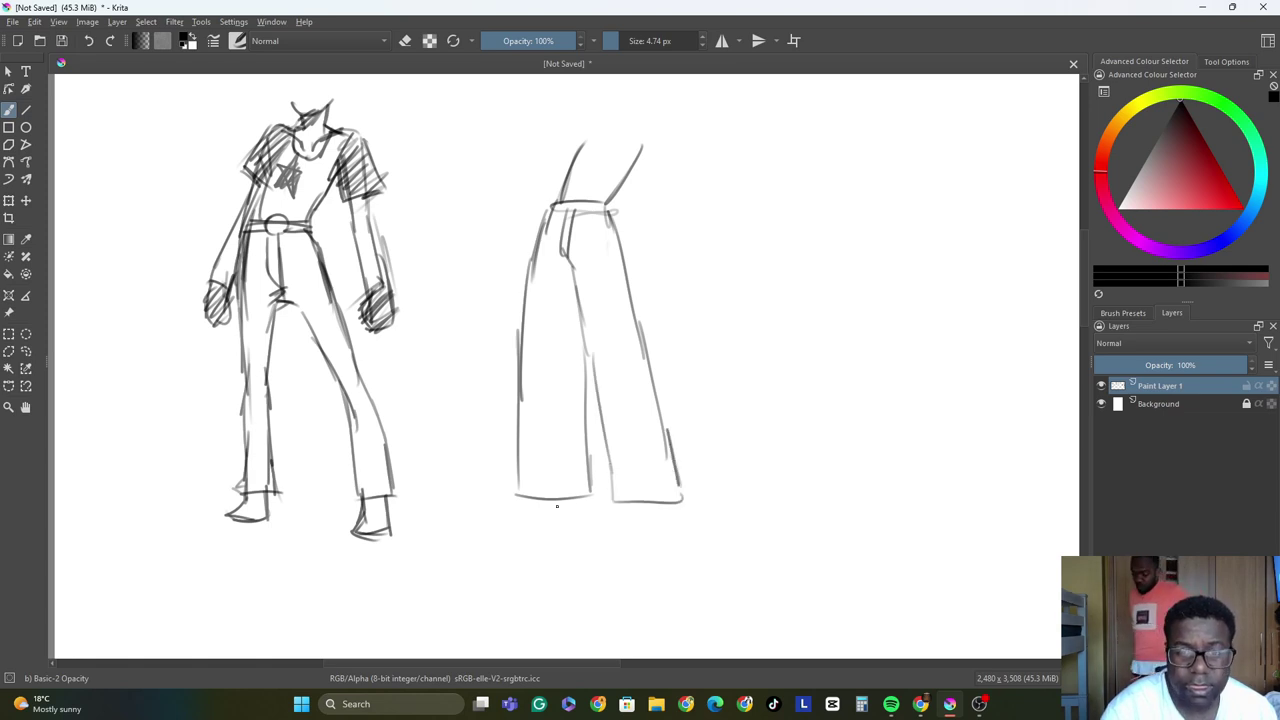
# Sketch ankles and small feet below the second figure's trouser hems.
pyautogui.moveTo(545, 521)
pyautogui.mouseDown()
pyautogui.moveTo(562, 545)
pyautogui.moveTo(528, 540)
pyautogui.moveTo(559, 550)
pyautogui.mouseUp()
pyautogui.moveTo(620, 500); pyautogui.dragTo(632, 544)
pyautogui.moveTo(630, 545); pyautogui.dragTo(660, 548)
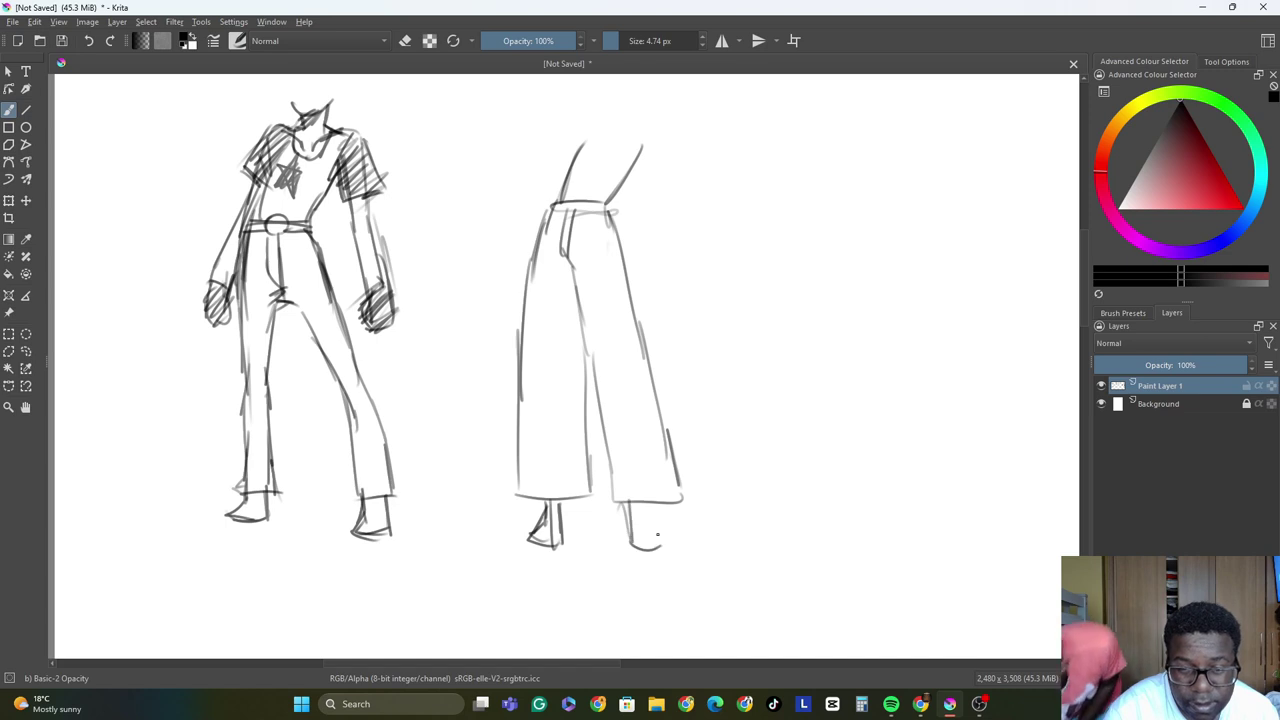
pyautogui.moveTo(650, 504); pyautogui.dragTo(657, 549)
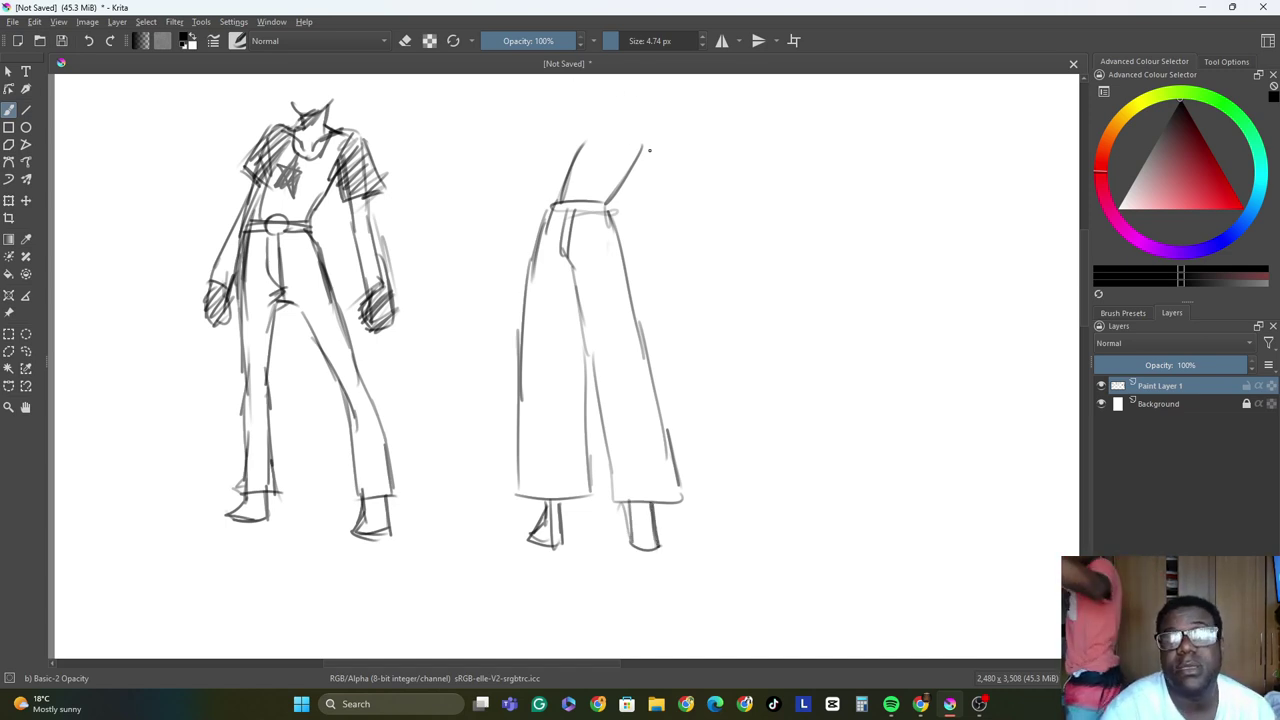
# Draw the second figure's shoulders and baggy full-length sleeves, ending each in a rounded fist.
pyautogui.moveTo(575, 140)
pyautogui.mouseDown()
pyautogui.moveTo(540, 168)
pyautogui.moveTo(530, 200)
pyautogui.mouseUp()
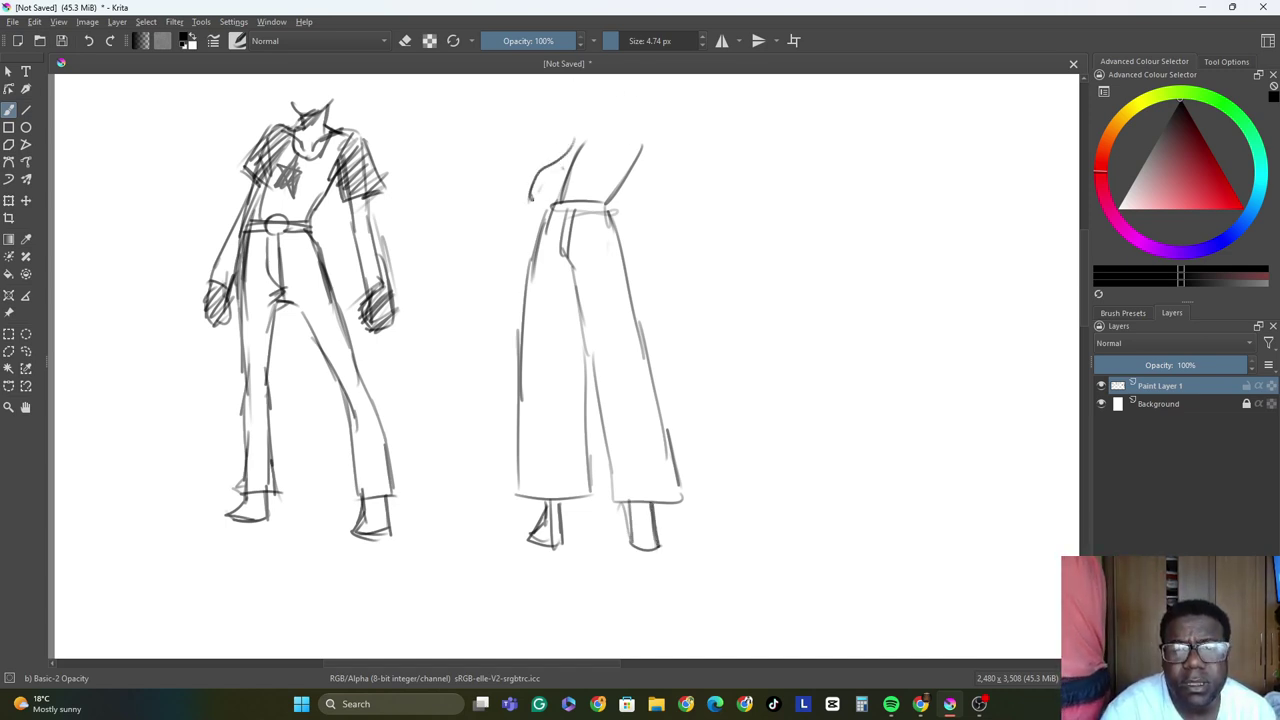
pyautogui.moveTo(649, 121)
pyautogui.mouseDown()
pyautogui.moveTo(664, 165)
pyautogui.moveTo(630, 175)
pyautogui.mouseUp()
pyautogui.moveTo(670, 138)
pyautogui.mouseDown()
pyautogui.moveTo(634, 175)
pyautogui.moveTo(681, 177)
pyautogui.moveTo(693, 225)
pyautogui.mouseUp()
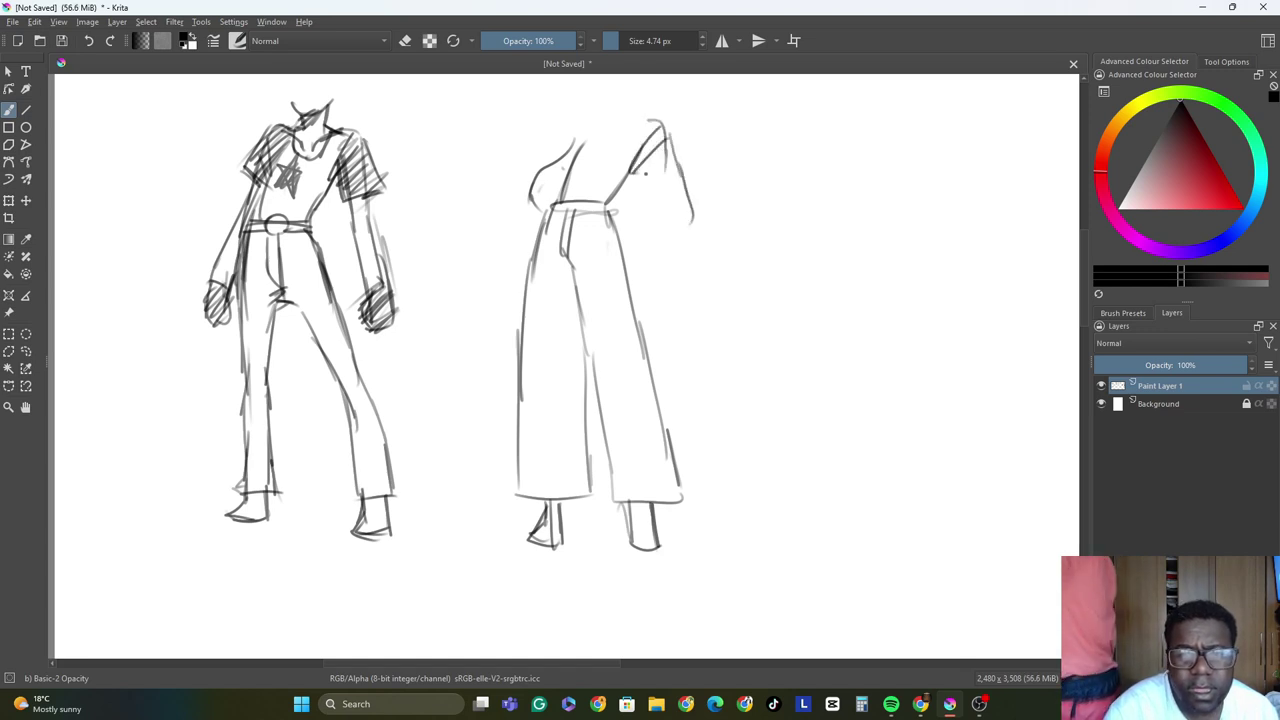
pyautogui.moveTo(644, 167)
pyautogui.mouseDown()
pyautogui.moveTo(652, 288)
pyautogui.moveTo(698, 270)
pyautogui.moveTo(662, 318)
pyautogui.moveTo(689, 316)
pyautogui.moveTo(660, 330)
pyautogui.moveTo(695, 306)
pyautogui.mouseUp()
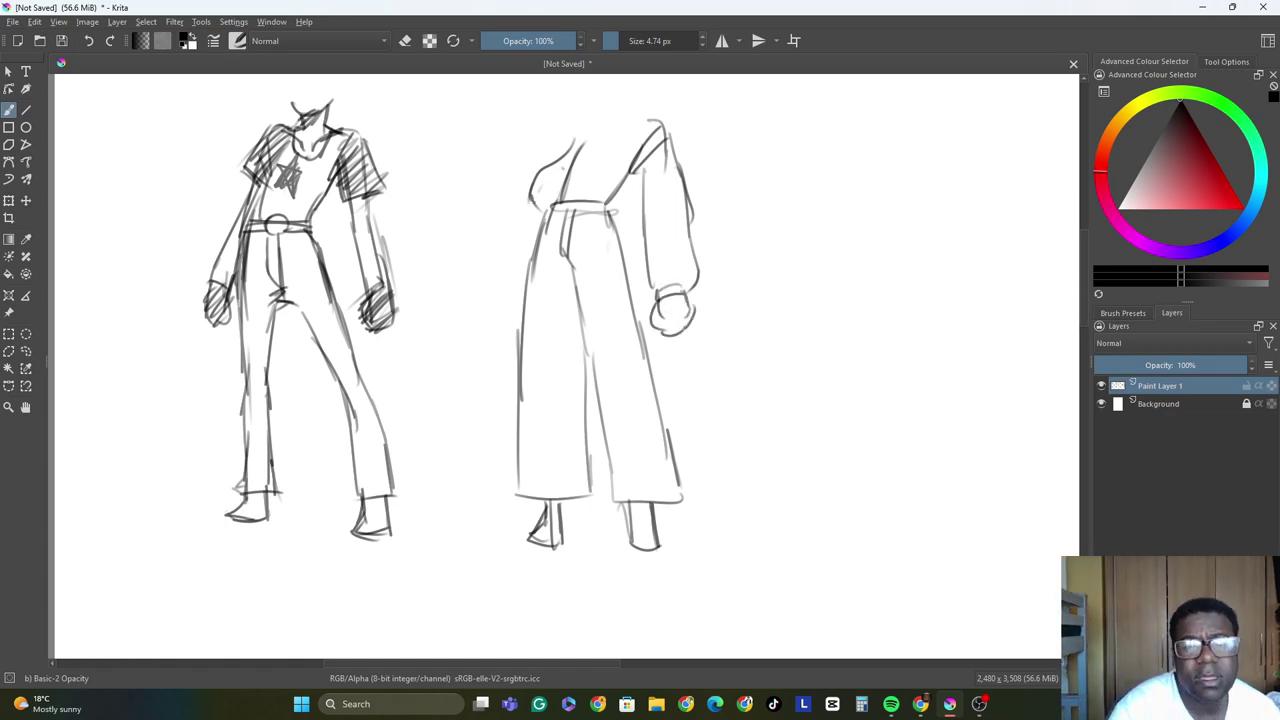
pyautogui.moveTo(572, 138)
pyautogui.mouseDown()
pyautogui.moveTo(496, 258)
pyautogui.moveTo(494, 288)
pyautogui.mouseUp()
pyautogui.moveTo(514, 198)
pyautogui.mouseDown()
pyautogui.moveTo(486, 268)
pyautogui.moveTo(514, 262)
pyautogui.moveTo(514, 288)
pyautogui.moveTo(521, 260)
pyautogui.moveTo(500, 318)
pyautogui.moveTo(508, 284)
pyautogui.mouseUp()
# Add a thick hood collar around the second figure's neck and build a round head with face guidelines above it.
pyautogui.moveTo(571, 136)
pyautogui.mouseDown()
pyautogui.moveTo(579, 124)
pyautogui.moveTo(628, 132)
pyautogui.moveTo(584, 134)
pyautogui.moveTo(610, 140)
pyautogui.mouseUp()
pyautogui.moveTo(654, 100)
pyautogui.mouseDown()
pyautogui.moveTo(622, 144)
pyautogui.moveTo(632, 110)
pyautogui.moveTo(610, 138)
pyautogui.mouseUp()
pyautogui.moveTo(610, 78)
pyautogui.mouseDown()
pyautogui.moveTo(604, 112)
pyautogui.moveTo(626, 108)
pyautogui.moveTo(598, 88)
pyautogui.mouseUp()
pyautogui.moveTo(1072, 290); pyautogui.dragTo(1074, 262)
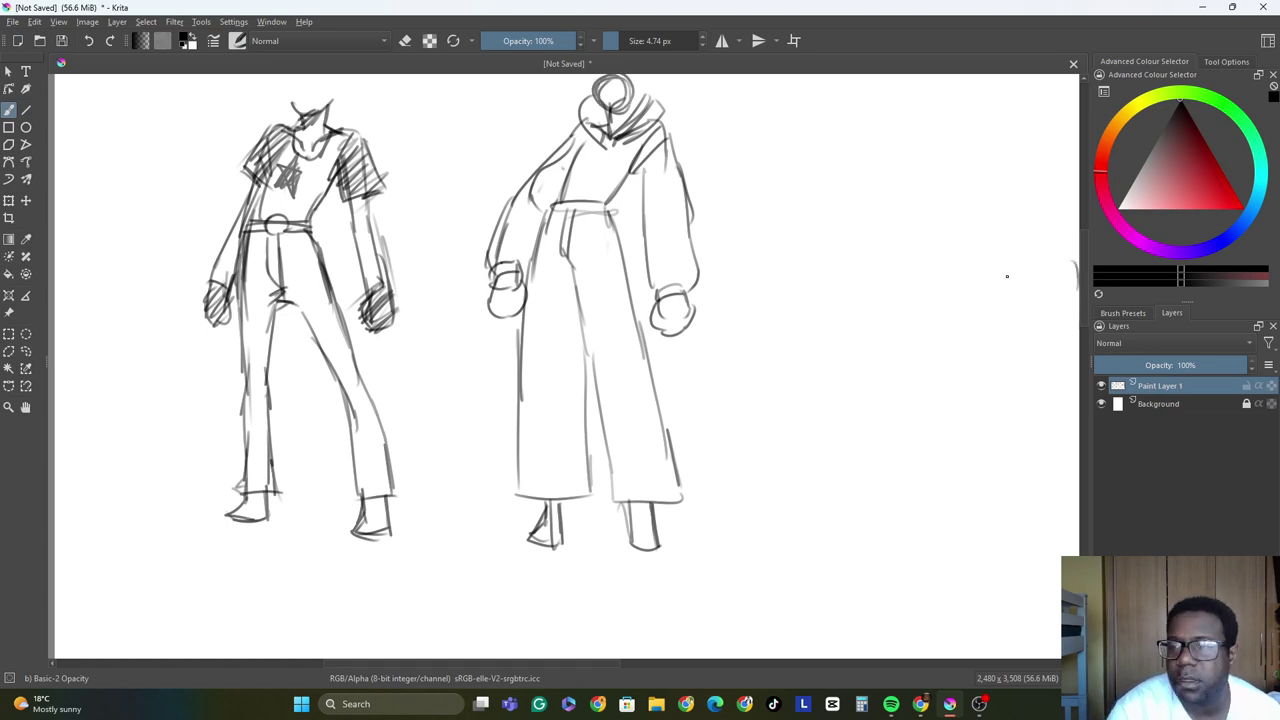
pyautogui.scroll(3, 792, 242)
pyautogui.moveTo(632, 164)
pyautogui.mouseDown()
pyautogui.moveTo(592, 226)
pyautogui.moveTo(650, 188)
pyautogui.moveTo(632, 222)
pyautogui.moveTo(596, 192)
pyautogui.mouseUp()
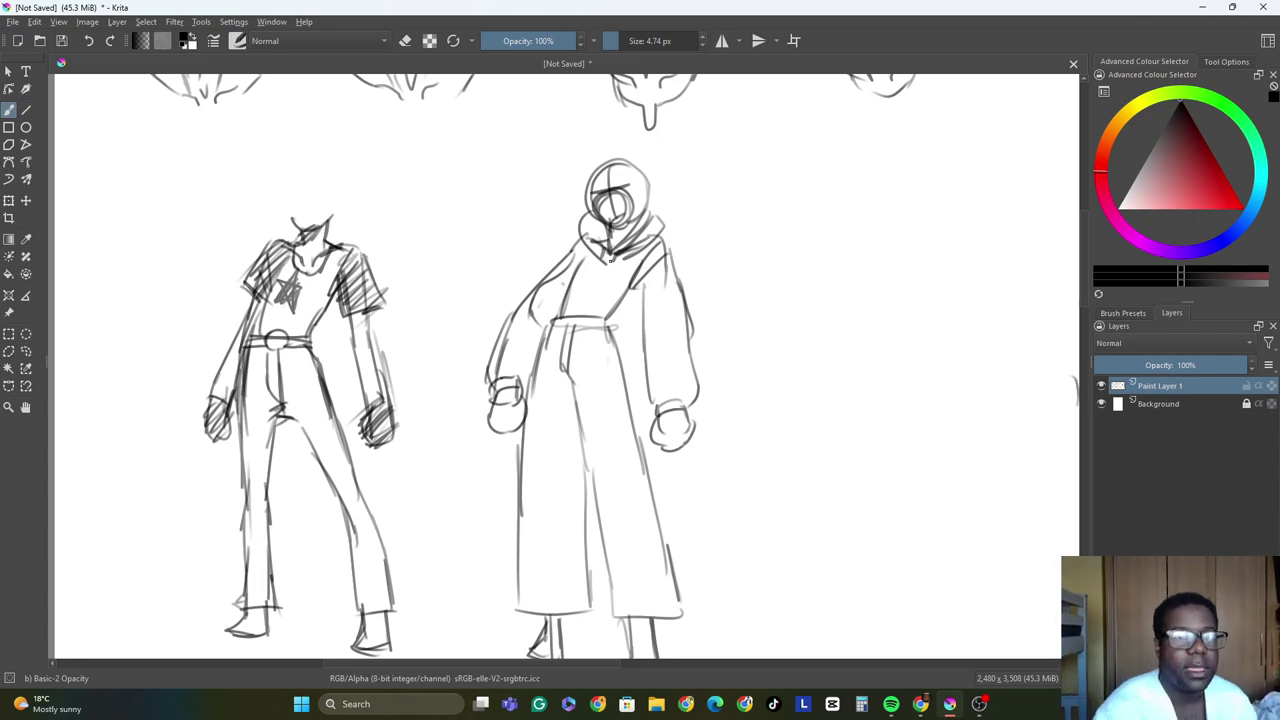
# Draw the first figure's head with a jaw, shaggy hair with a fringe, an ear and simple facial features.
pyautogui.moveTo(326, 224)
pyautogui.mouseDown()
pyautogui.moveTo(341, 198)
pyautogui.moveTo(343, 218)
pyautogui.moveTo(293, 186)
pyautogui.moveTo(295, 215)
pyautogui.moveTo(281, 212)
pyautogui.moveTo(284, 167)
pyautogui.moveTo(305, 200)
pyautogui.moveTo(326, 192)
pyautogui.moveTo(328, 212)
pyautogui.mouseUp()
pyautogui.moveTo(288, 171)
pyautogui.mouseDown()
pyautogui.moveTo(326, 157)
pyautogui.moveTo(346, 186)
pyautogui.mouseUp()
pyautogui.moveTo(326, 237)
pyautogui.mouseDown()
pyautogui.moveTo(340, 216)
pyautogui.moveTo(286, 237)
pyautogui.mouseUp()
pyautogui.moveTo(289, 214); pyautogui.dragTo(287, 228)
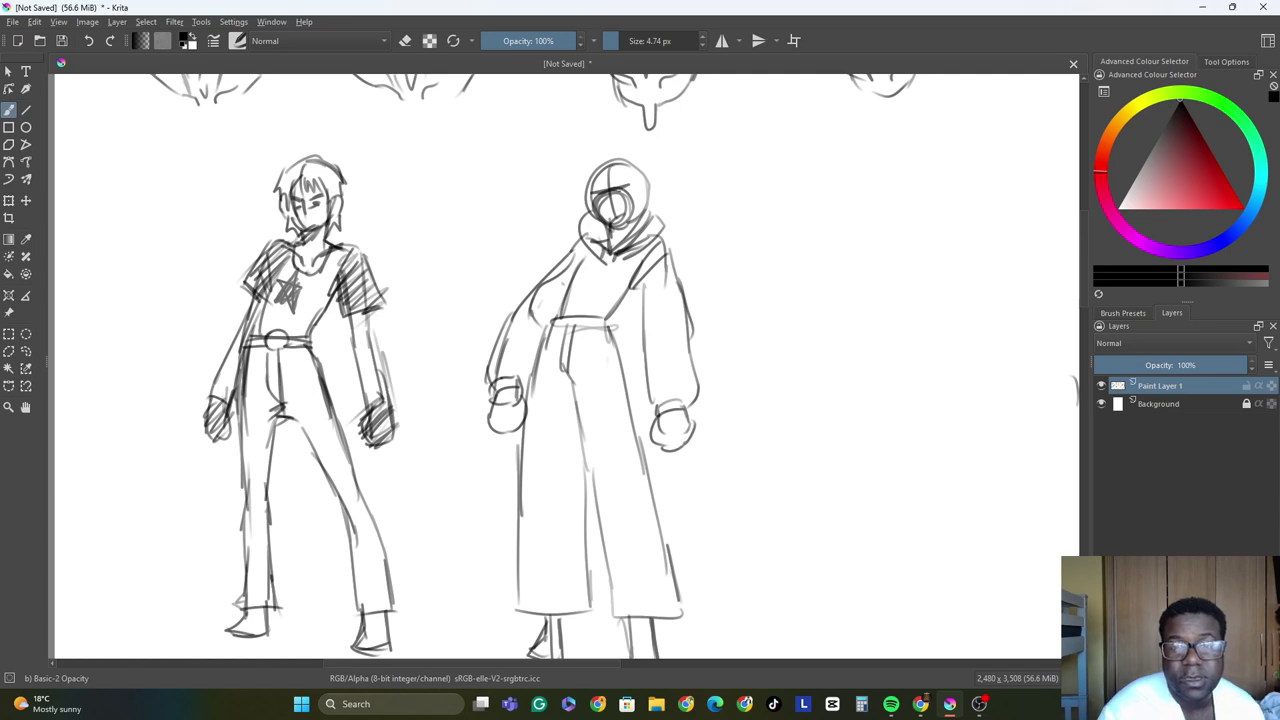
# Add ears and a cap with a pointed side brim to the second figure, plus a gathered jacket hem at the waist.
pyautogui.moveTo(634, 180); pyautogui.dragTo(648, 204)
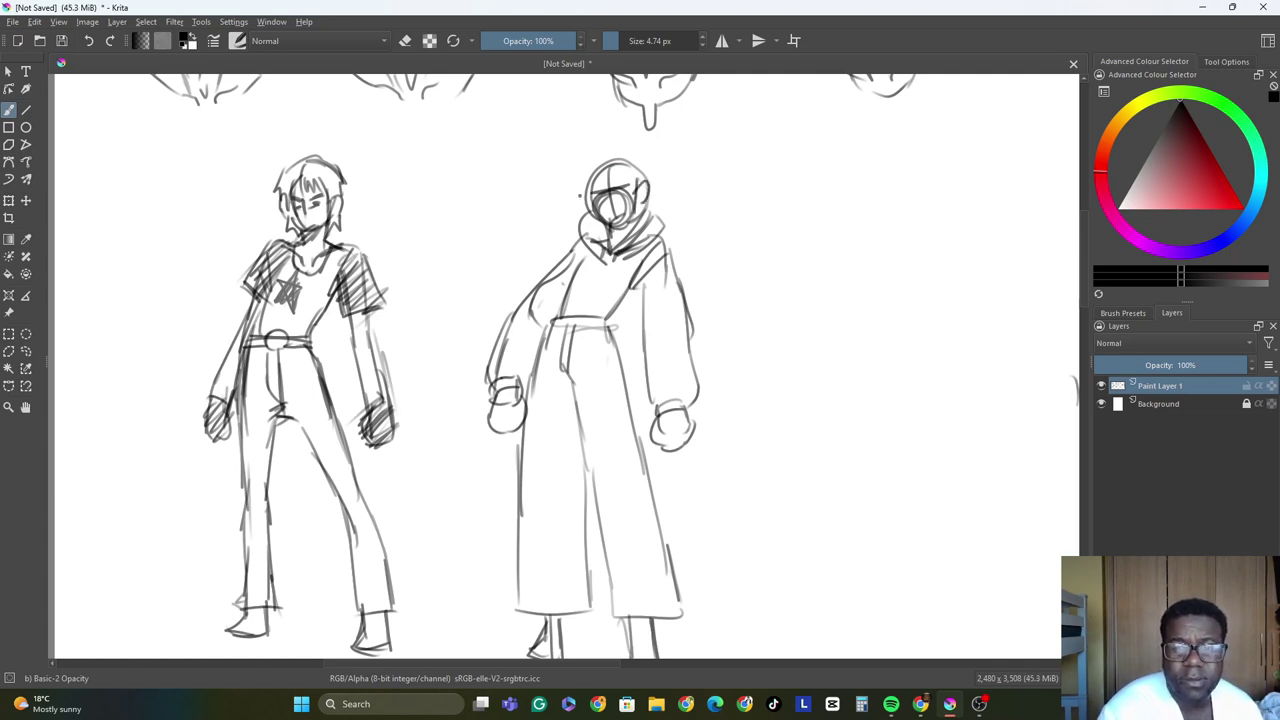
pyautogui.moveTo(582, 166)
pyautogui.mouseDown()
pyautogui.moveTo(648, 164)
pyautogui.moveTo(706, 208)
pyautogui.mouseUp()
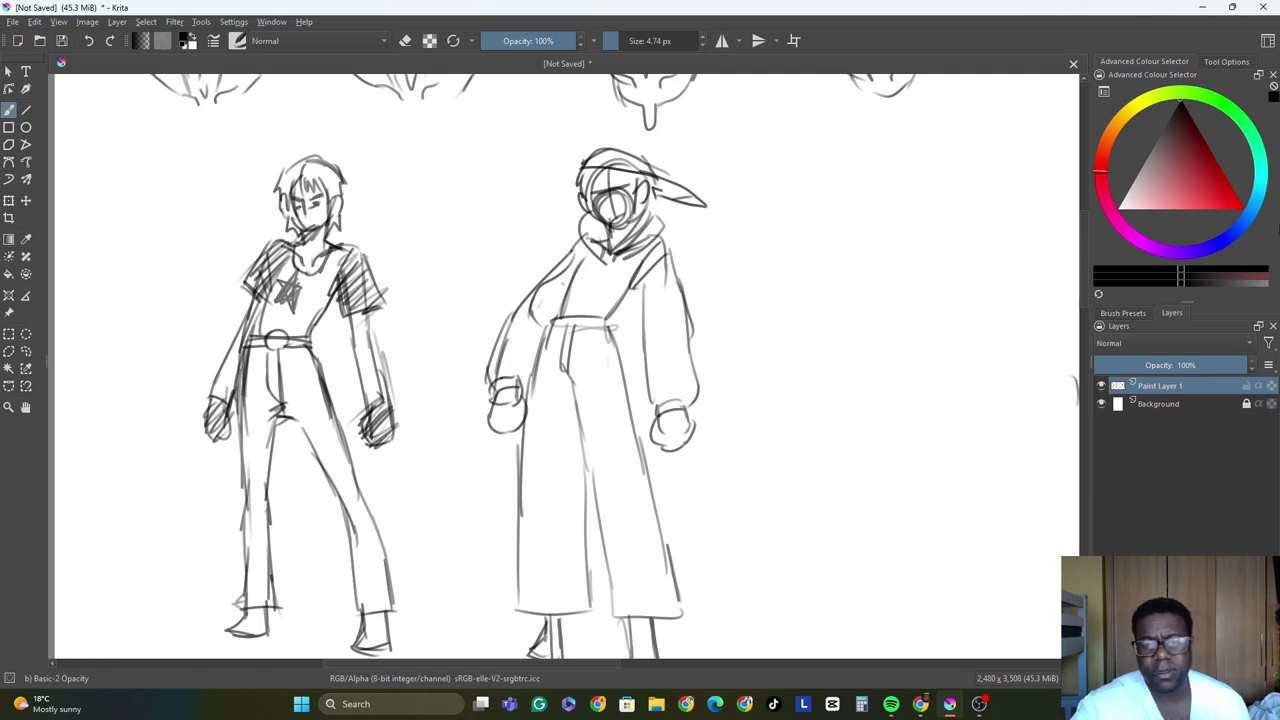
pyautogui.moveTo(618, 290)
pyautogui.mouseDown()
pyautogui.moveTo(628, 330)
pyautogui.moveTo(537, 336)
pyautogui.moveTo(617, 341)
pyautogui.mouseUp()
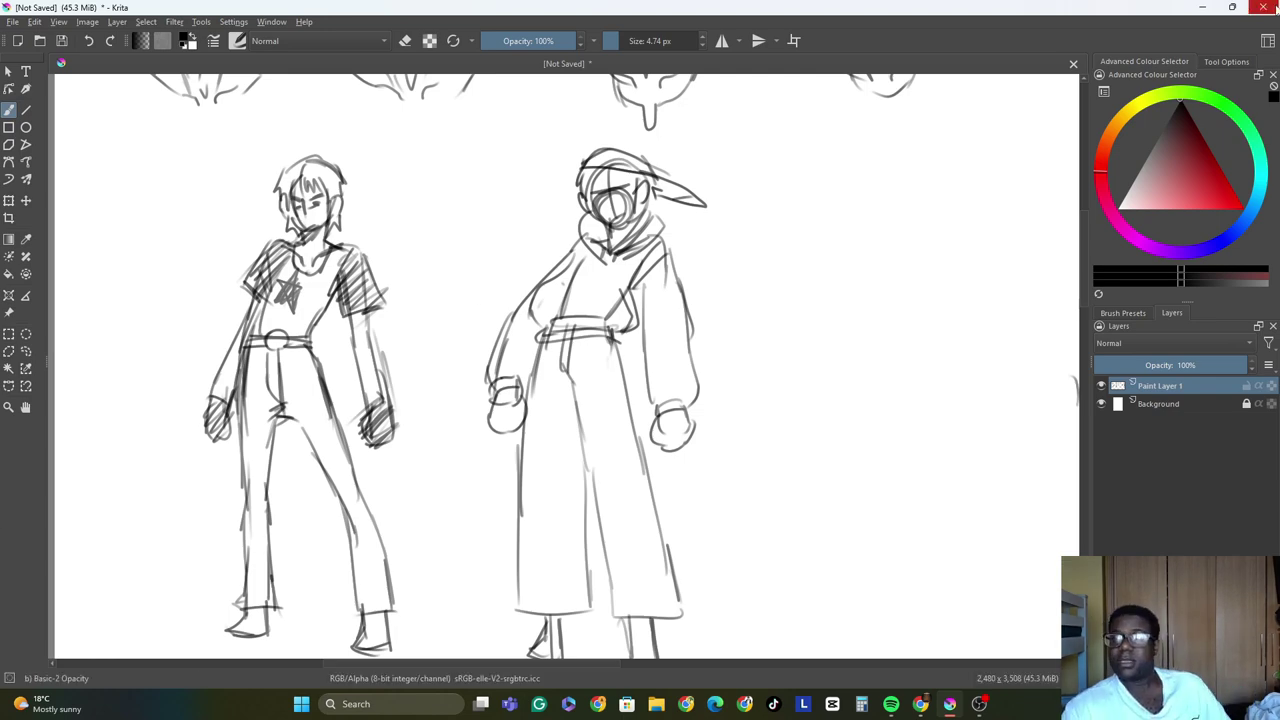
# Switch to the OBS window.
pyautogui.click(949, 703)
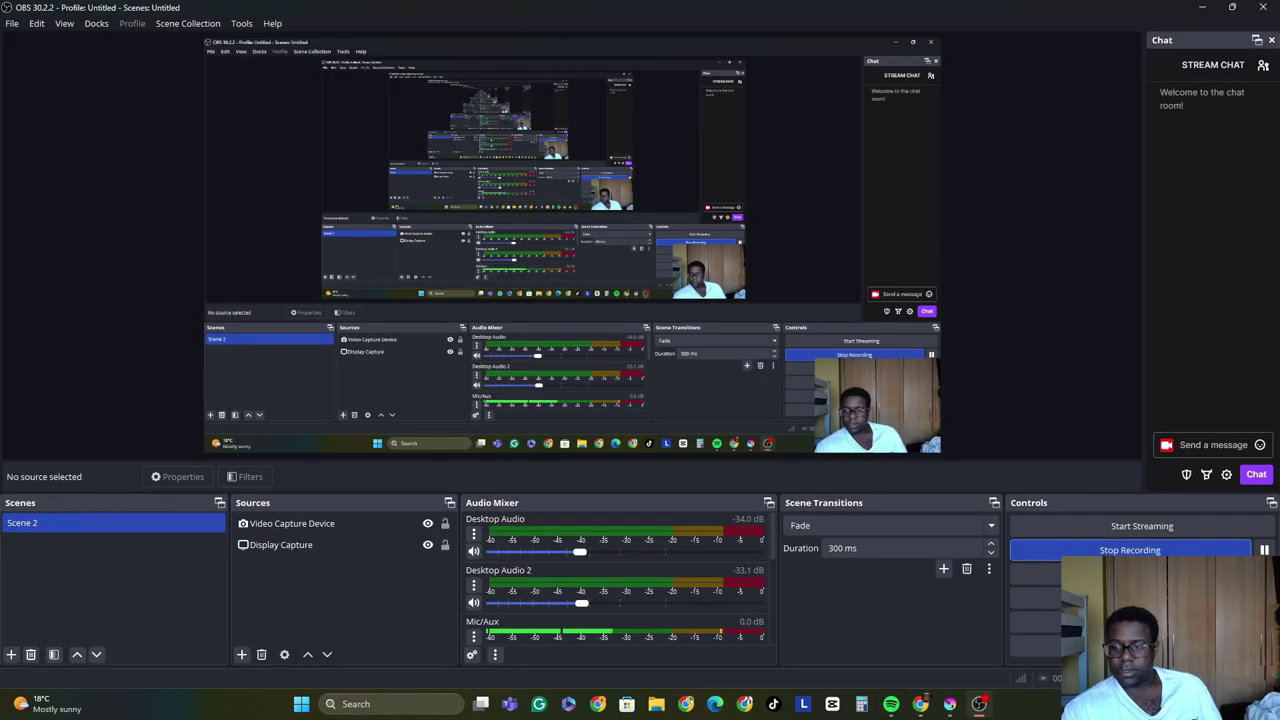